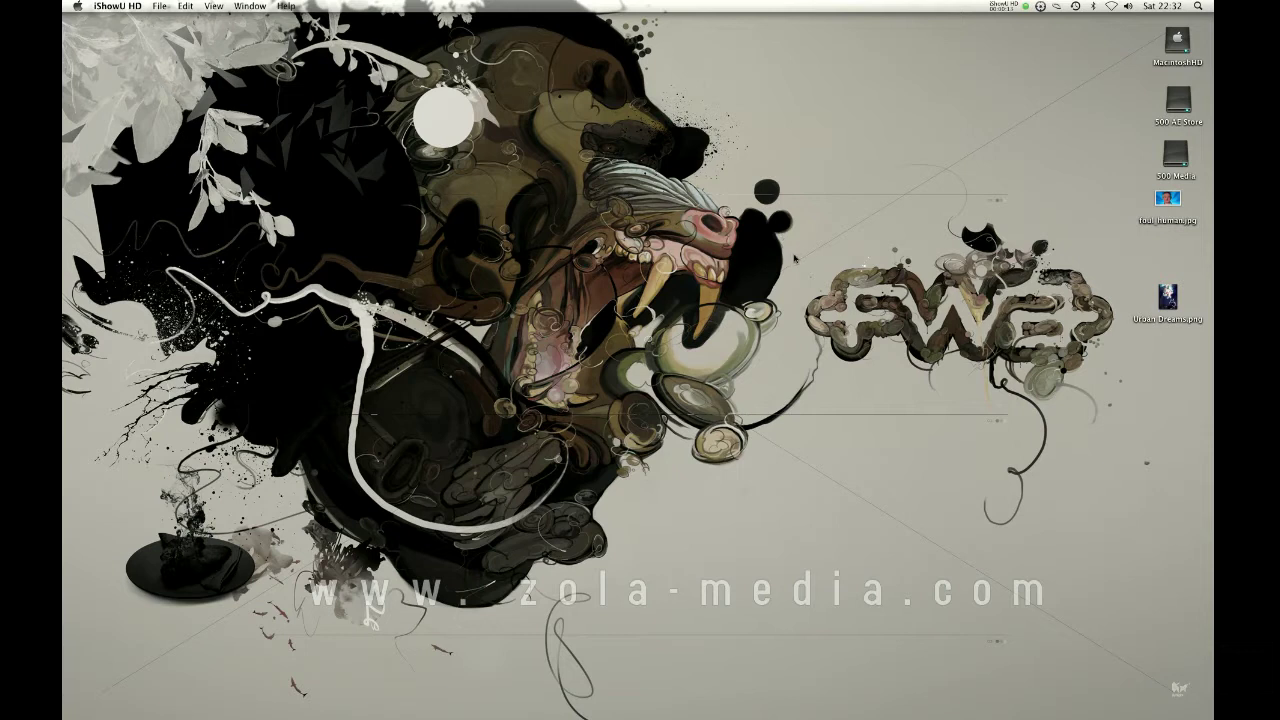
- Make Finder the active application by clicking the empty desktop
{"action": "left_click", "coordinate": [780, 242]}
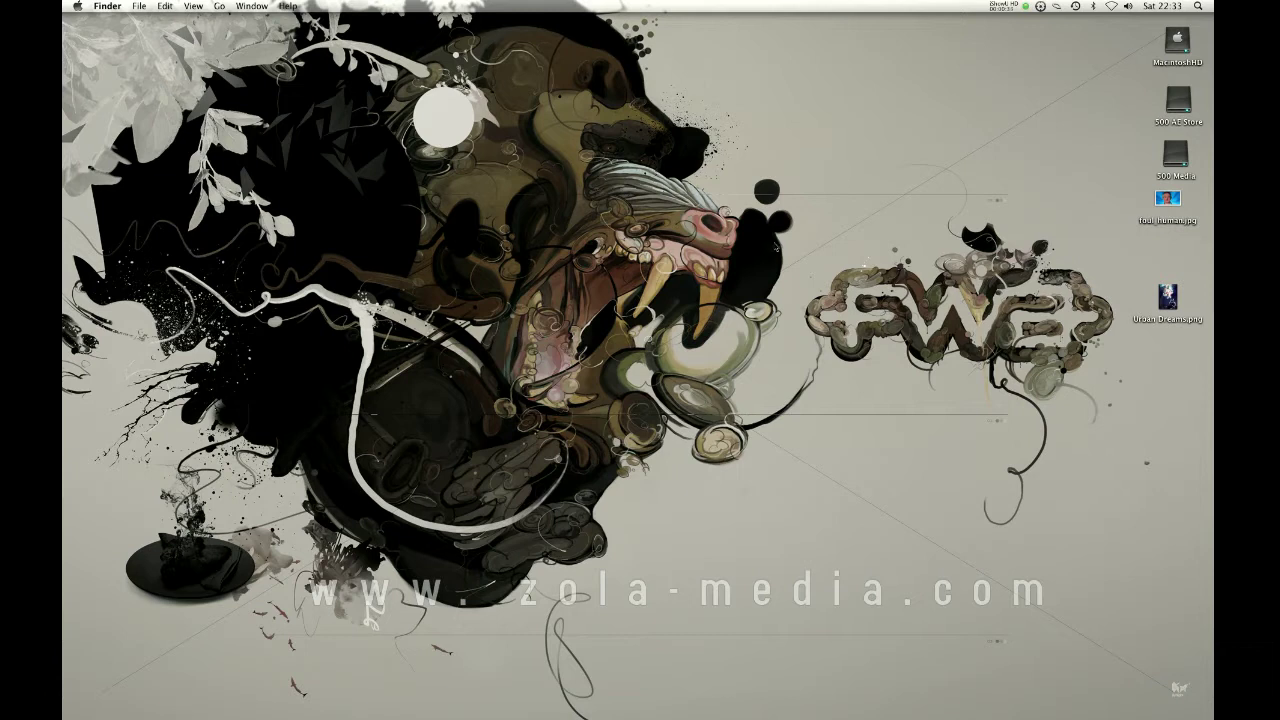
- Switch to Photoshop through the Cmd+Tab switcher and open the File menu
{"action": "key", "text": "super+Tab"}
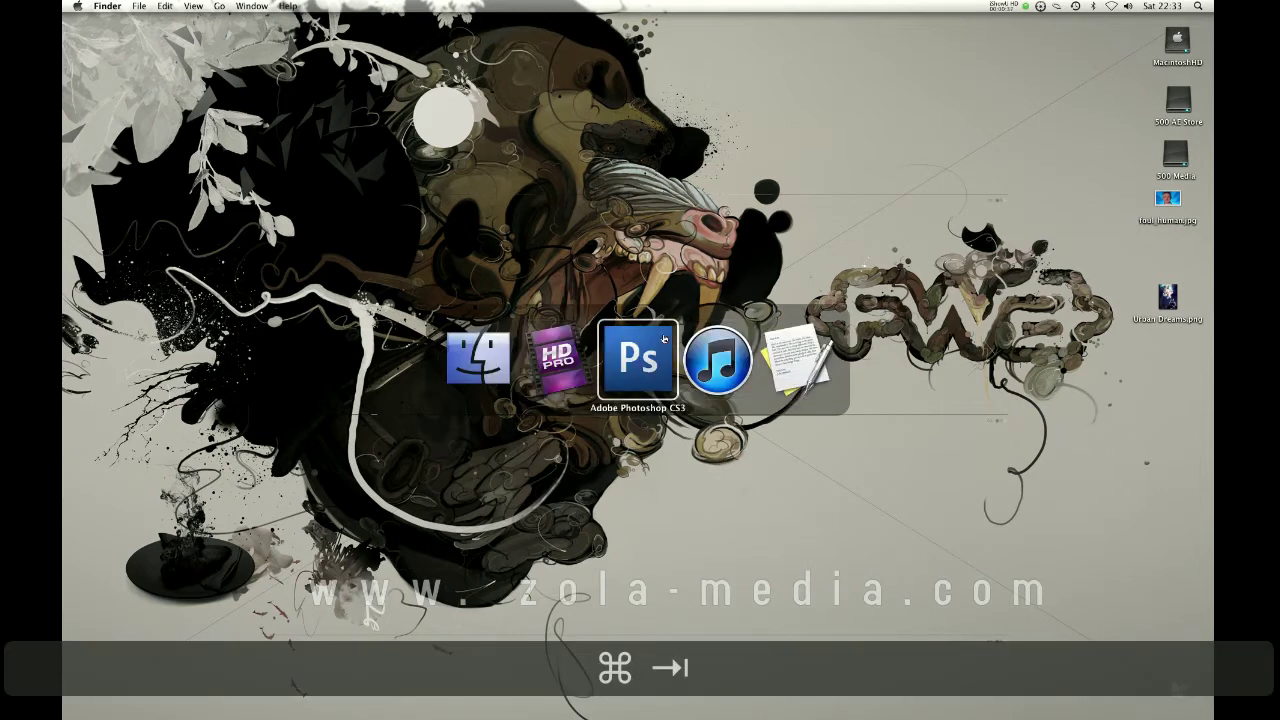
{"action": "left_click", "coordinate": [651, 347]}
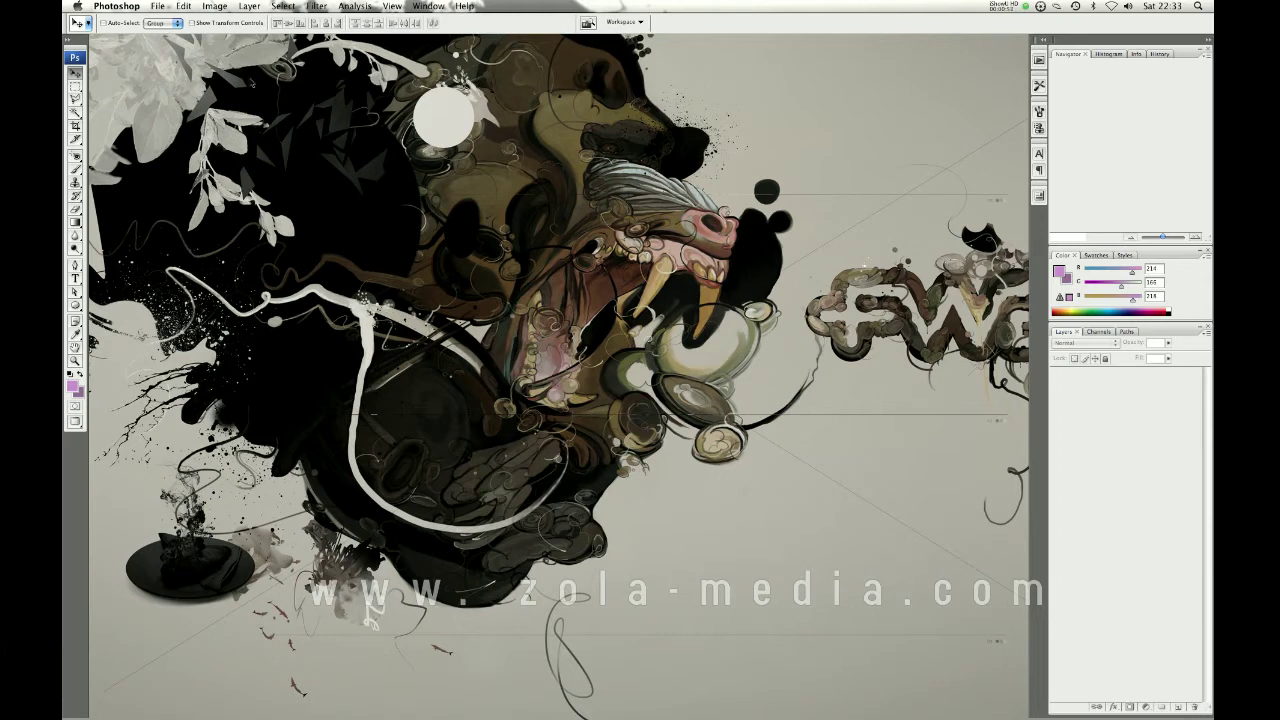
{"action": "left_click", "coordinate": [160, 7]}
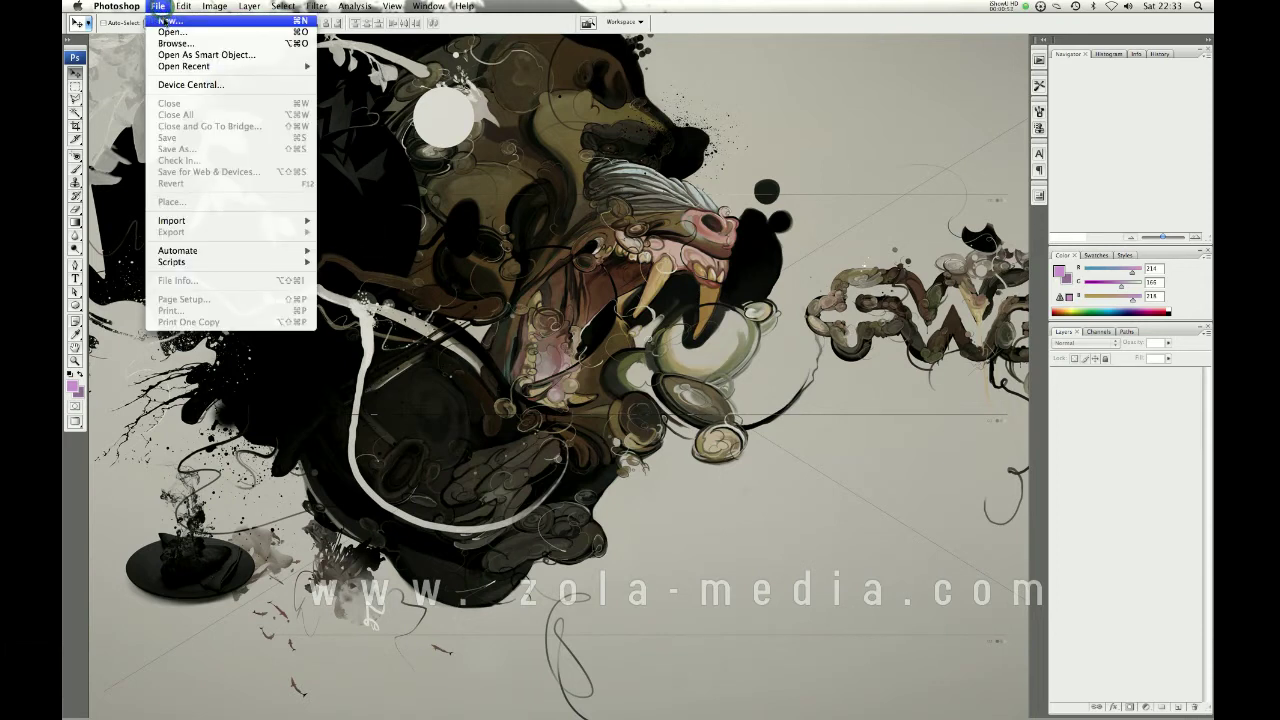
- Start a new document named 'Canvas' with Custom preset, 1280 × 720 pixels at 72 pixels/inch
{"action": "left_click", "coordinate": [165, 20]}
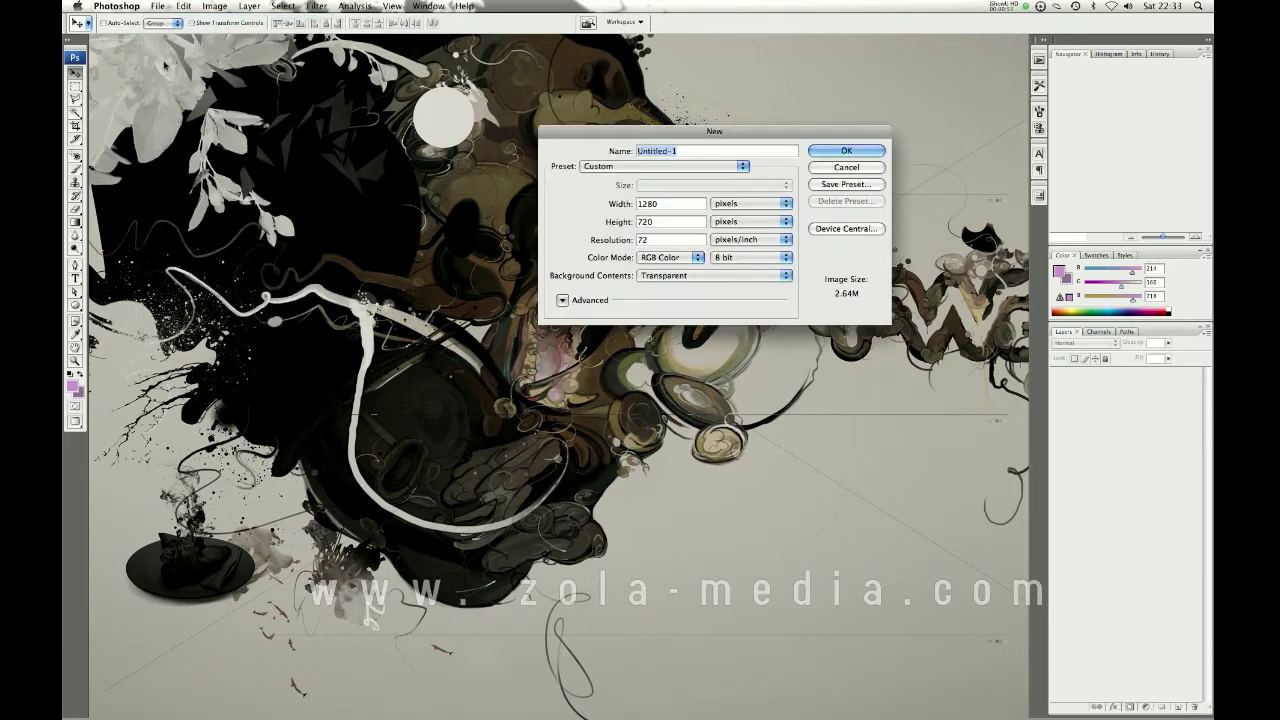
{"action": "left_click_drag", "start_coordinate": [698, 132], "coordinate": [604, 256]}
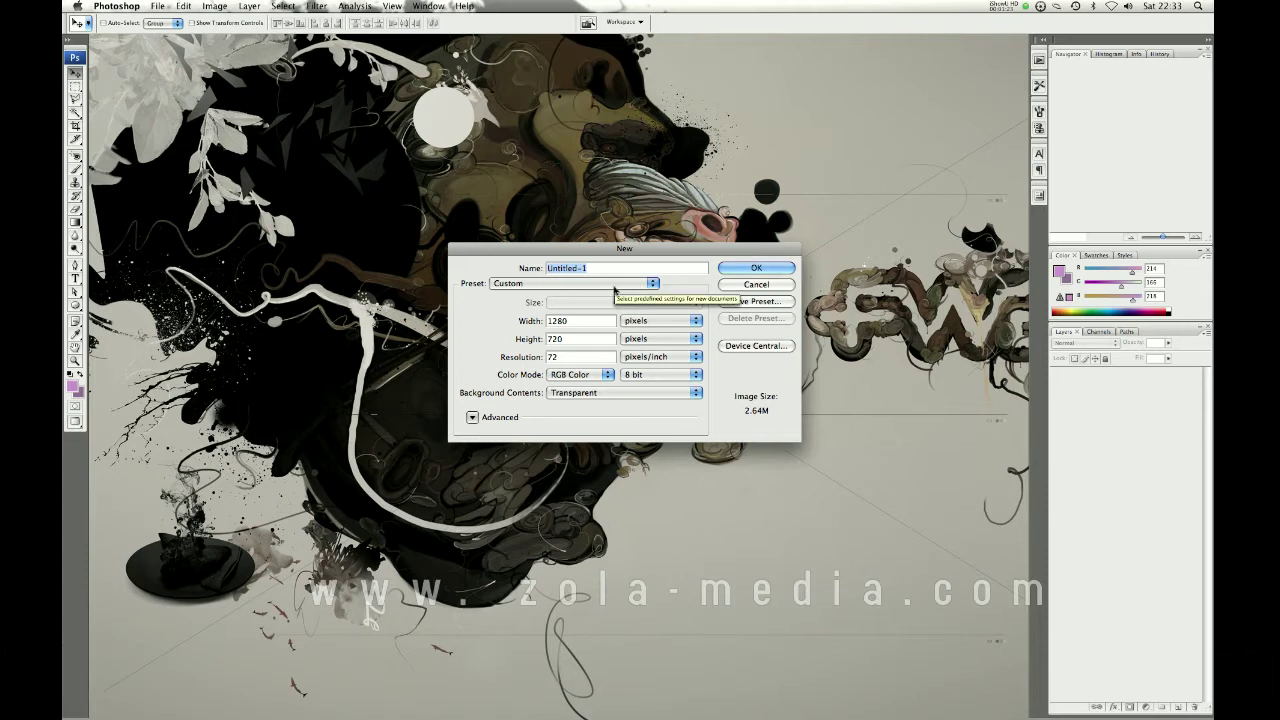
{"action": "type", "text": "Canvas"}
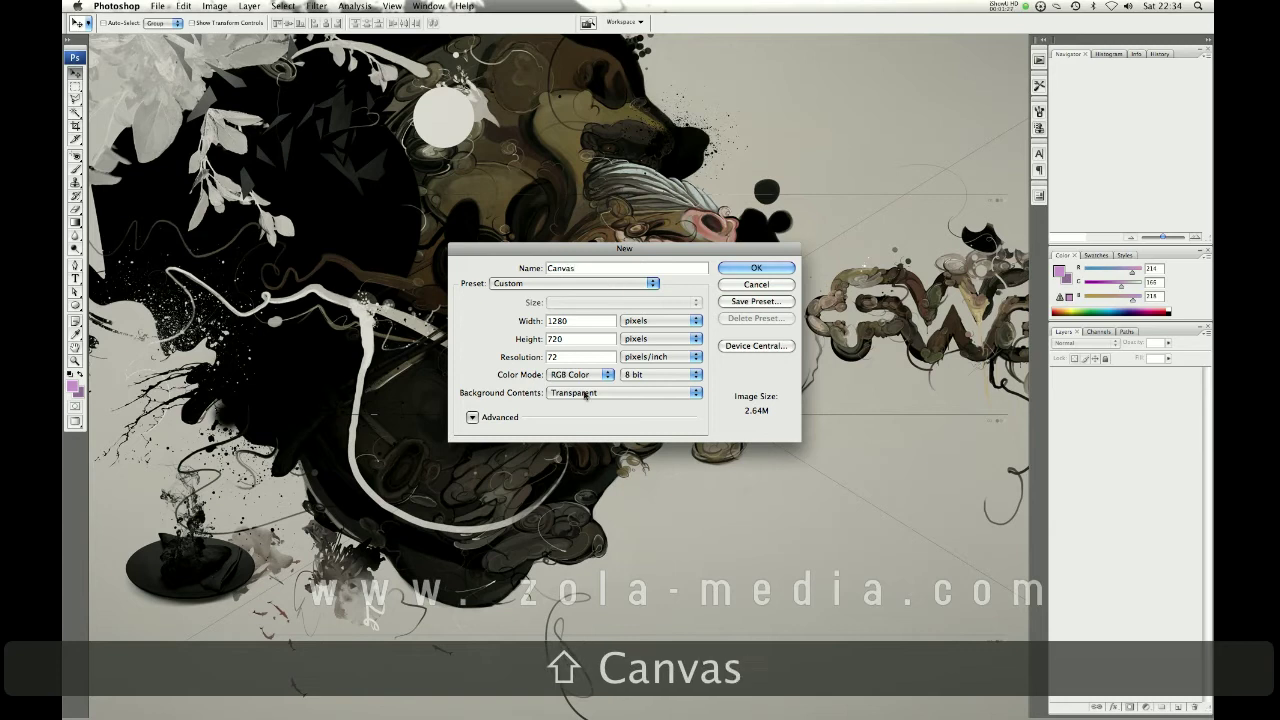
{"action": "left_click", "coordinate": [590, 284]}
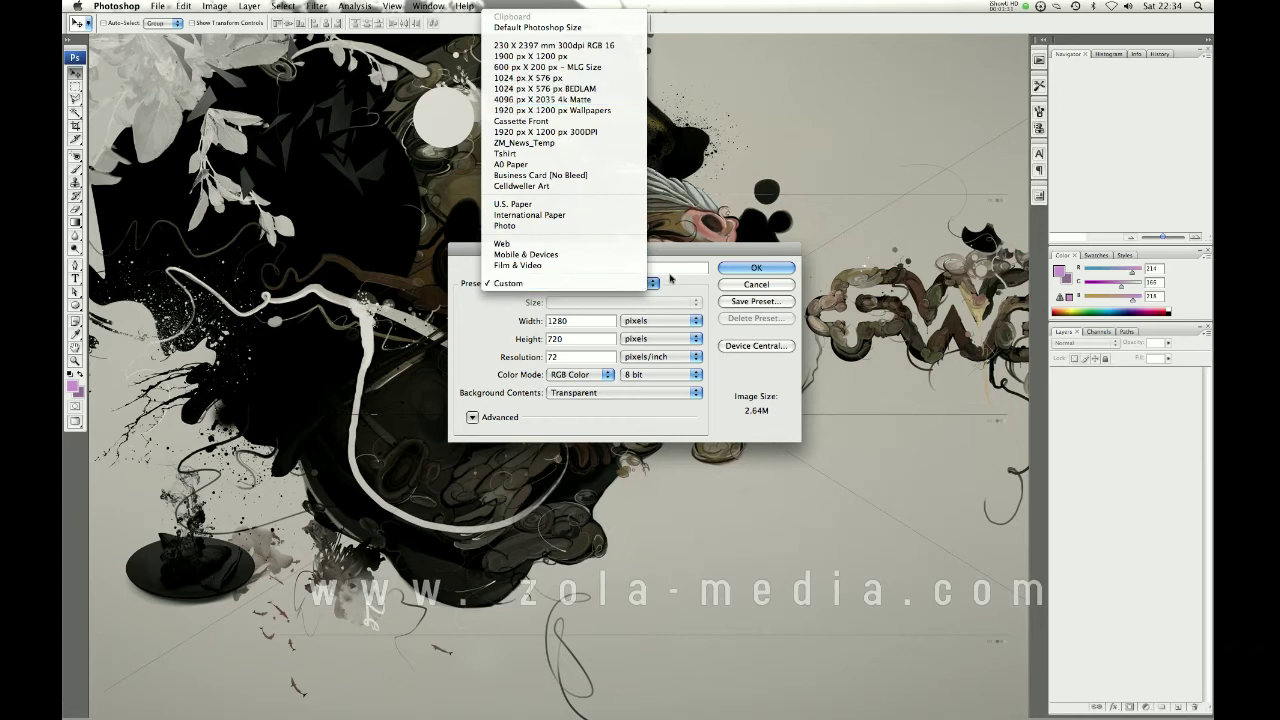
{"action": "left_click", "coordinate": [670, 278]}
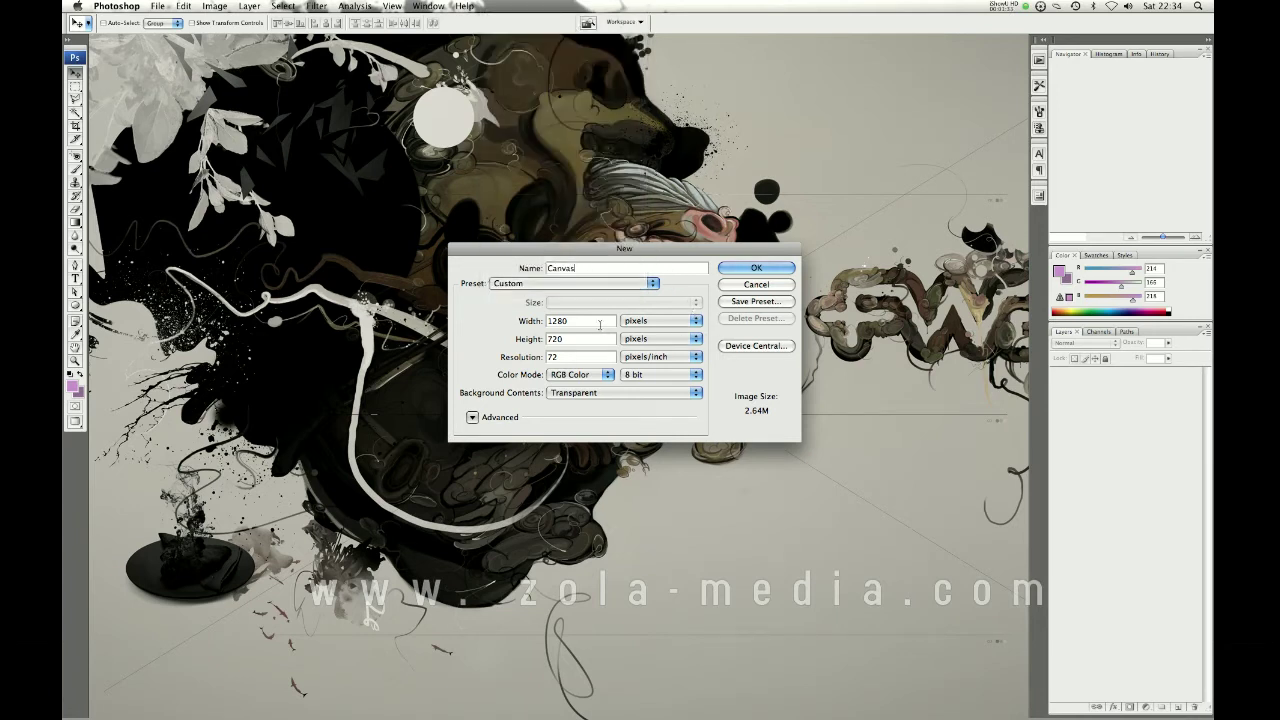
{"action": "double_click", "coordinate": [570, 338]}
{"action": "double_click", "coordinate": [562, 358]}
- Keep RGB Color, 8 bit depth (after trying 16 bit) and Transparent background contents
{"action": "left_click", "coordinate": [600, 376]}
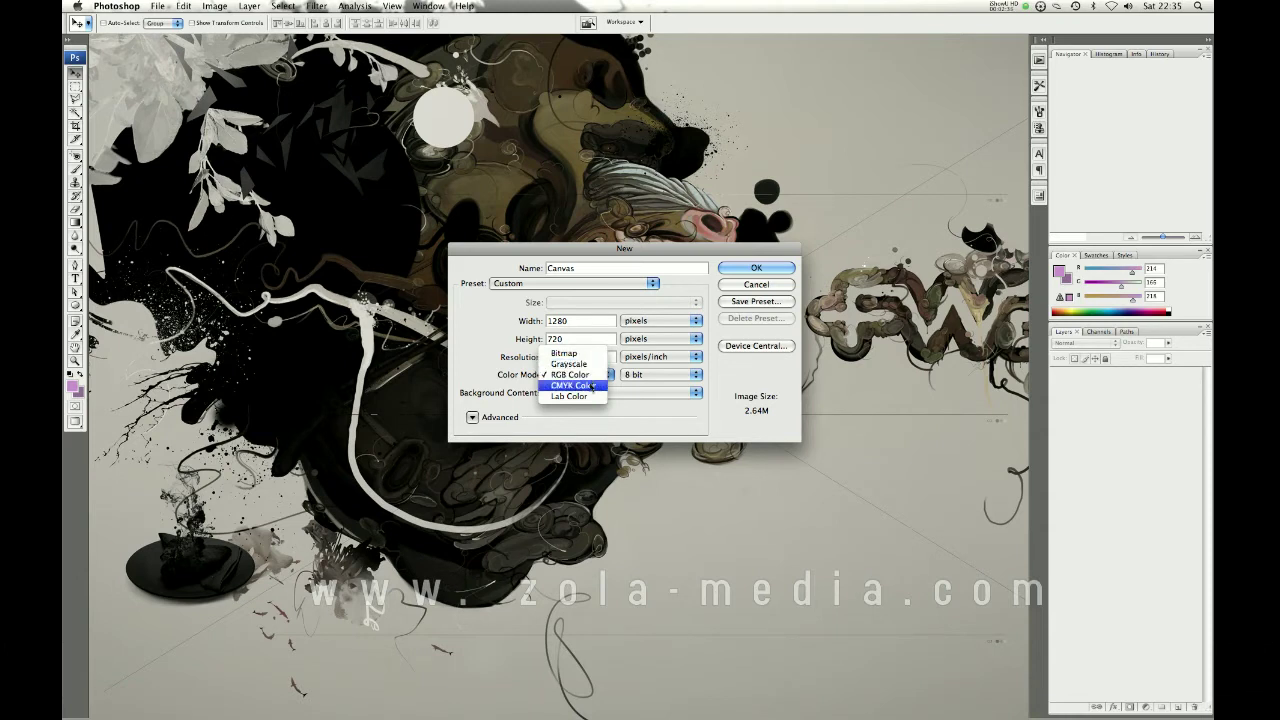
{"action": "left_click", "coordinate": [598, 372]}
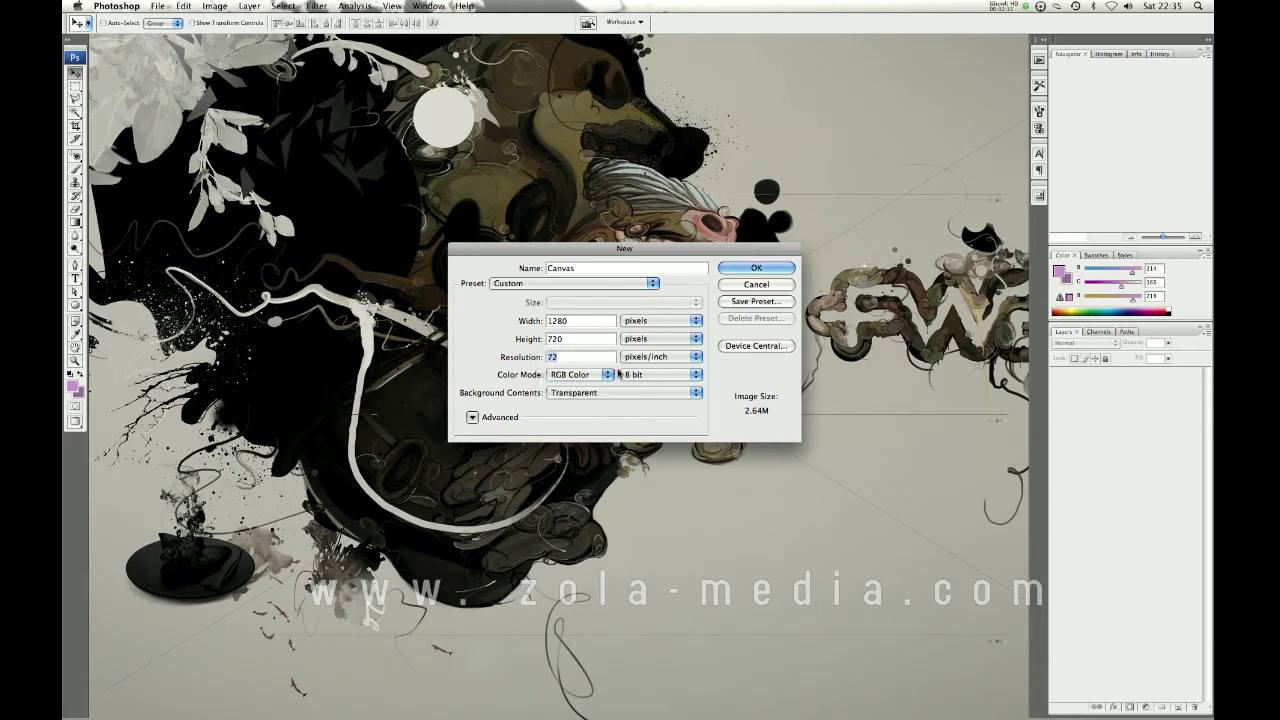
{"action": "left_click", "coordinate": [599, 371]}
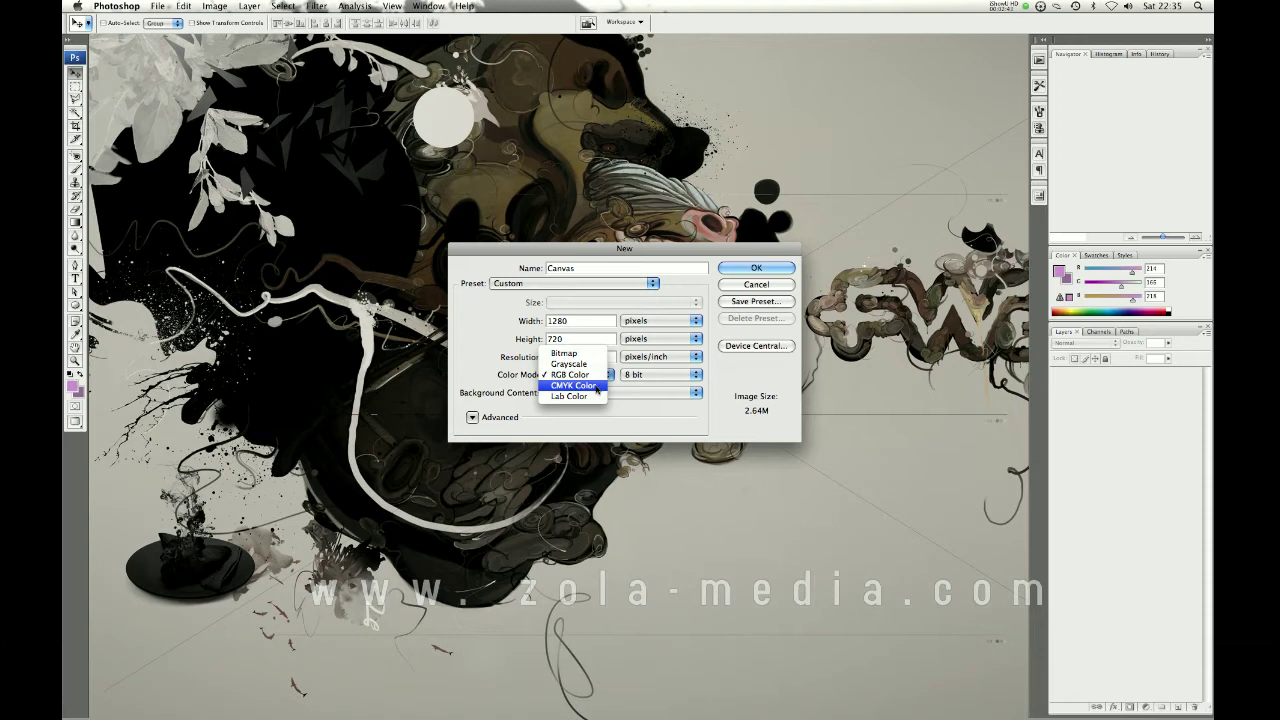
{"action": "left_click", "coordinate": [612, 382]}
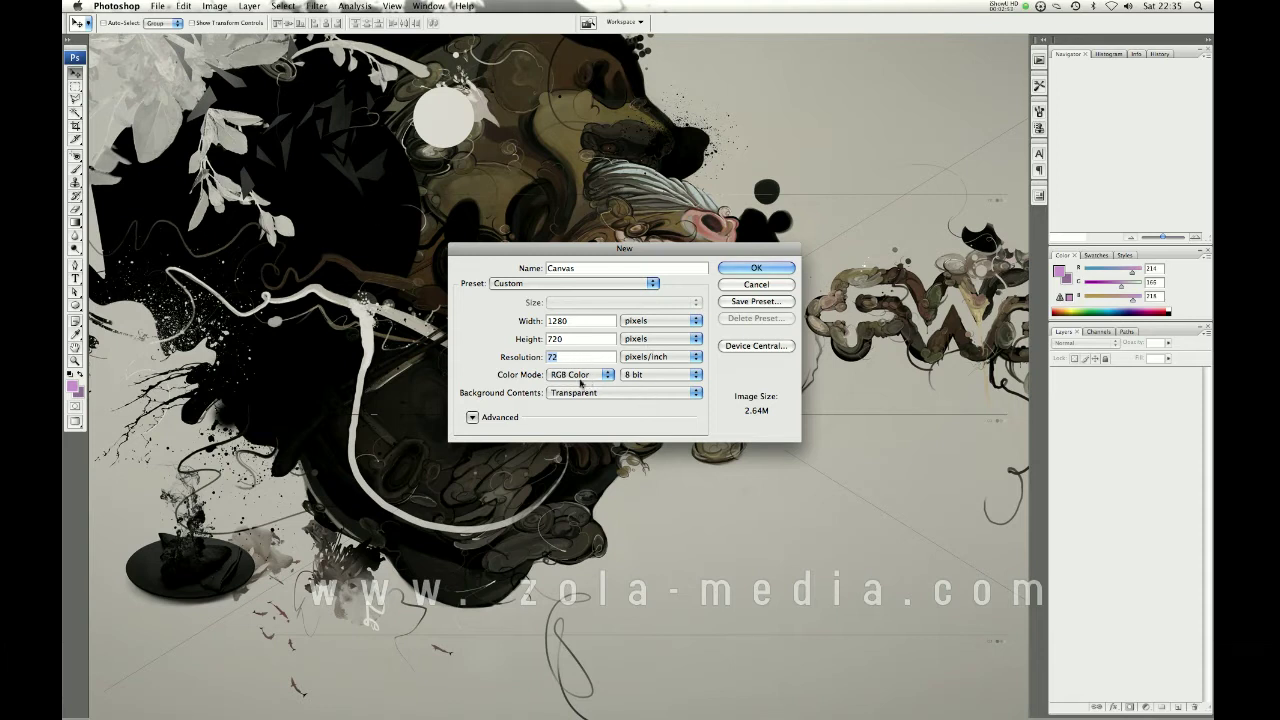
{"action": "left_click", "coordinate": [635, 375]}
{"action": "left_click", "coordinate": [638, 385]}
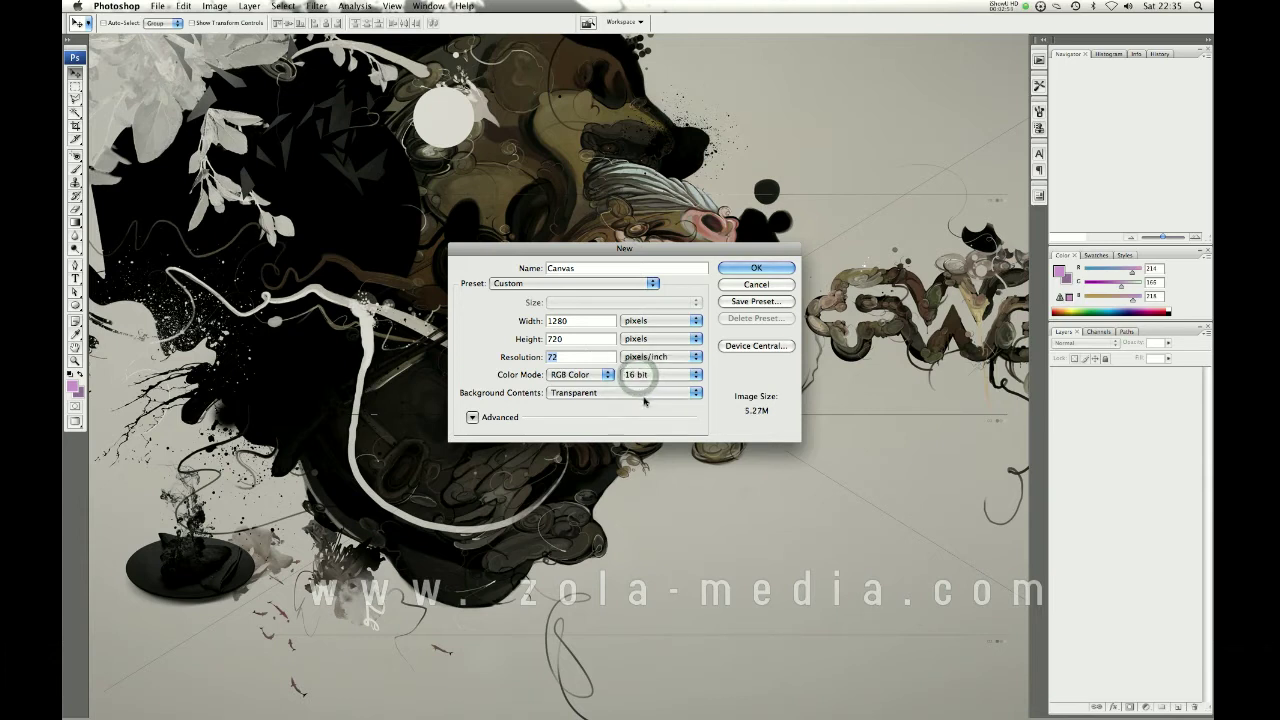
{"action": "left_click", "coordinate": [638, 375]}
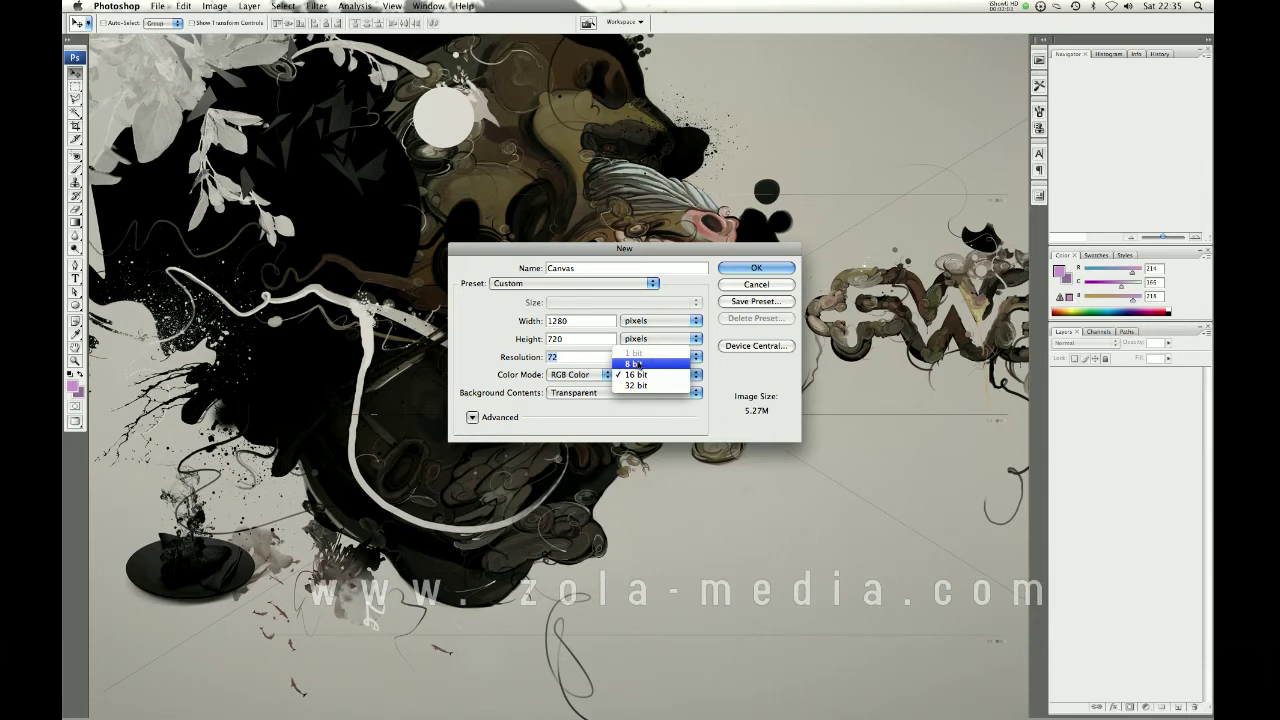
{"action": "left_click", "coordinate": [638, 363]}
{"action": "left_click", "coordinate": [594, 376]}
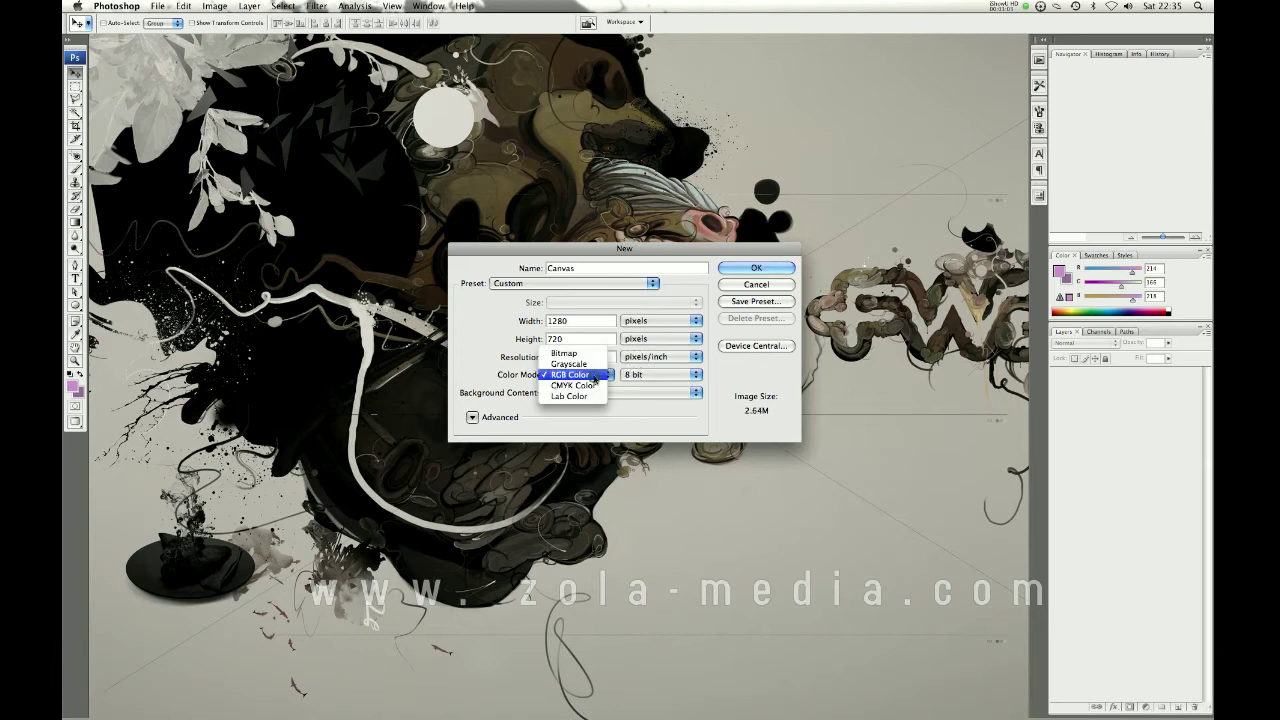
{"action": "left_click", "coordinate": [593, 375]}
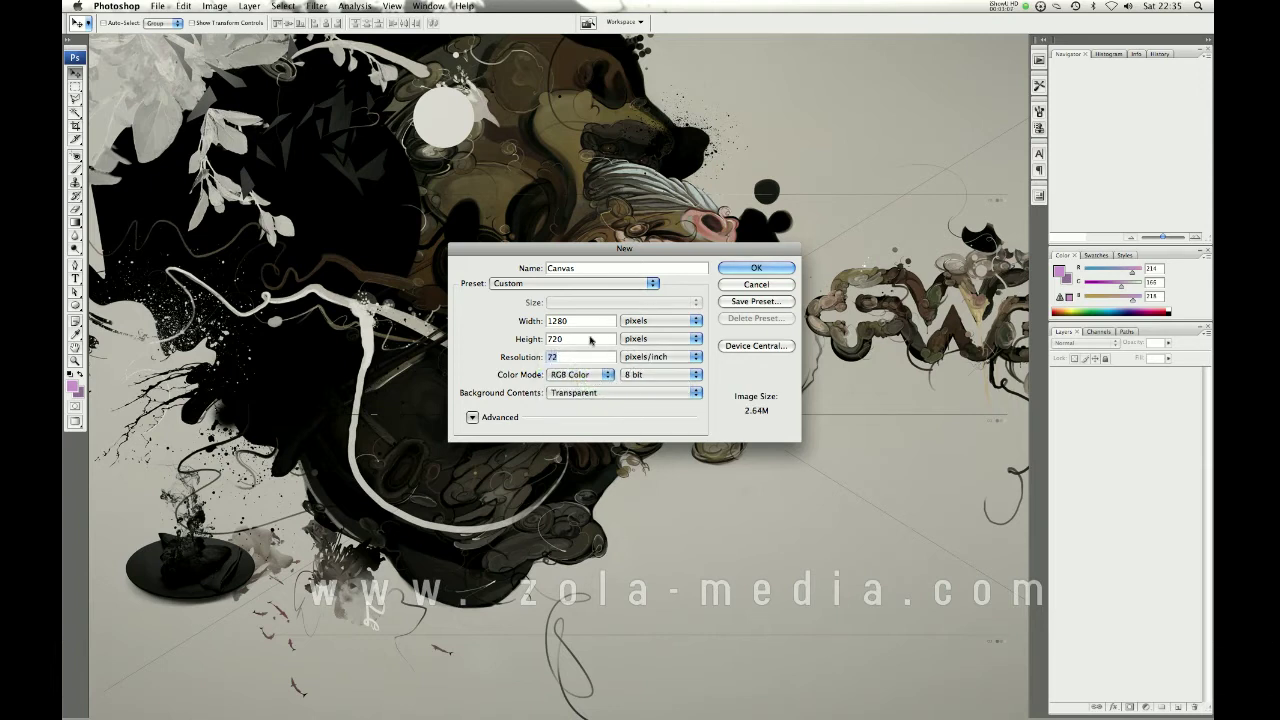
{"action": "left_click", "coordinate": [652, 393]}
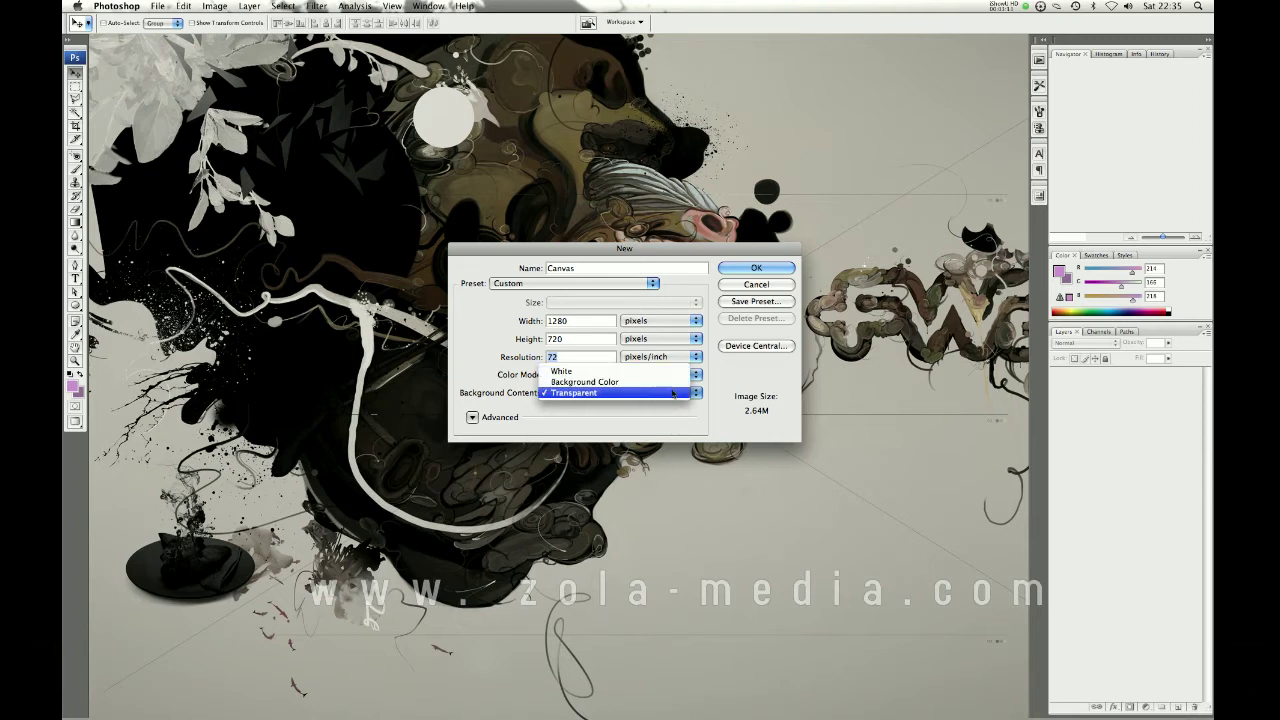
{"action": "left_click", "coordinate": [720, 402]}
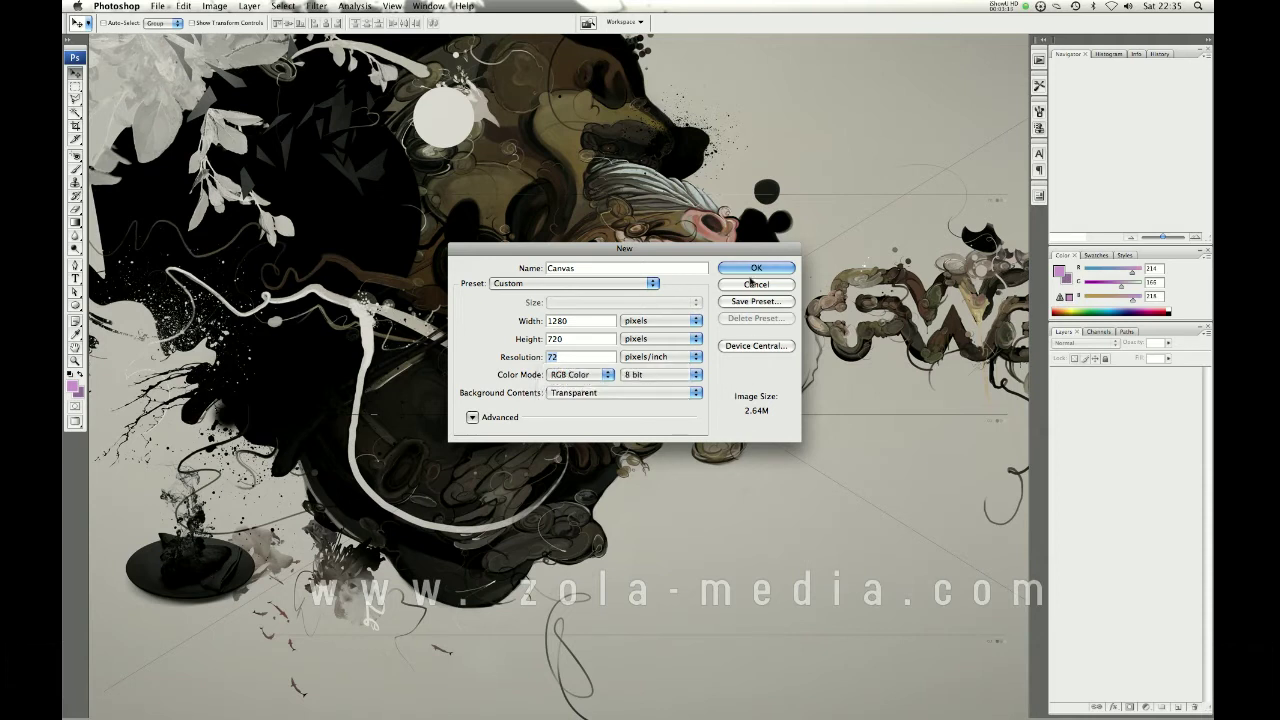
- Create the Canvas document and cycle through the full-screen modes back to standard view
{"action": "left_click", "coordinate": [756, 268]}
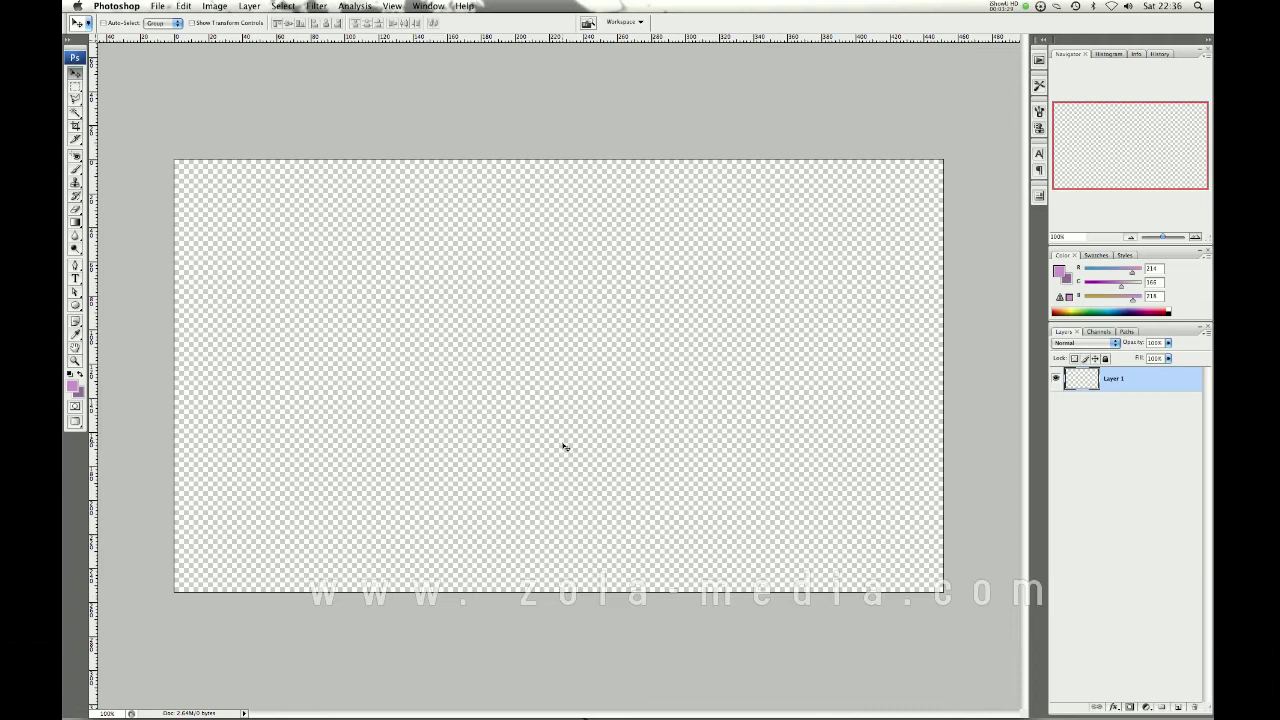
{"action": "key", "text": "f"}
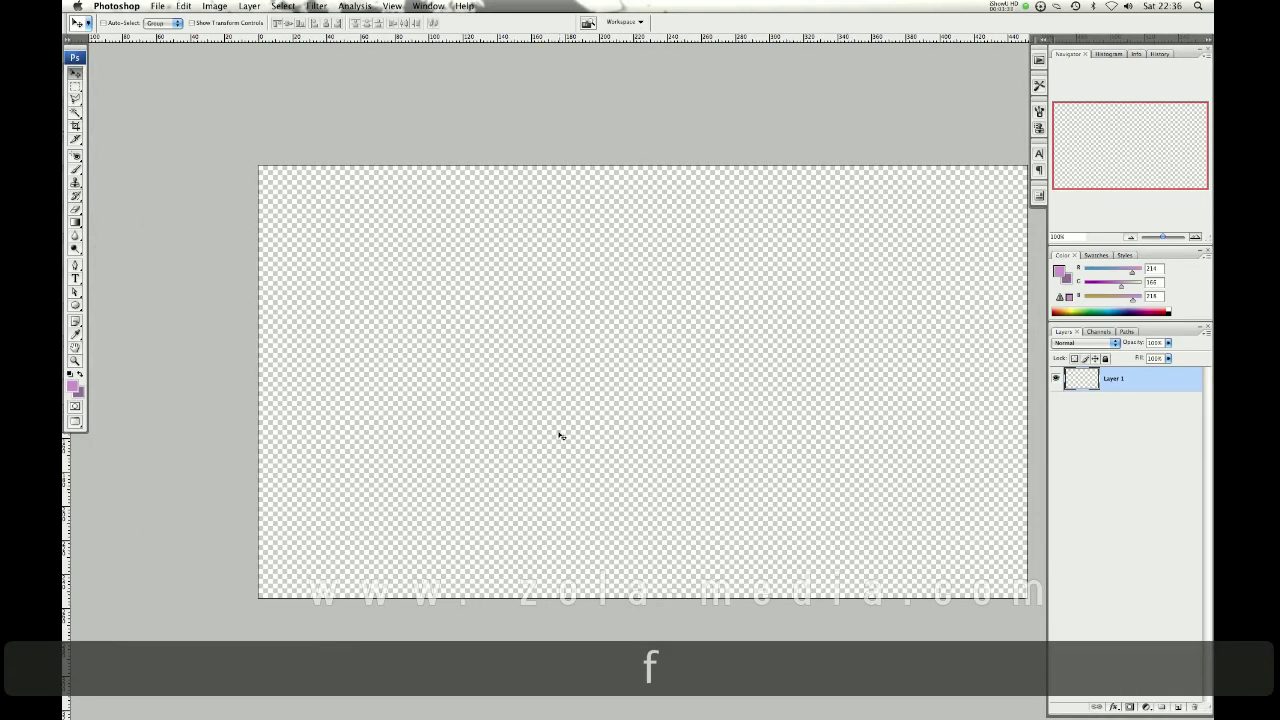
{"action": "key", "text": "f"}
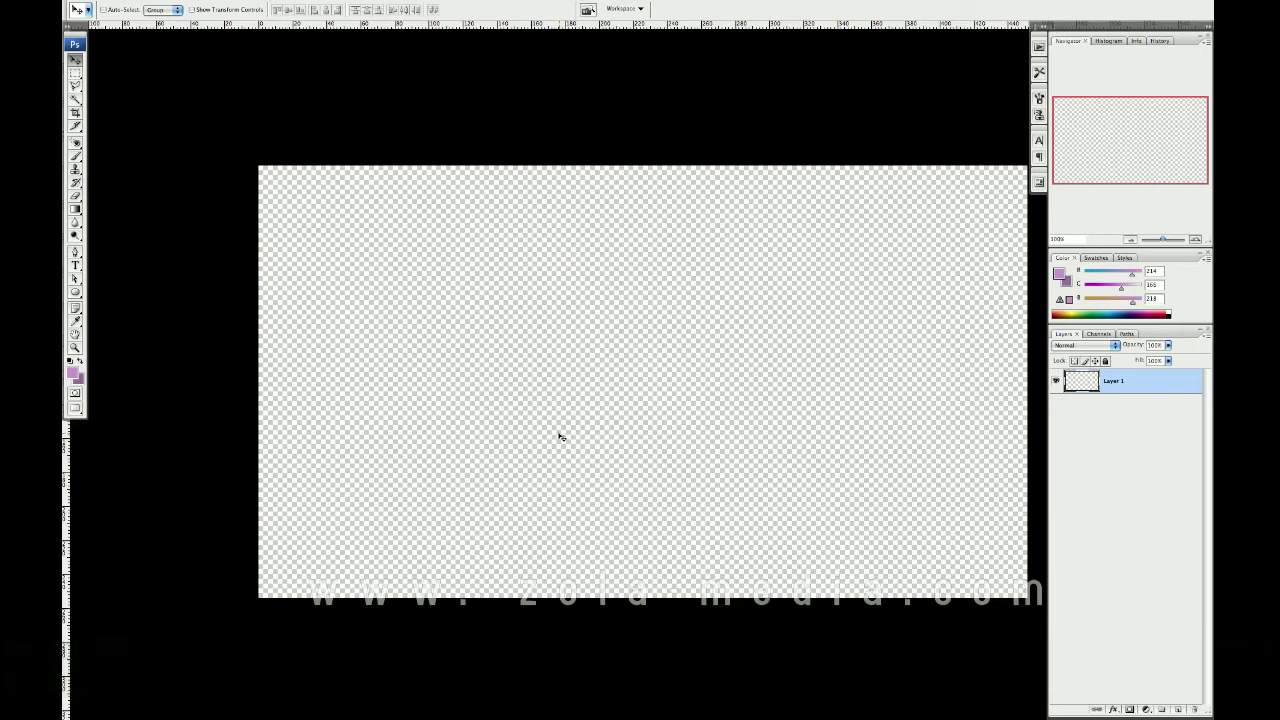
{"action": "key", "text": "f"}
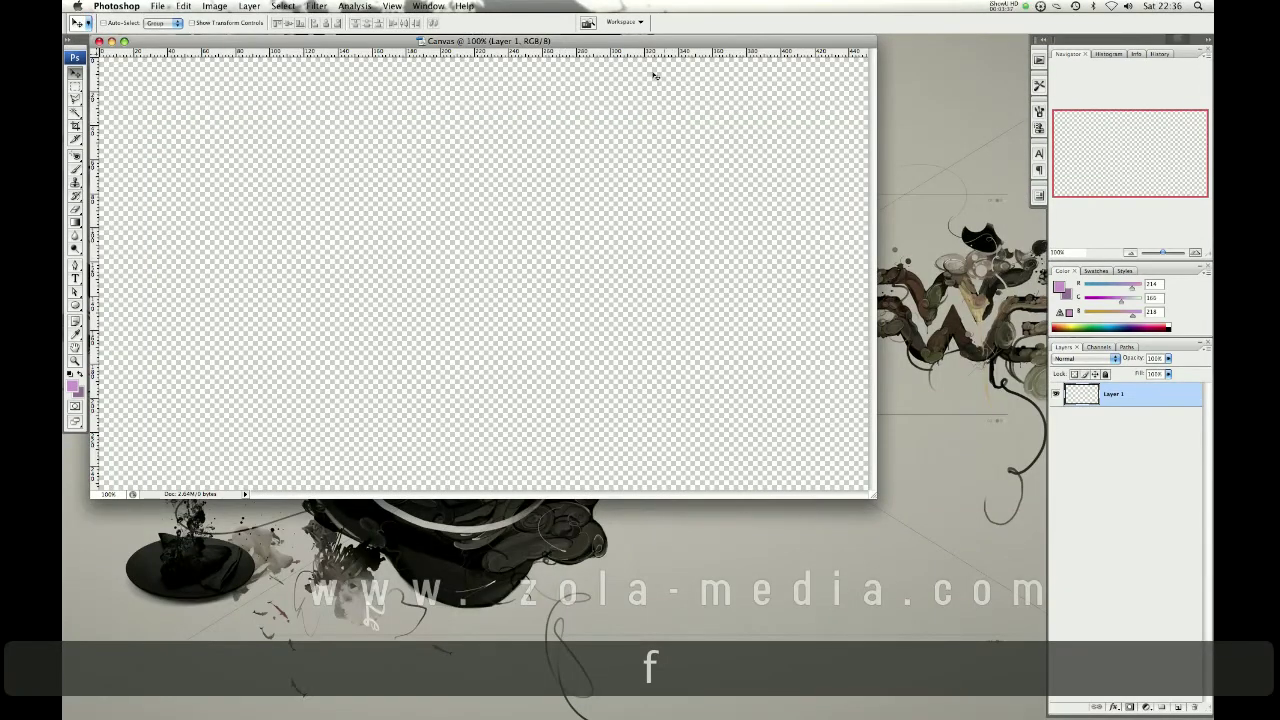
- Move the Canvas window lower, switch to Maximized Screen Mode, and show the Screen Mode list
{"action": "left_click_drag", "start_coordinate": [644, 44], "coordinate": [646, 136]}
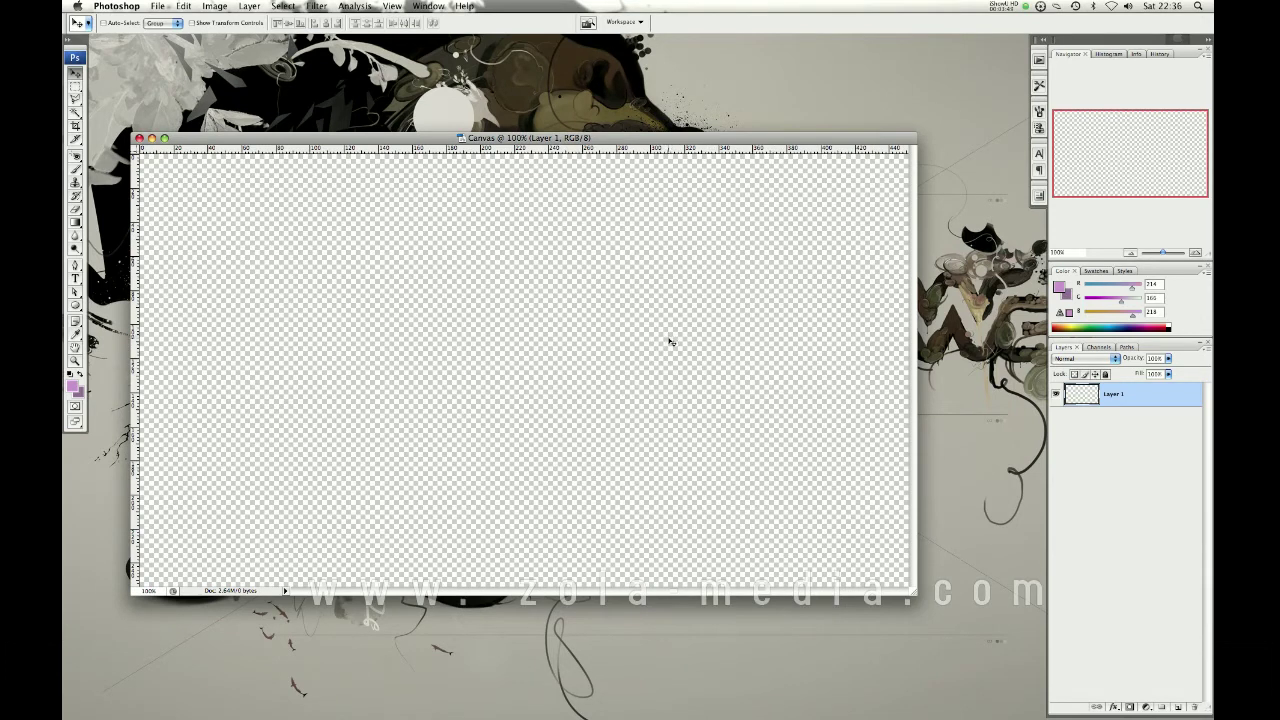
{"action": "key", "text": "f"}
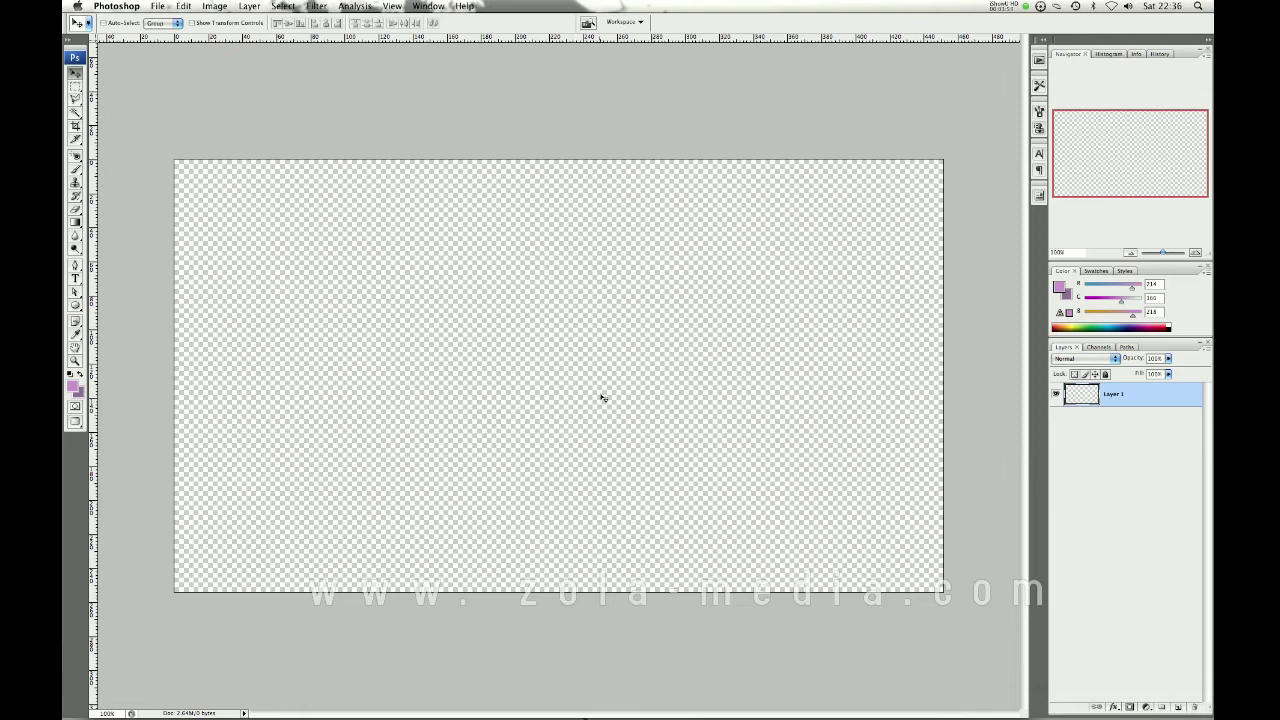
{"action": "left_click", "coordinate": [392, 6]}
{"action": "mouse_move", "coordinate": [465, 150]}
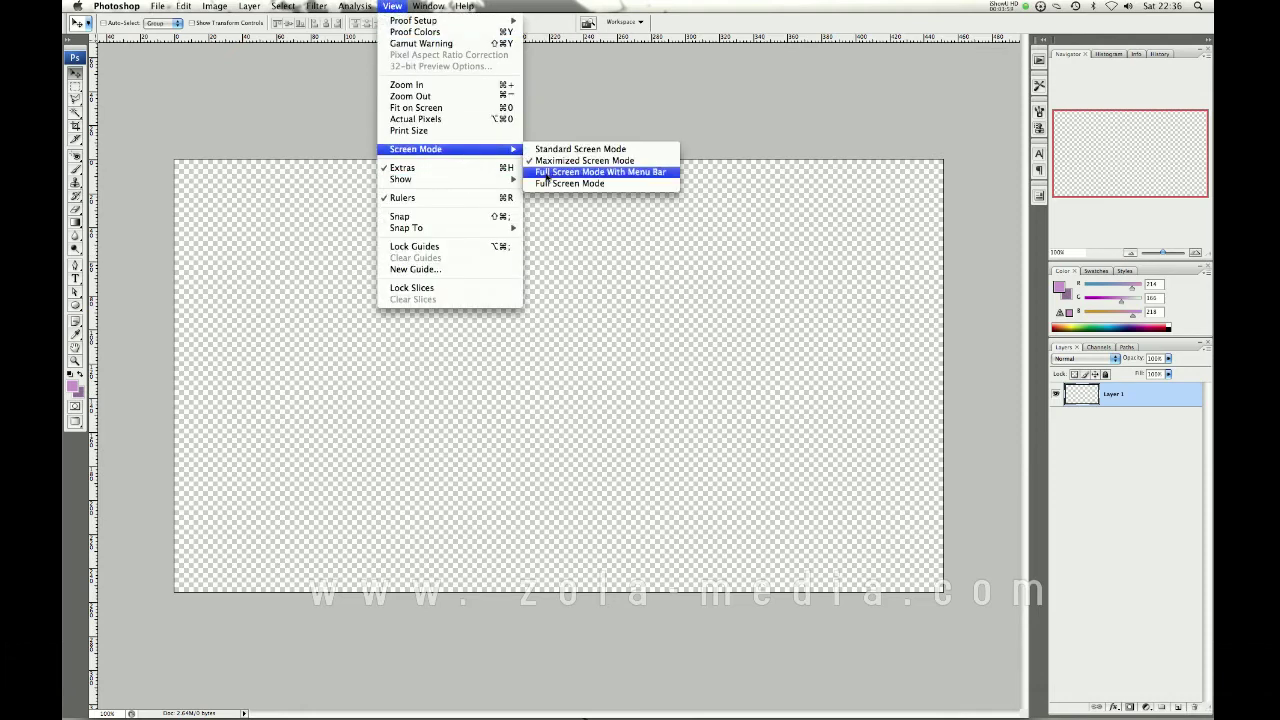
- Select the Rectangular Marquee tool and pull the Swatches panel out into the icon dock
{"action": "left_click", "coordinate": [706, 124]}
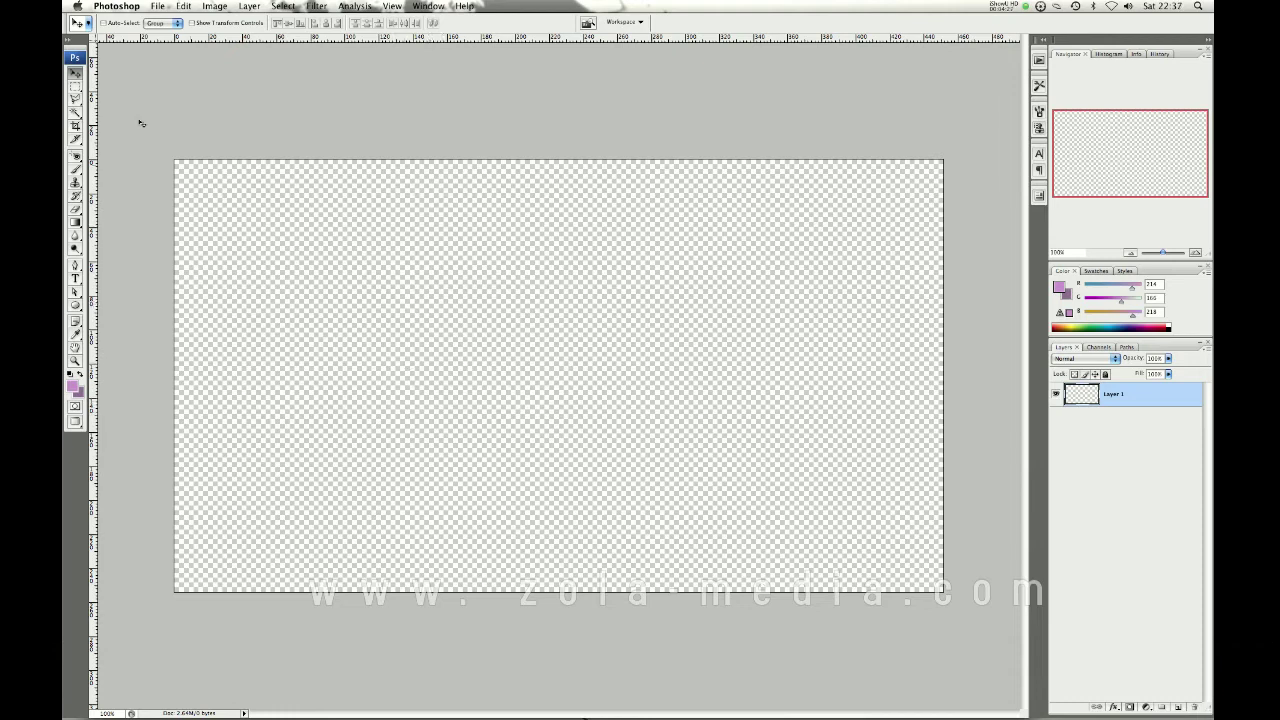
{"action": "left_click", "coordinate": [75, 87]}
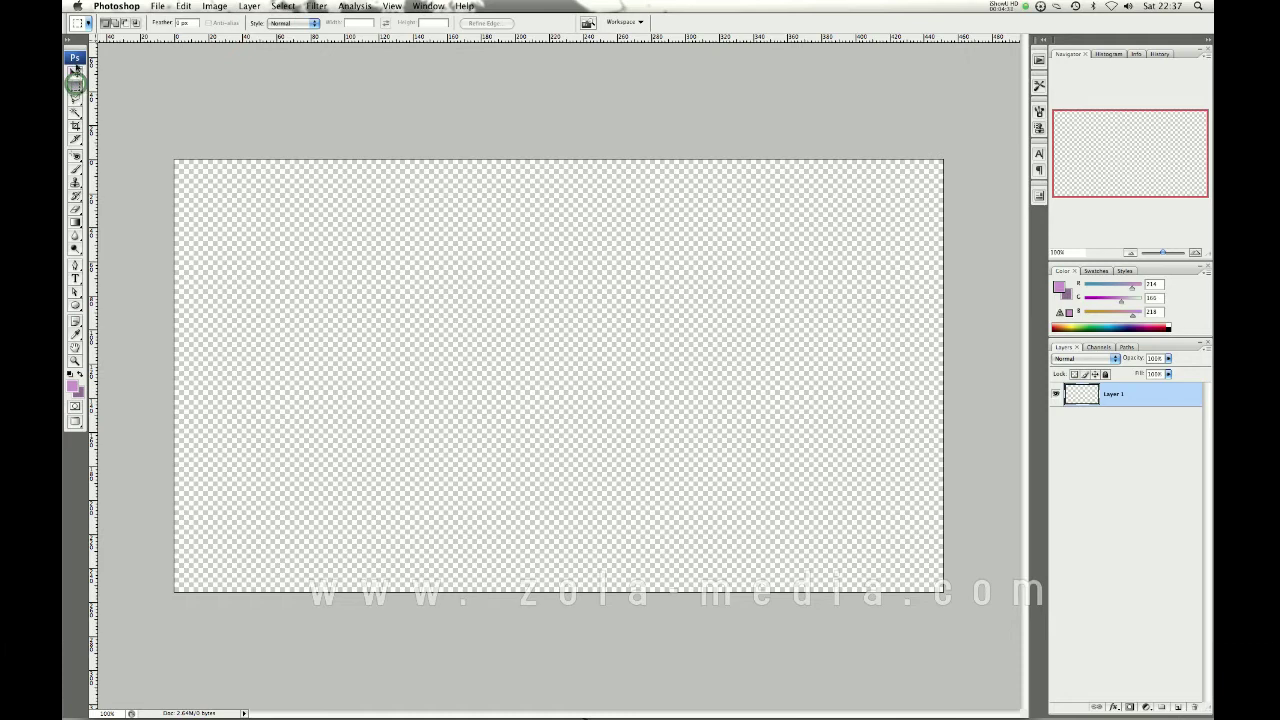
{"action": "mouse_move", "coordinate": [76, 41]}
{"action": "left_mouse_down"}
{"action": "mouse_move", "coordinate": [122, 35]}
{"action": "mouse_move", "coordinate": [72, 50]}
{"action": "left_mouse_up"}
{"action": "left_click_drag", "start_coordinate": [1064, 271], "coordinate": [1038, 222]}
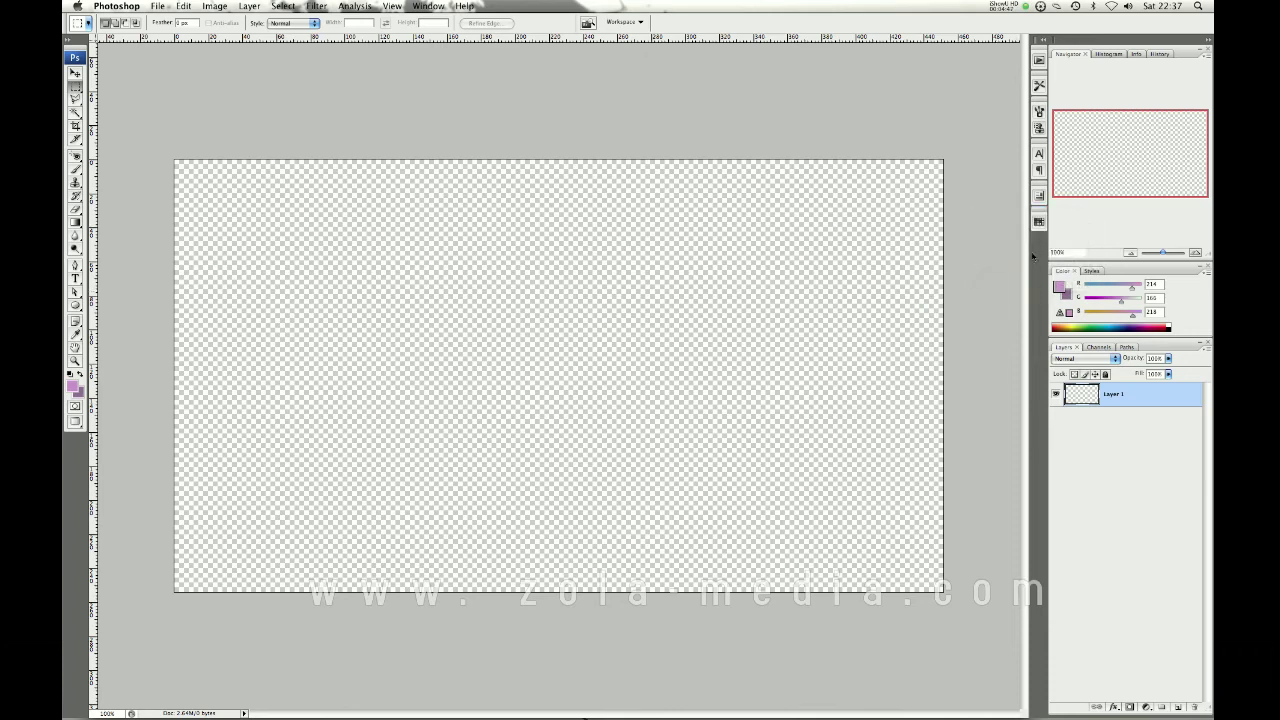
- Return Swatches to the Color and Styles group and show the Color panel
{"action": "left_click", "coordinate": [1039, 222]}
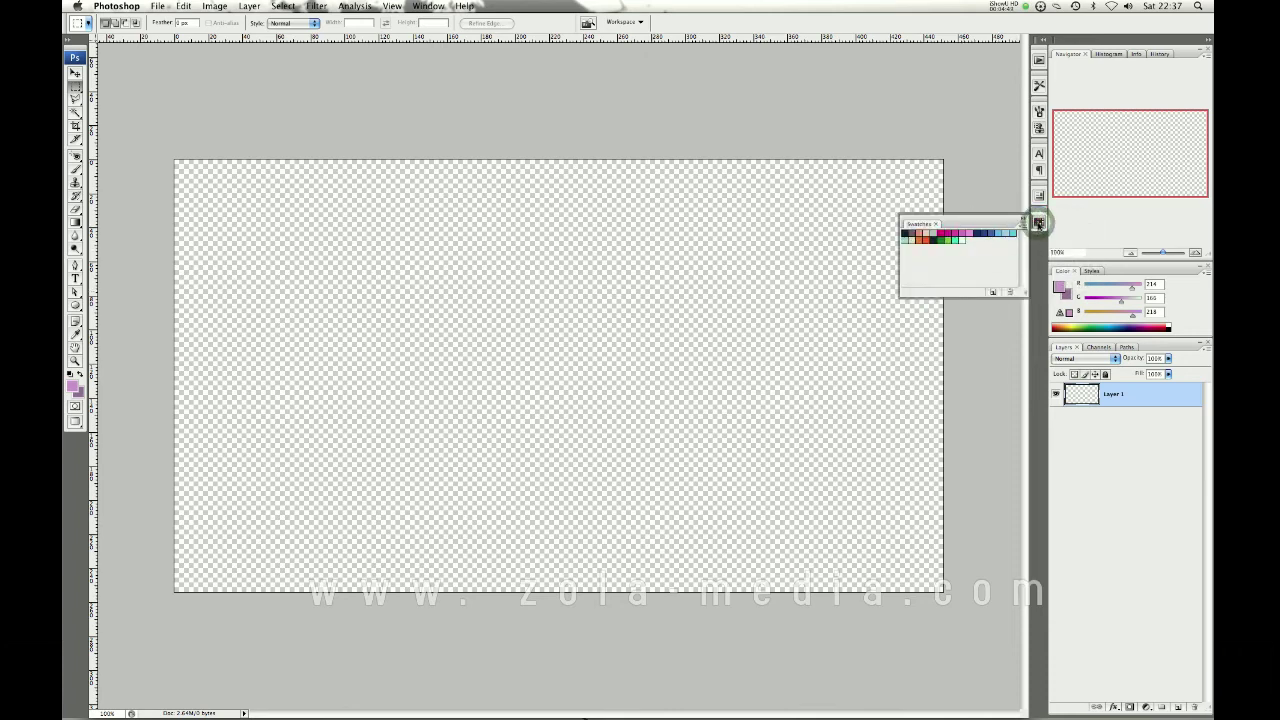
{"action": "left_click_drag", "start_coordinate": [1039, 220], "coordinate": [1067, 273]}
{"action": "left_click", "coordinate": [1064, 272]}
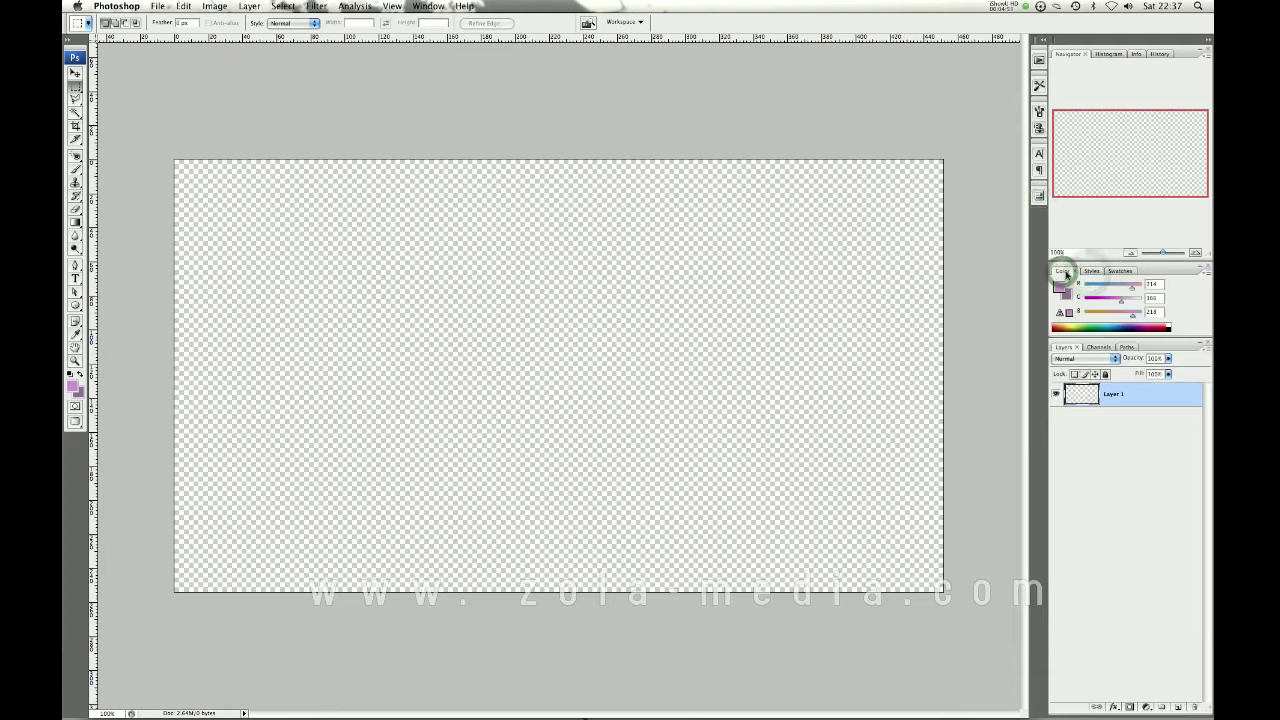
{"action": "left_click", "coordinate": [429, 6]}
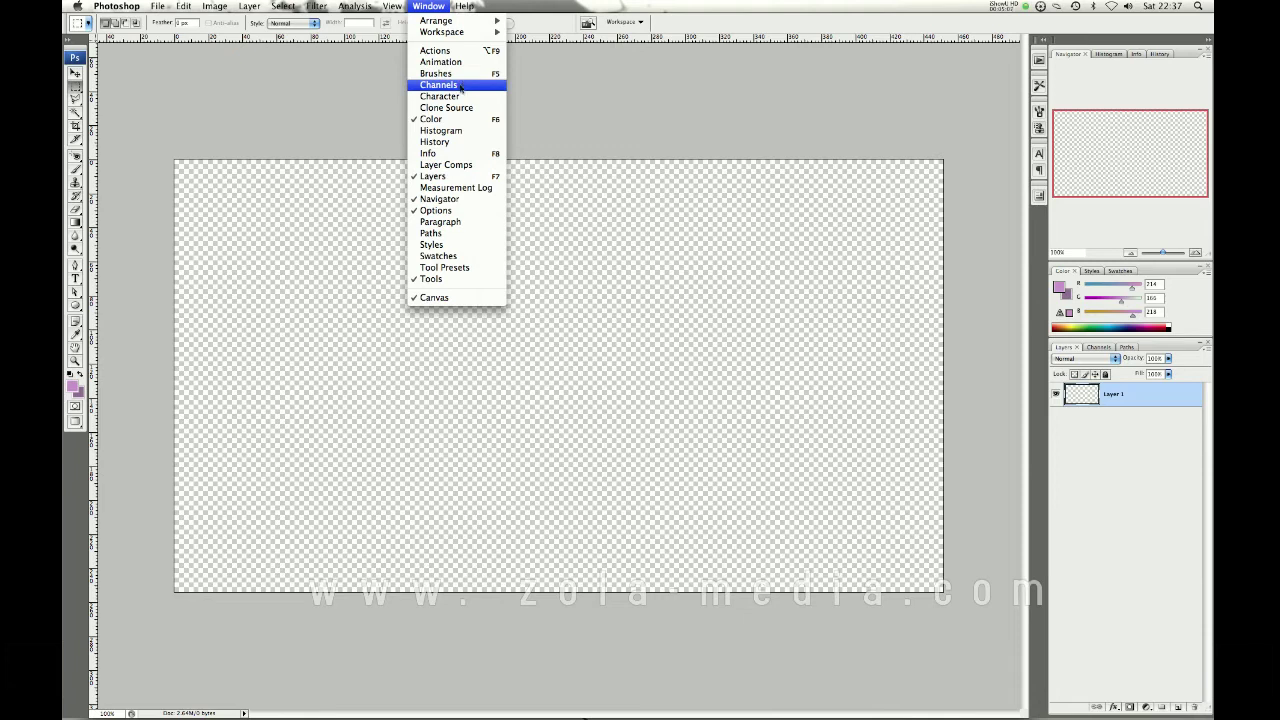
{"action": "left_click", "coordinate": [620, 120]}
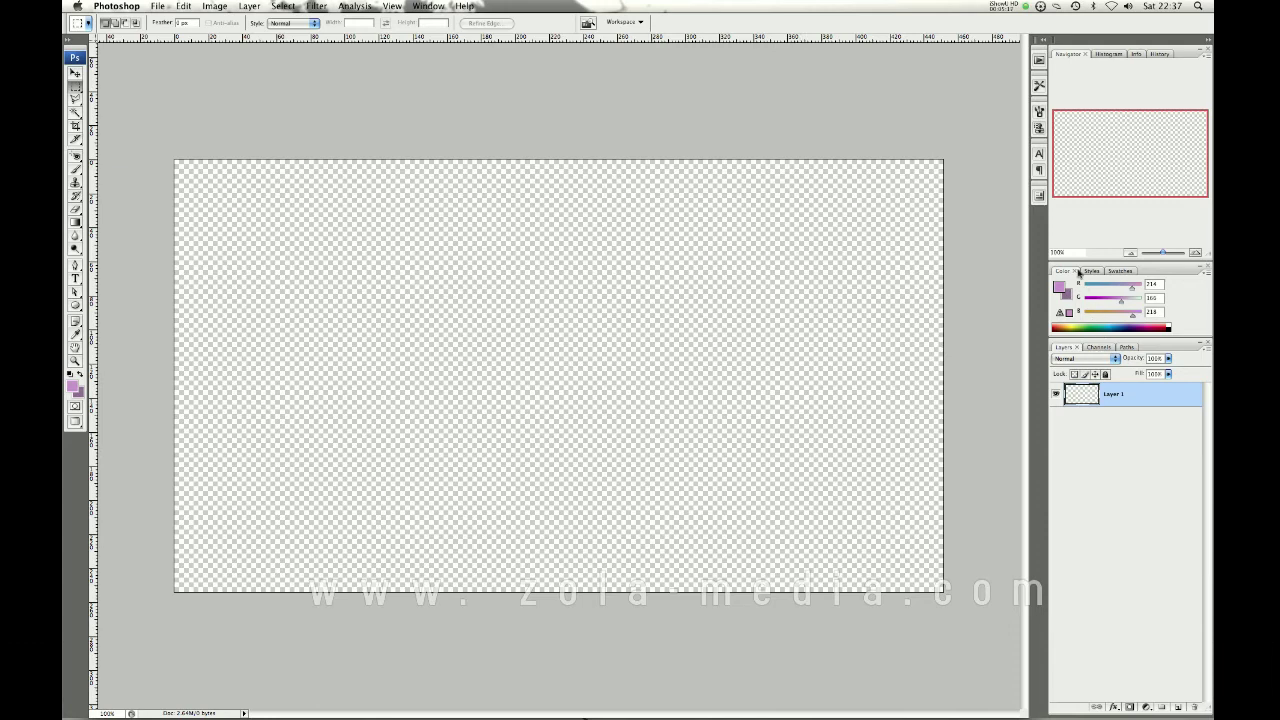
- Collapse Color and Styles into dock icons and group Histogram with Navigator, Info and History
{"action": "left_click_drag", "start_coordinate": [1064, 271], "coordinate": [1039, 221]}
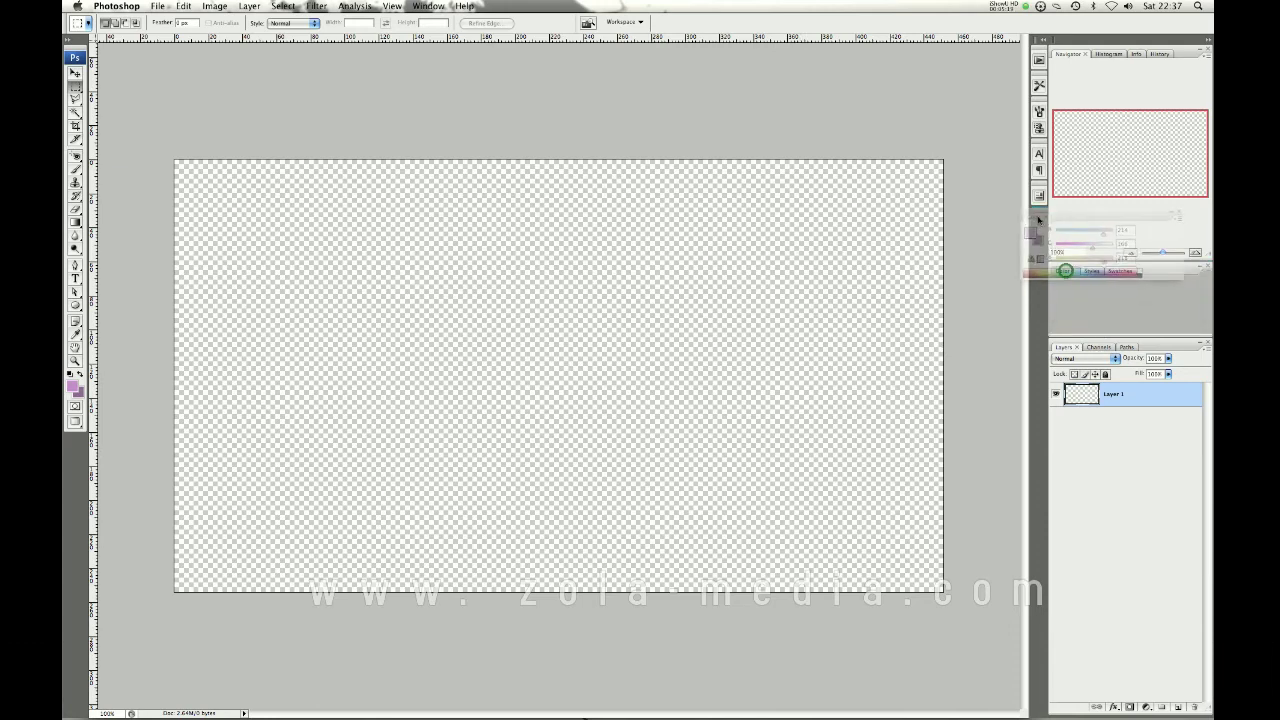
{"action": "left_click_drag", "start_coordinate": [1063, 271], "coordinate": [1095, 274]}
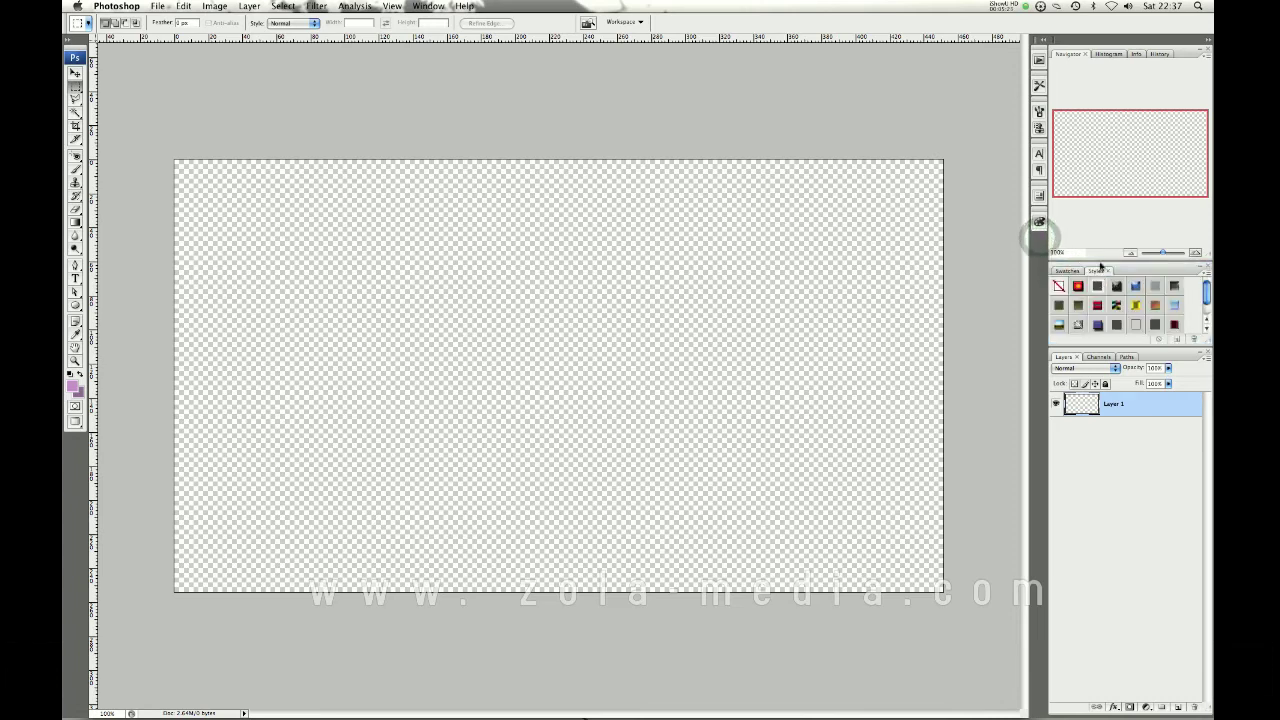
{"action": "left_click_drag", "start_coordinate": [1108, 54], "coordinate": [1040, 246]}
{"action": "left_click", "coordinate": [1040, 249]}
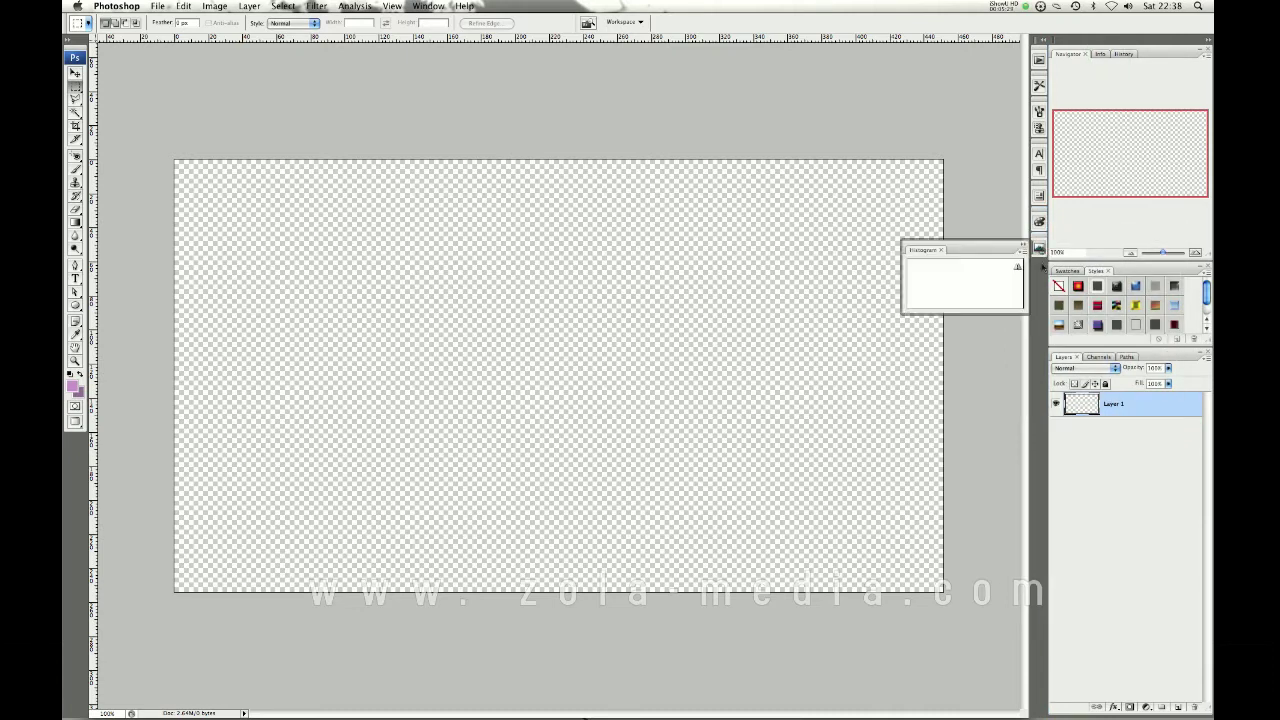
{"action": "left_click_drag", "start_coordinate": [1040, 250], "coordinate": [1143, 54]}
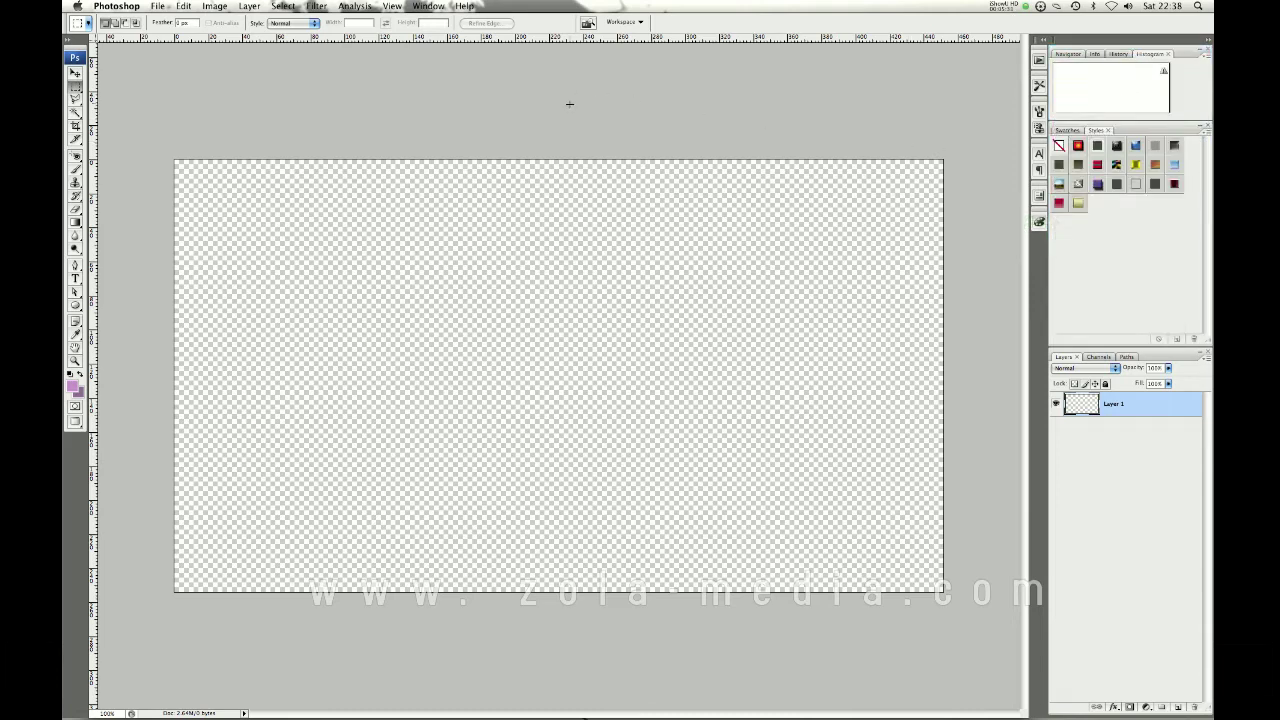
- Bring the Swatches and Navigator panels to the front and select the Move tool
{"action": "left_click", "coordinate": [430, 6]}
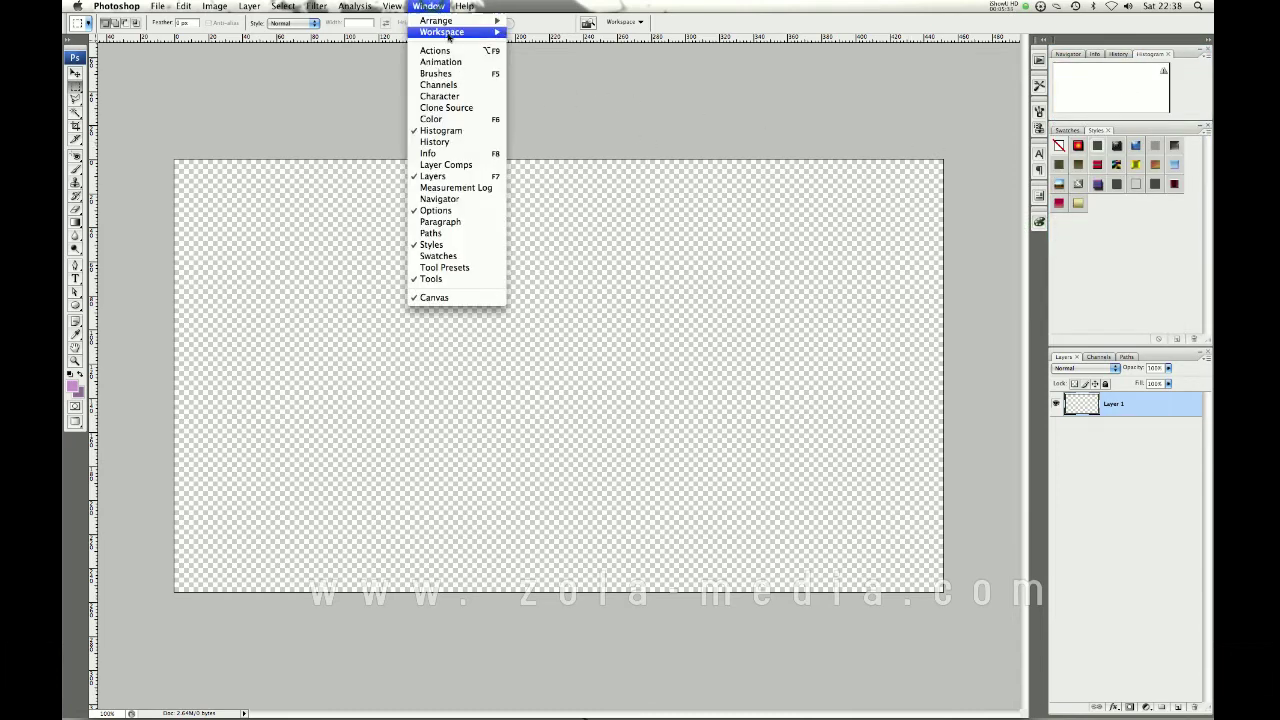
{"action": "mouse_move", "coordinate": [450, 32]}
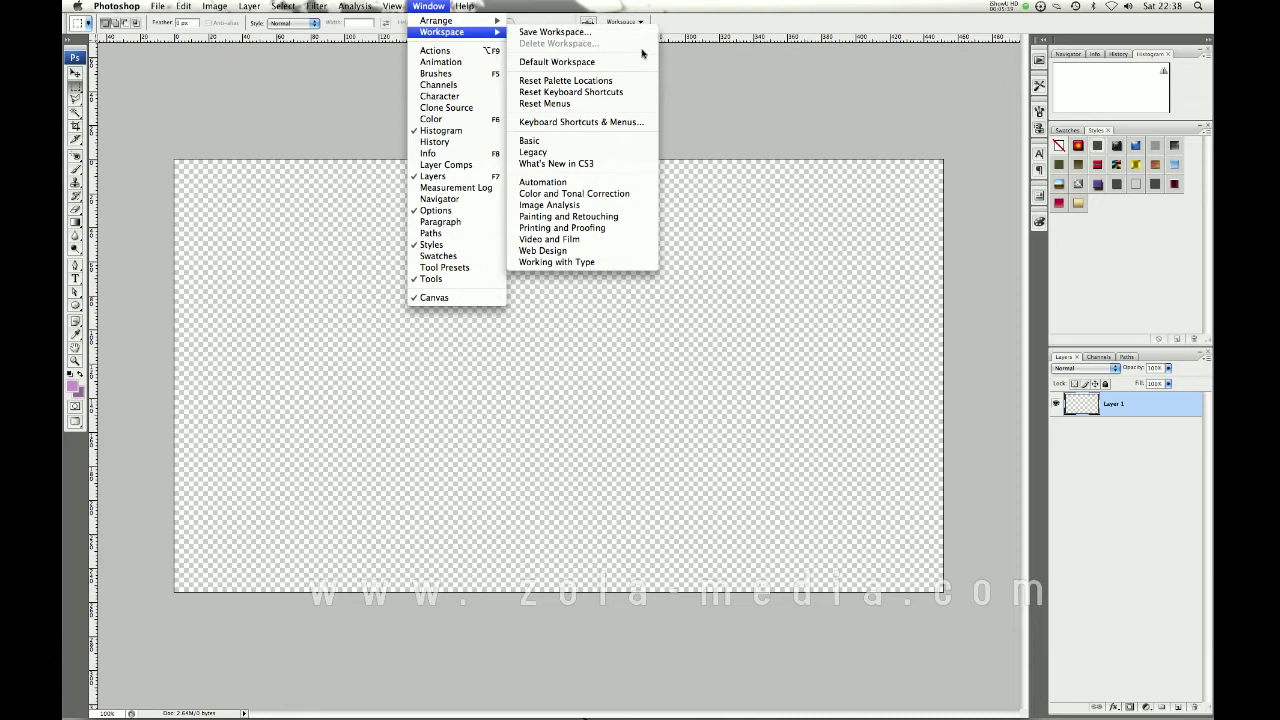
{"action": "left_click", "coordinate": [813, 210]}
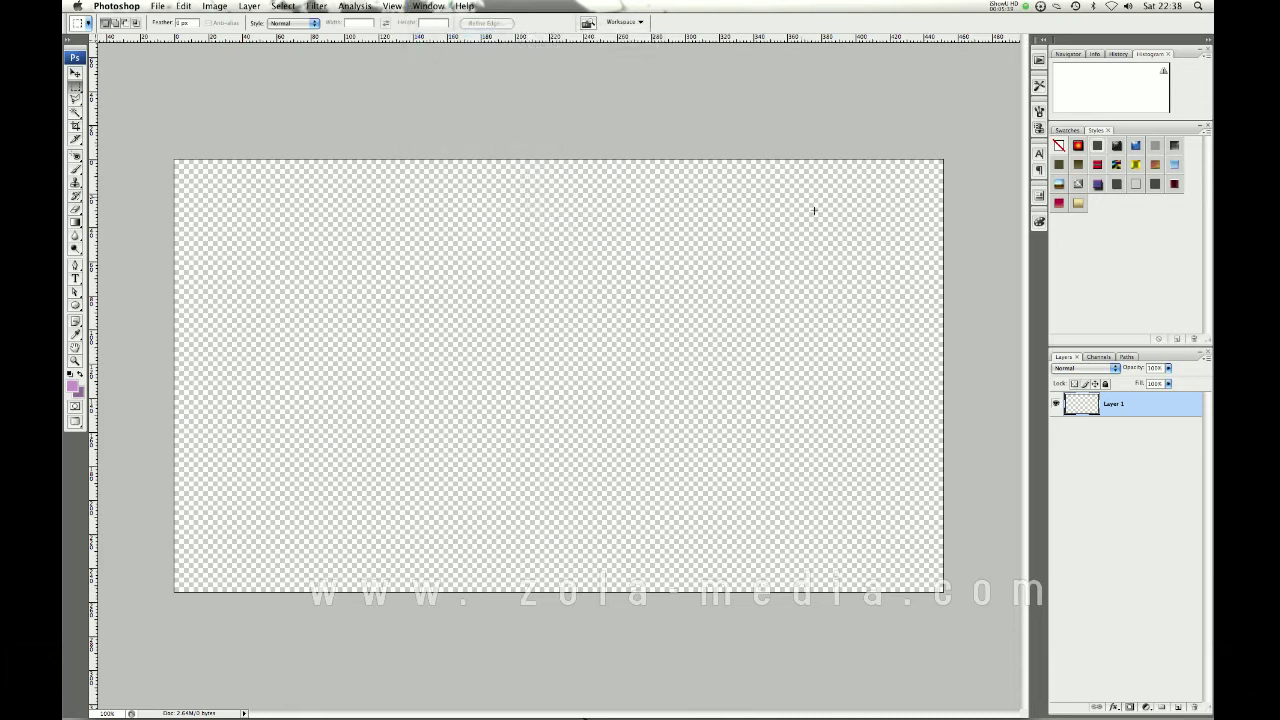
{"action": "left_click", "coordinate": [1067, 130]}
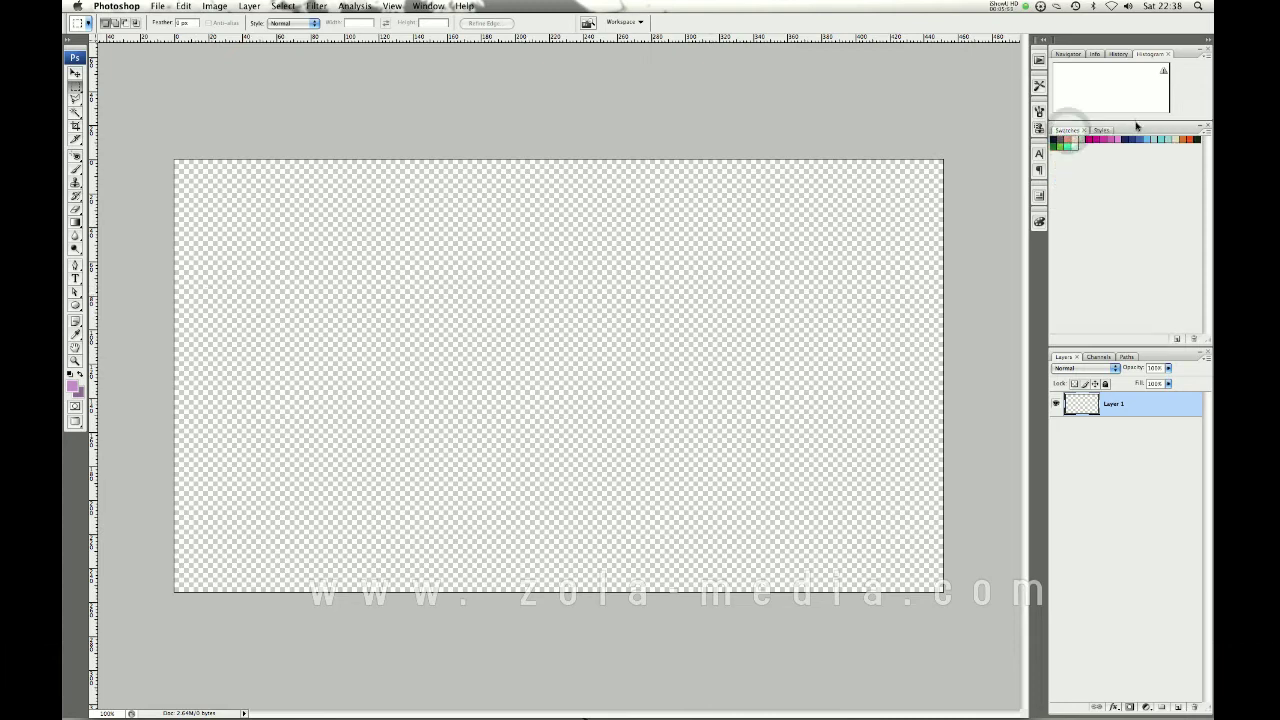
{"action": "left_click", "coordinate": [1069, 53]}
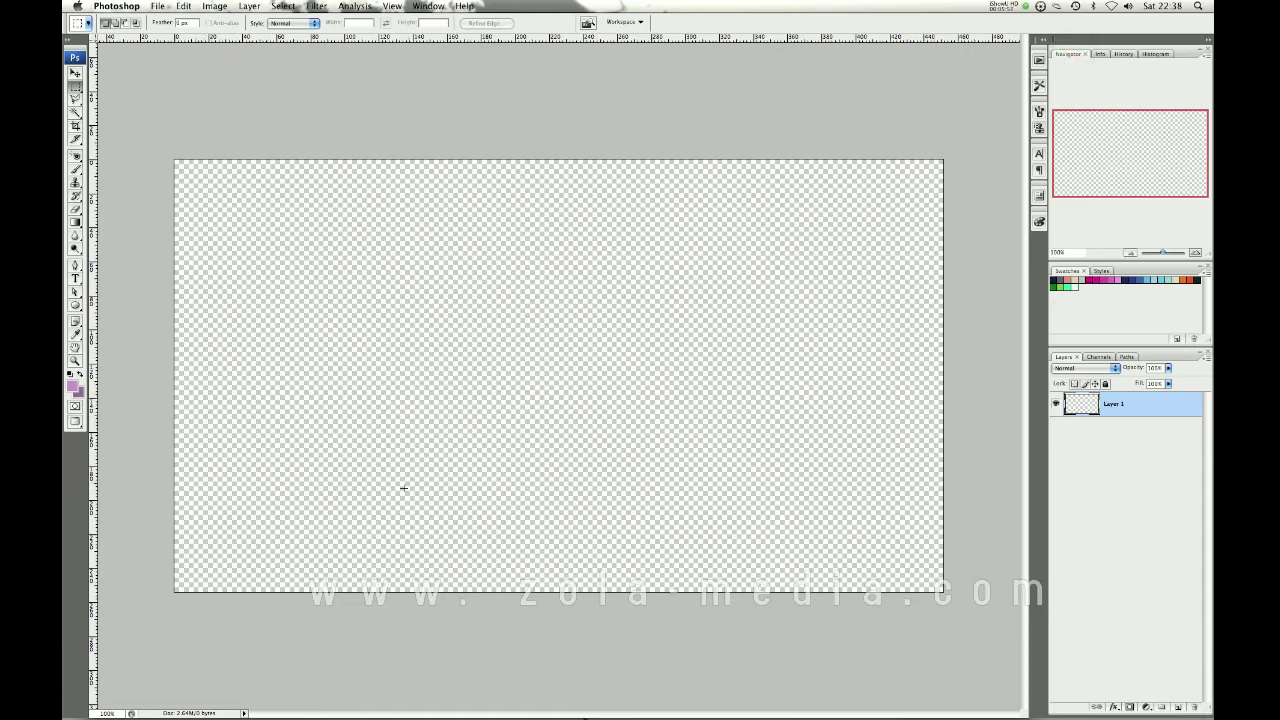
{"action": "left_click", "coordinate": [75, 73]}
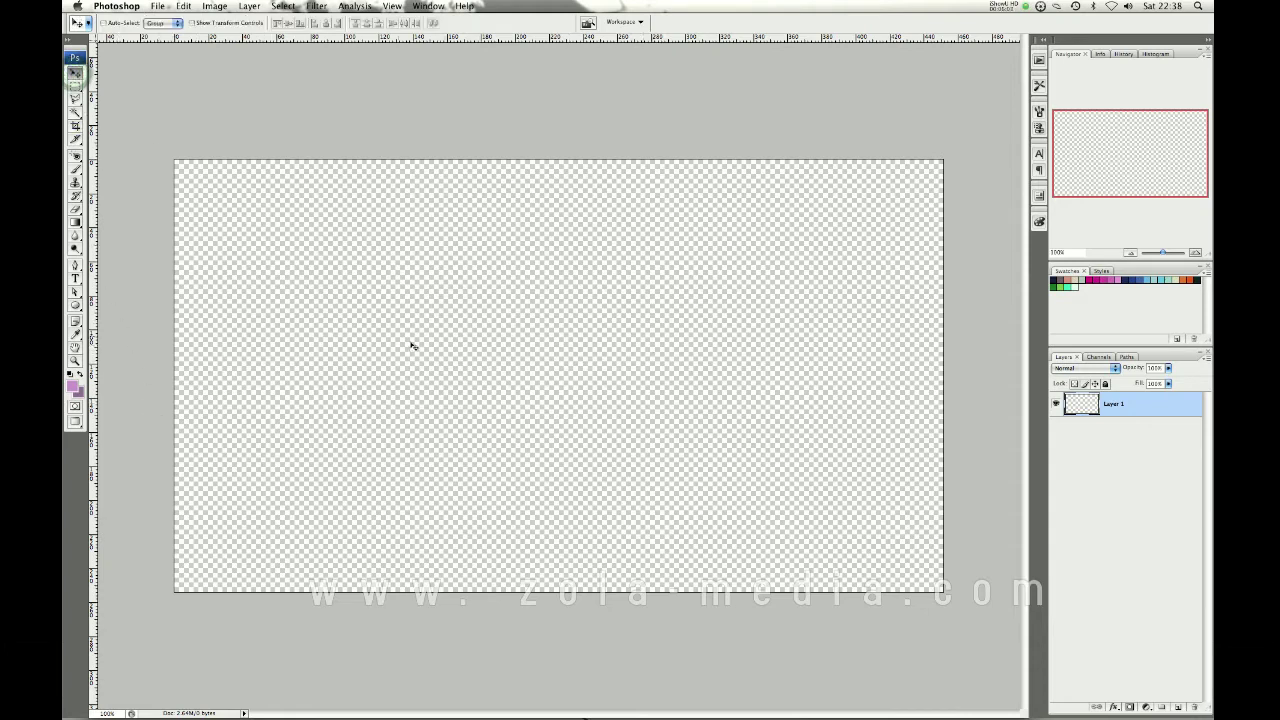
{"action": "left_click", "coordinate": [1112, 403]}
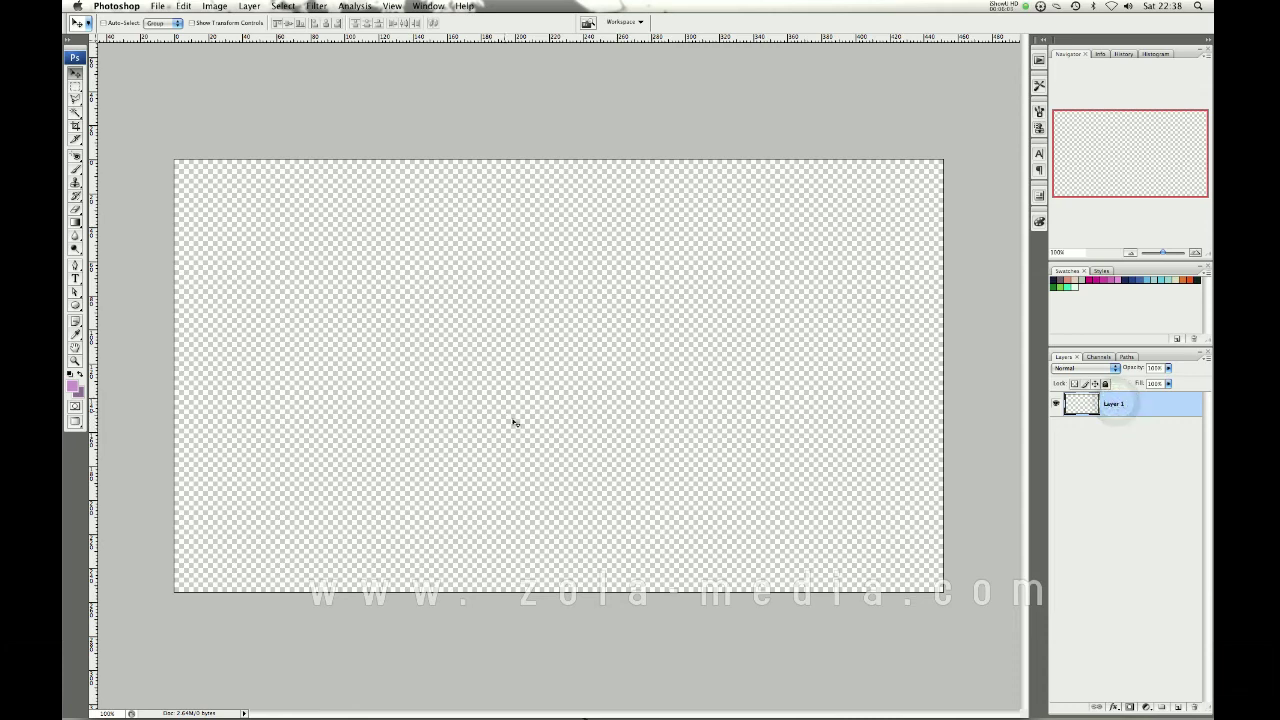
{"action": "left_click", "coordinate": [1116, 406]}
{"action": "left_click", "coordinate": [1112, 407]}
- Add three new layers, then shift-select the extra layers and delete them, leaving Layer 1
{"action": "left_click", "coordinate": [1177, 707]}
{"action": "left_click", "coordinate": [1177, 707]}
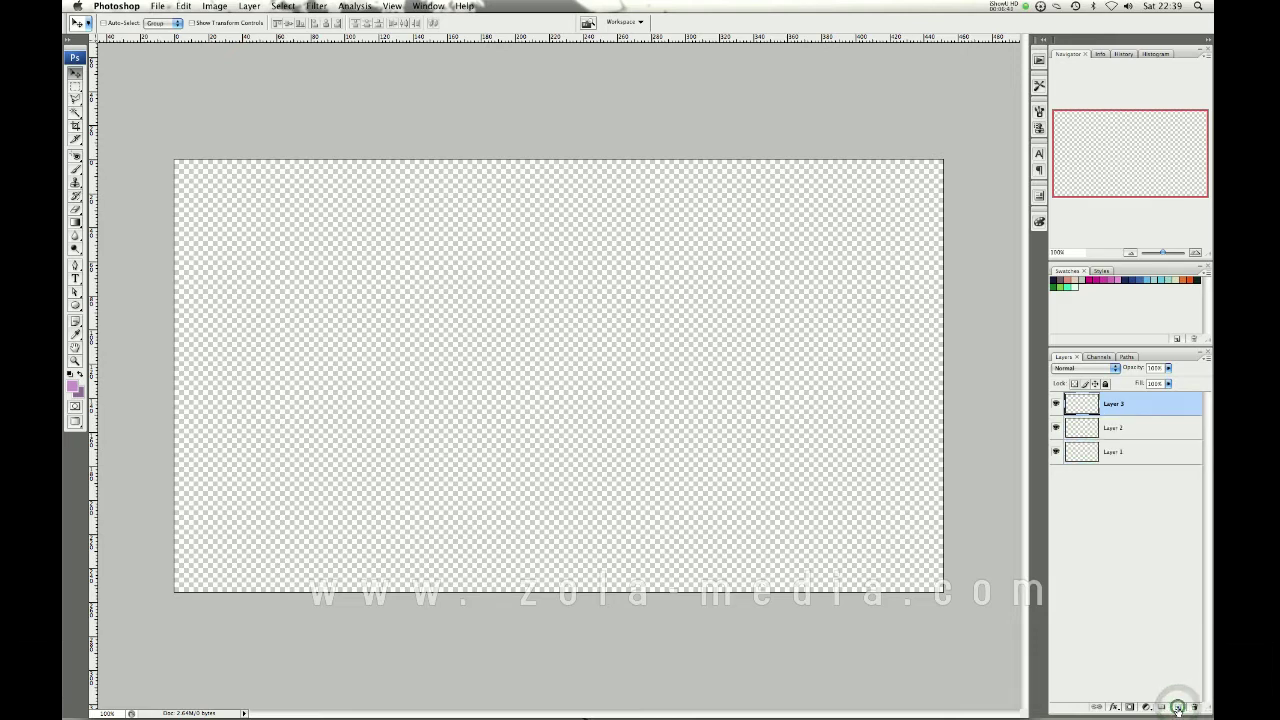
{"action": "left_click", "coordinate": [1177, 707]}
{"action": "left_click", "coordinate": [1177, 707]}
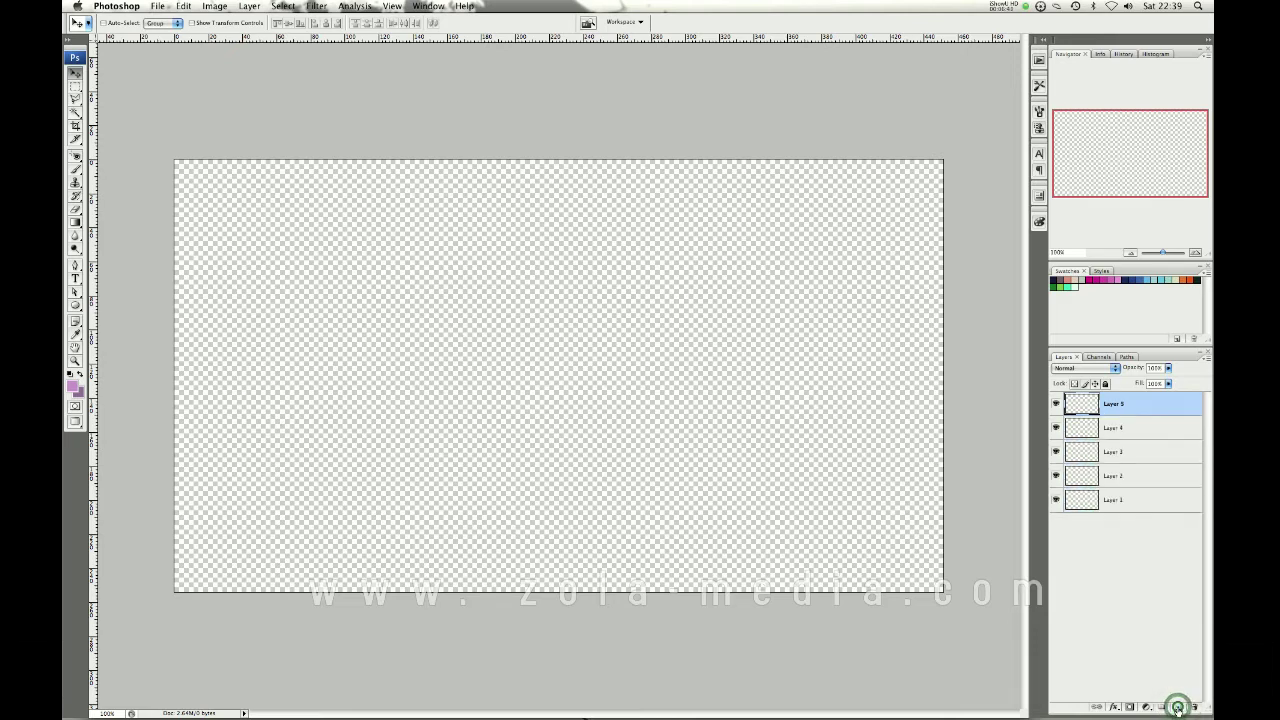
{"action": "key", "text": "shift"}
{"action": "left_click", "coordinate": [1133, 487], "text": "shift"}
{"action": "left_click_drag", "start_coordinate": [1154, 451], "coordinate": [1194, 707]}
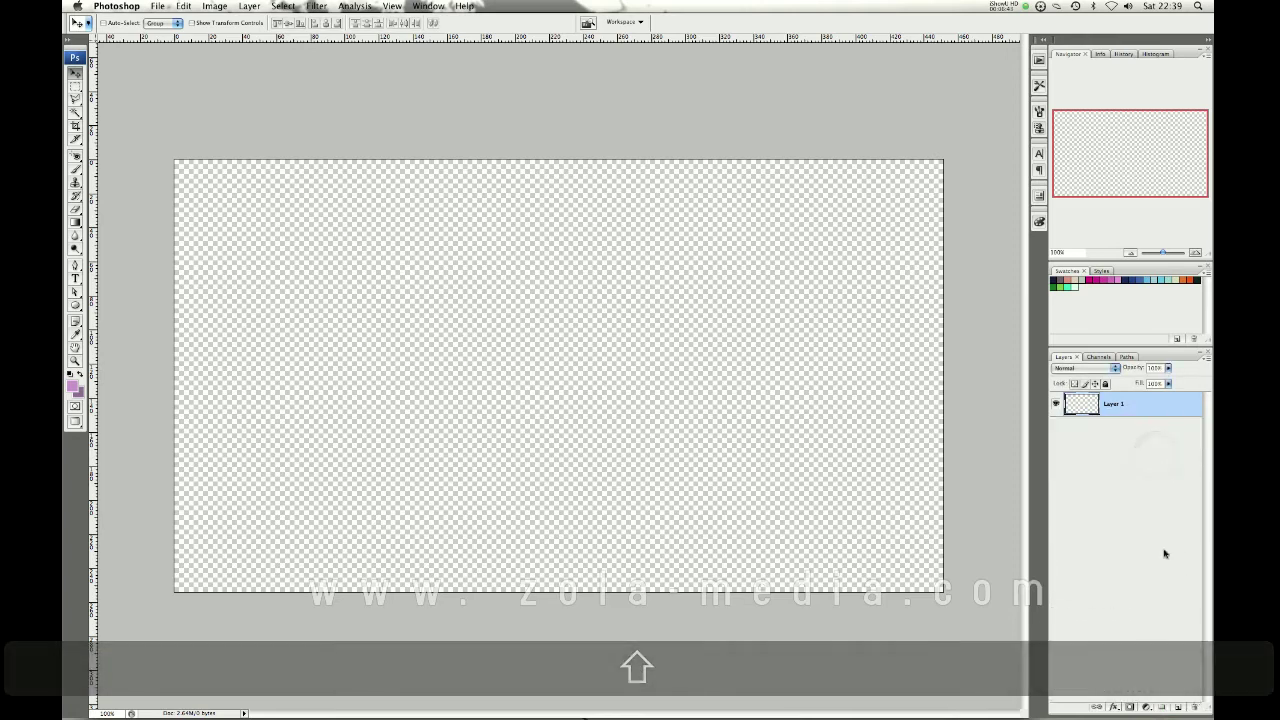
- Lock and unlock Layer 1, hide and show it again, and pick the Brush tool
{"action": "left_click", "coordinate": [1105, 384]}
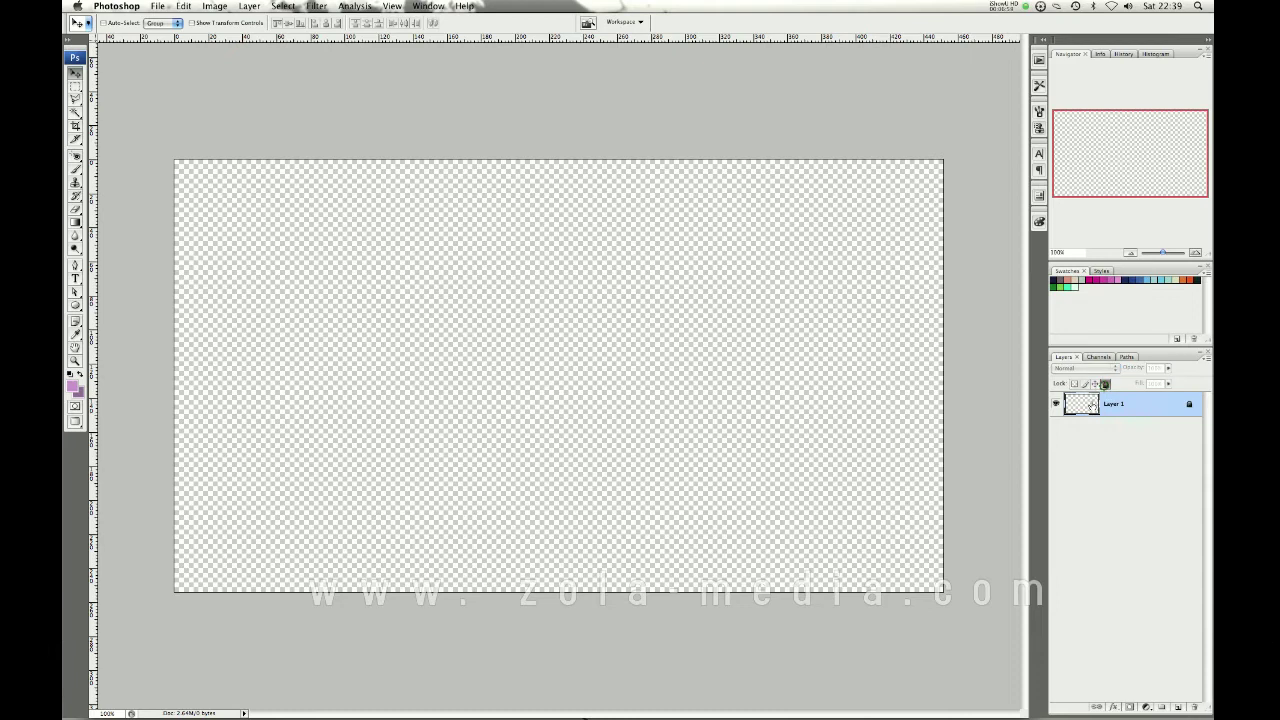
{"action": "left_click", "coordinate": [1105, 384]}
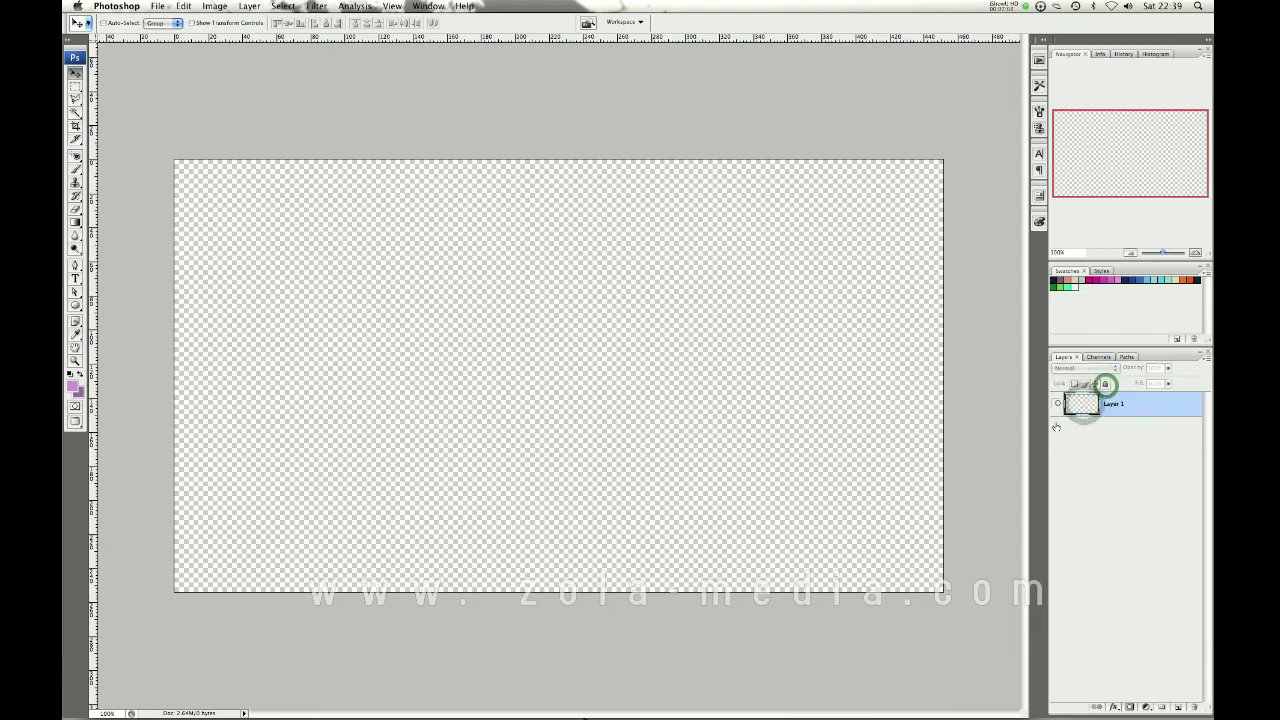
{"action": "left_click", "coordinate": [1057, 403]}
{"action": "left_click", "coordinate": [1056, 403]}
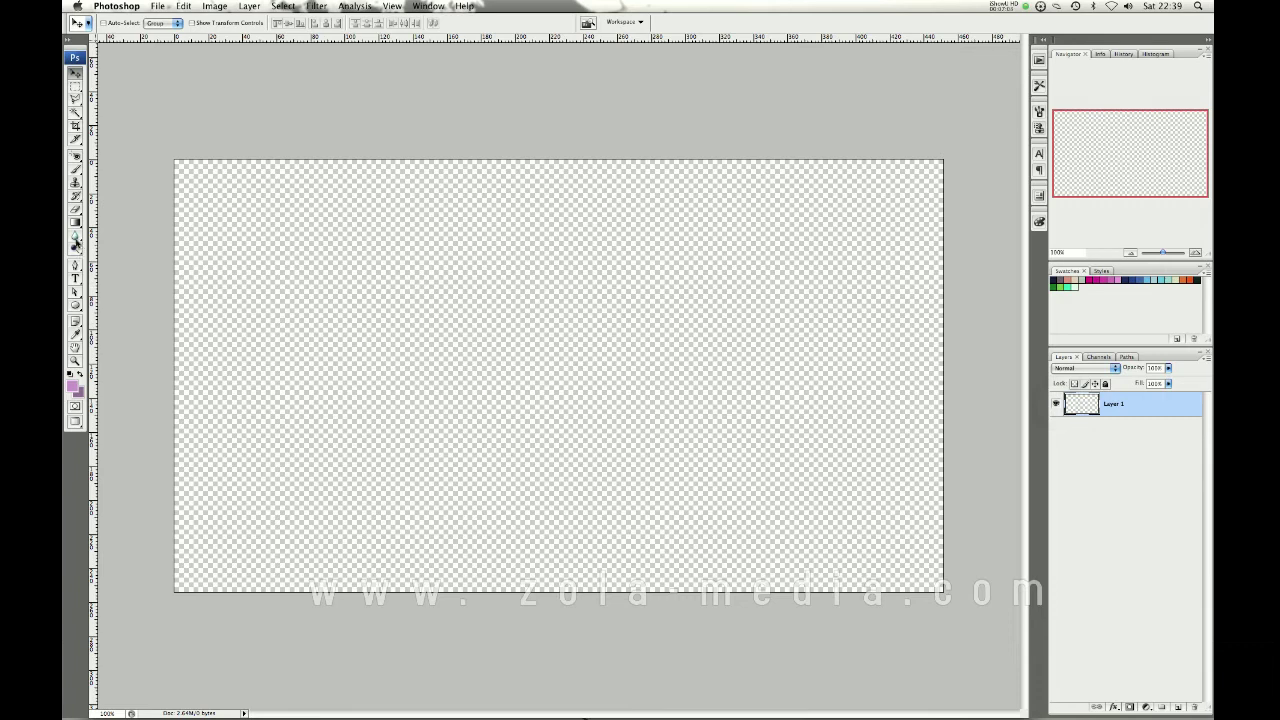
{"action": "left_click", "coordinate": [76, 172]}
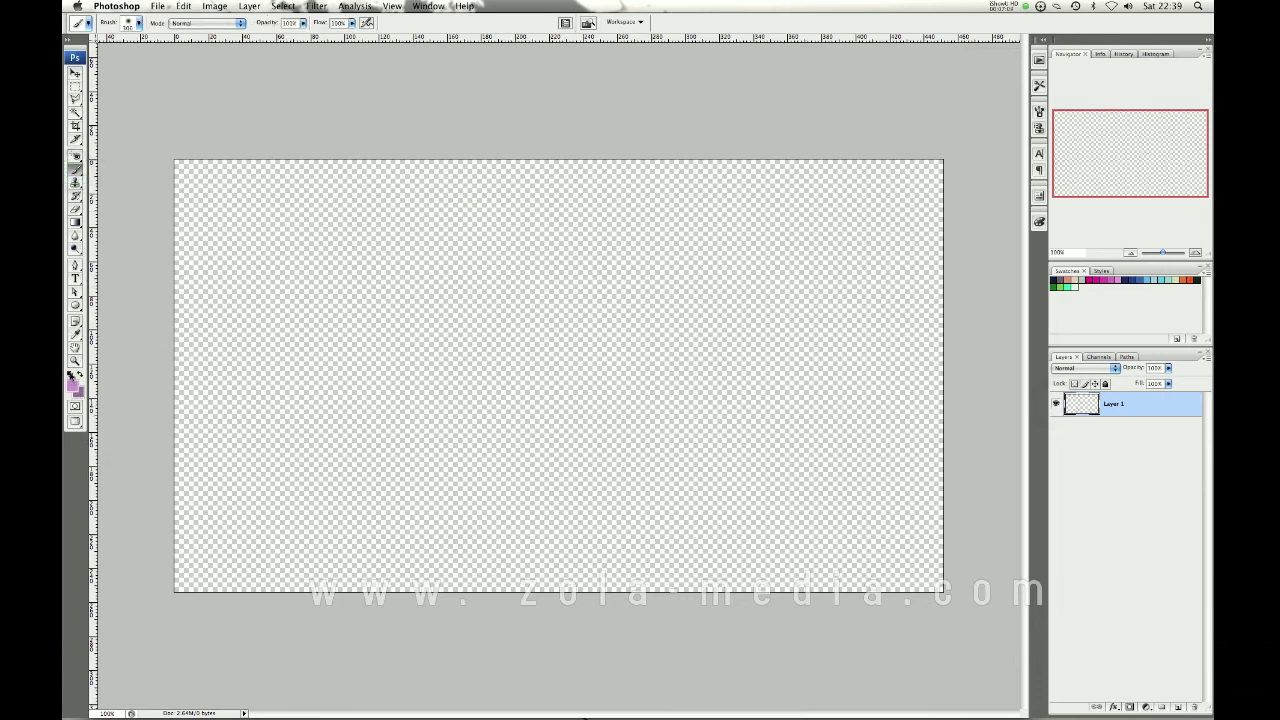
- Paint a soft black blob on Layer 1, toggle its visibility, and add a new layer above
{"action": "left_click", "coordinate": [70, 374]}
{"action": "mouse_move", "coordinate": [549, 300]}
{"action": "left_mouse_down"}
{"action": "mouse_move", "coordinate": [559, 394]}
{"action": "mouse_move", "coordinate": [575, 288]}
{"action": "mouse_move", "coordinate": [614, 422]}
{"action": "mouse_move", "coordinate": [515, 324]}
{"action": "mouse_move", "coordinate": [600, 432]}
{"action": "mouse_move", "coordinate": [509, 360]}
{"action": "mouse_move", "coordinate": [697, 391]}
{"action": "mouse_move", "coordinate": [538, 446]}
{"action": "mouse_move", "coordinate": [630, 288]}
{"action": "mouse_move", "coordinate": [547, 443]}
{"action": "mouse_move", "coordinate": [498, 299]}
{"action": "mouse_move", "coordinate": [683, 429]}
{"action": "mouse_move", "coordinate": [484, 323]}
{"action": "mouse_move", "coordinate": [660, 333]}
{"action": "mouse_move", "coordinate": [534, 415]}
{"action": "mouse_move", "coordinate": [521, 240]}
{"action": "mouse_move", "coordinate": [681, 334]}
{"action": "mouse_move", "coordinate": [579, 386]}
{"action": "mouse_move", "coordinate": [524, 348]}
{"action": "mouse_move", "coordinate": [584, 254]}
{"action": "mouse_move", "coordinate": [694, 449]}
{"action": "left_mouse_up"}
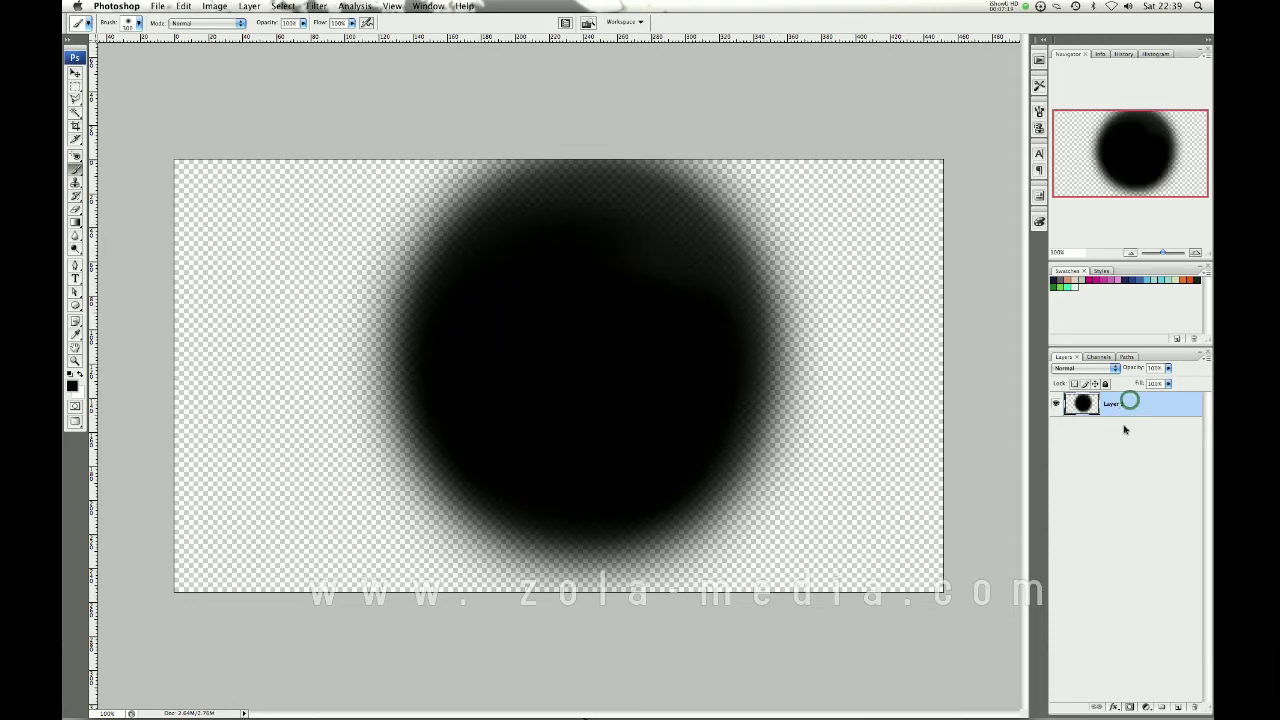
{"action": "left_click", "coordinate": [1055, 404]}
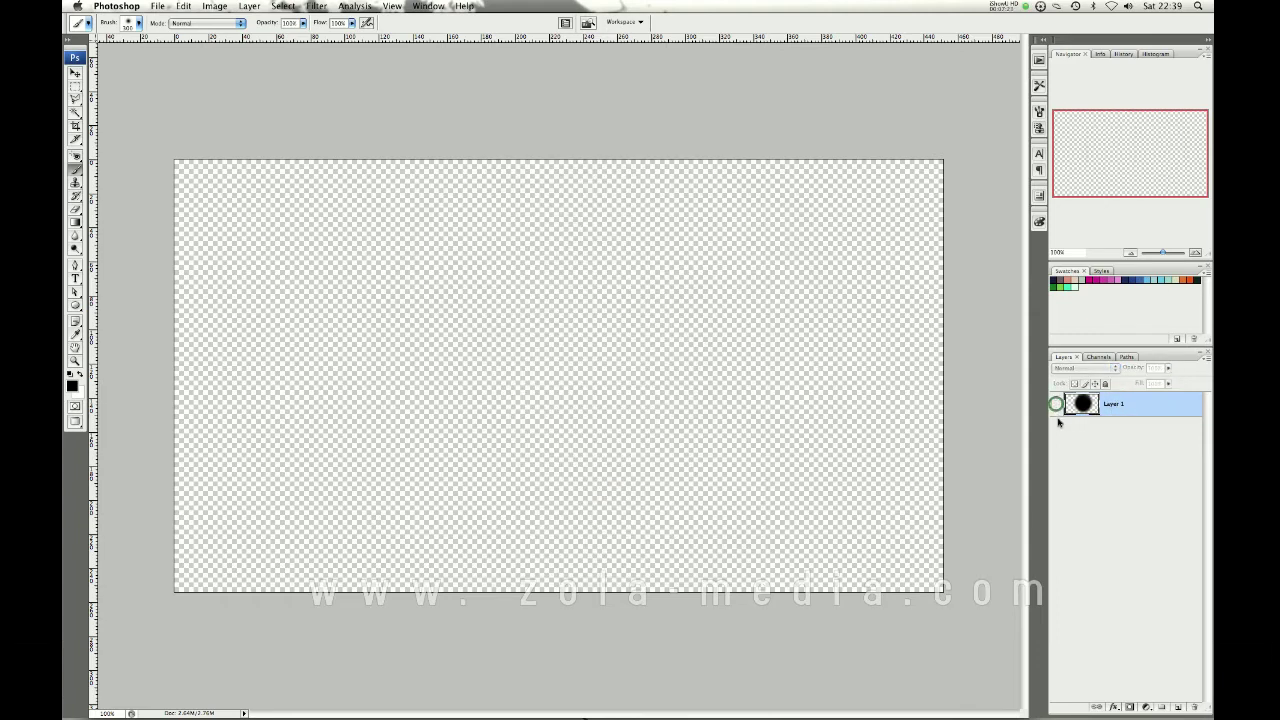
{"action": "left_click", "coordinate": [1055, 404]}
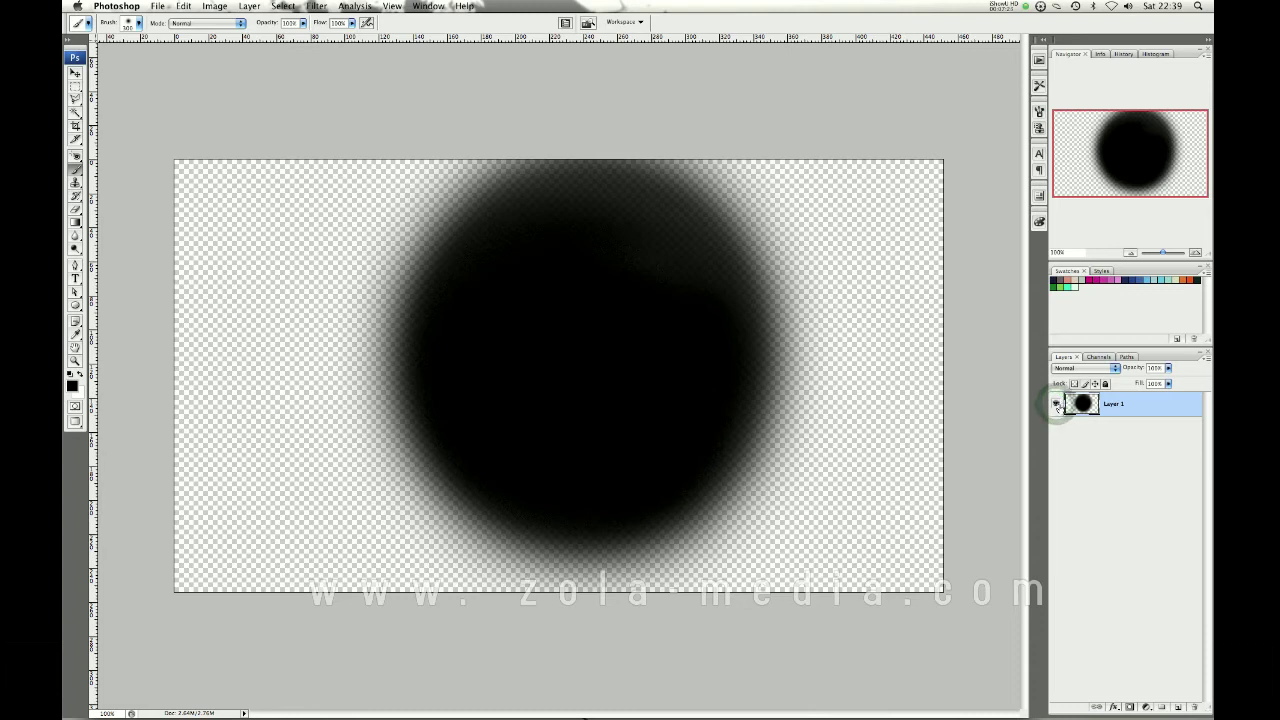
{"action": "left_click", "coordinate": [1055, 404]}
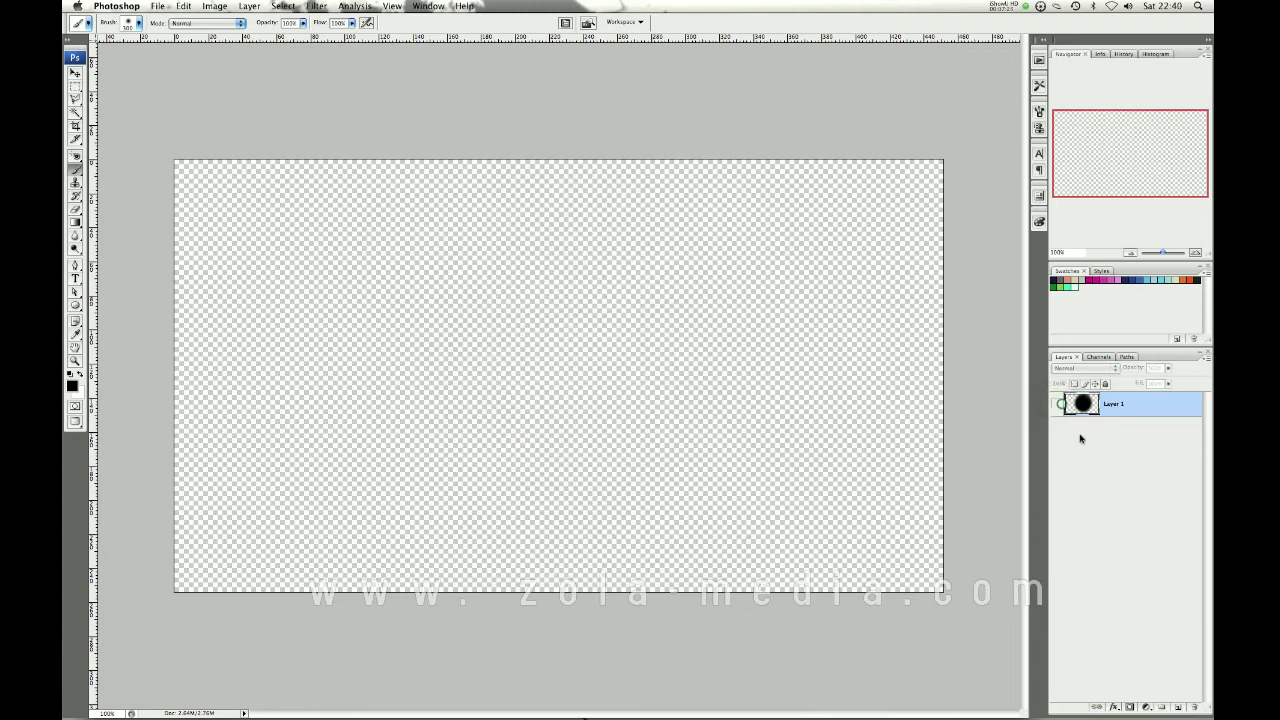
{"action": "left_click", "coordinate": [1178, 707]}
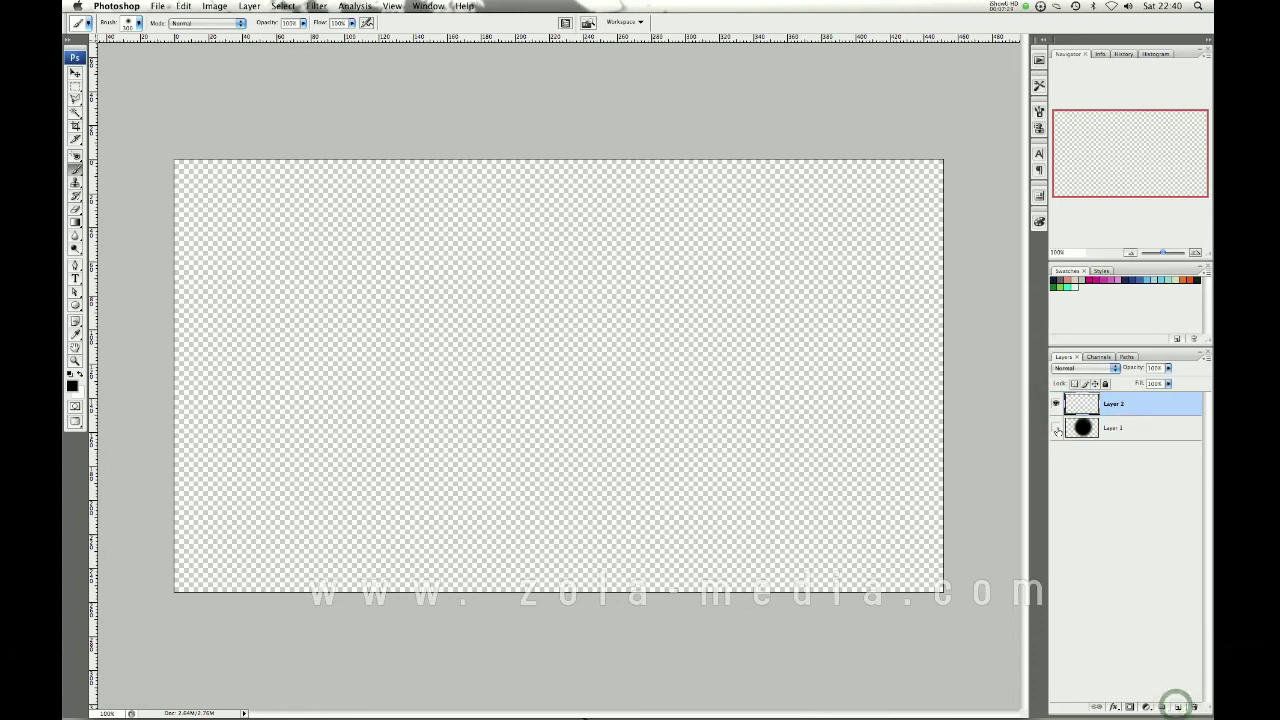
{"action": "left_click", "coordinate": [1055, 428]}
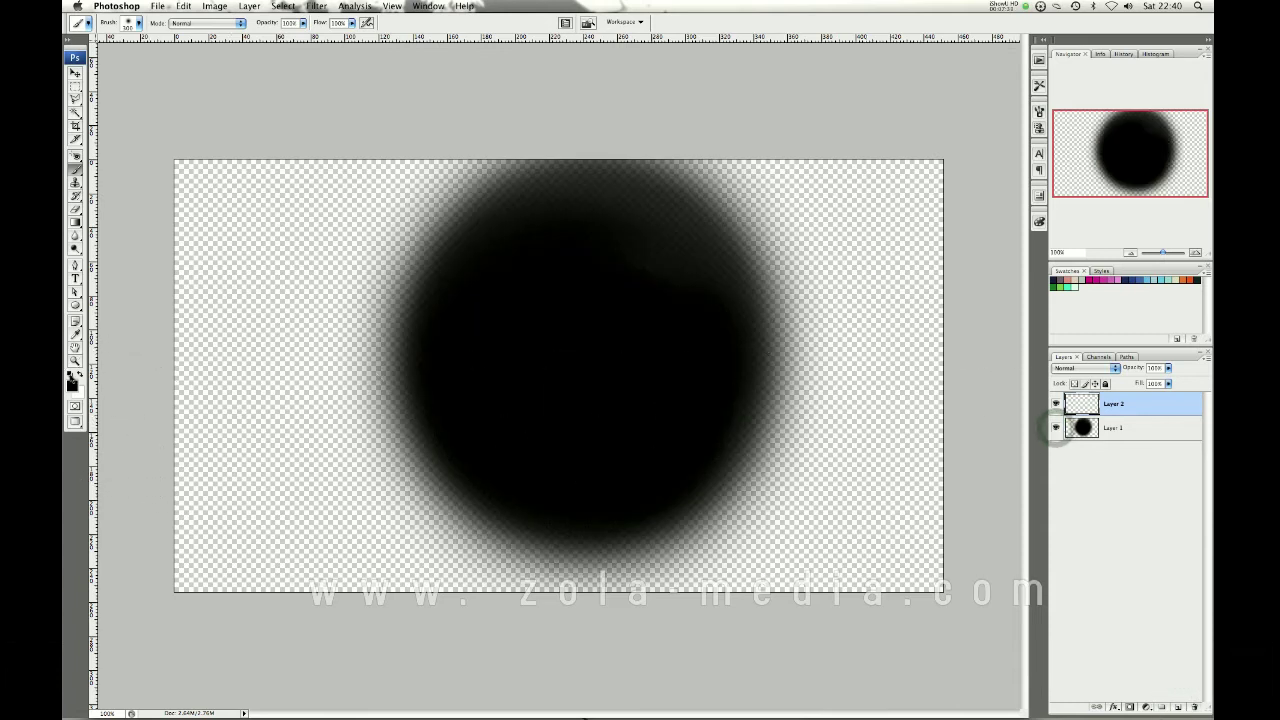
- Set the foreground to red, brush over the blob's centre, and drag Layer 1 above Layer 2
{"action": "left_click", "coordinate": [71, 387]}
{"action": "left_click", "coordinate": [416, 470]}
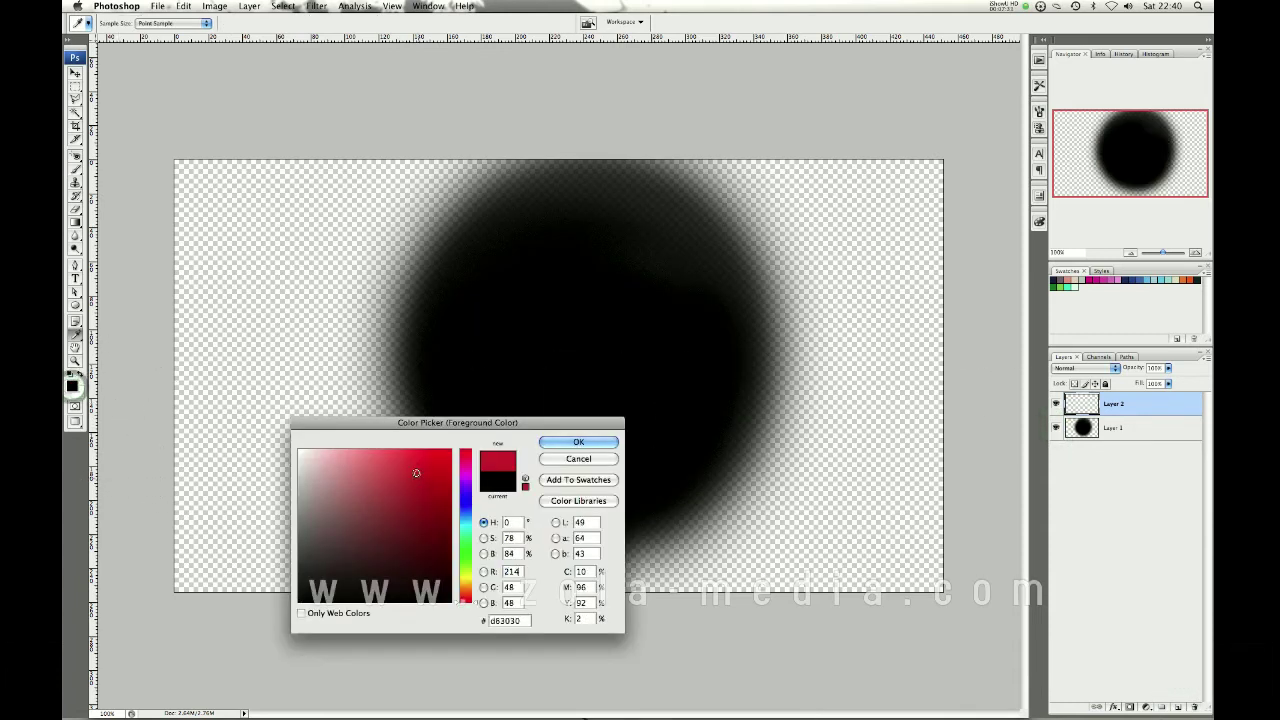
{"action": "left_click", "coordinate": [563, 443]}
{"action": "key", "text": "b"}
{"action": "mouse_move", "coordinate": [593, 325]}
{"action": "left_mouse_down"}
{"action": "mouse_move", "coordinate": [563, 357]}
{"action": "mouse_move", "coordinate": [580, 414]}
{"action": "mouse_move", "coordinate": [628, 398]}
{"action": "mouse_move", "coordinate": [623, 286]}
{"action": "mouse_move", "coordinate": [690, 400]}
{"action": "left_mouse_up"}
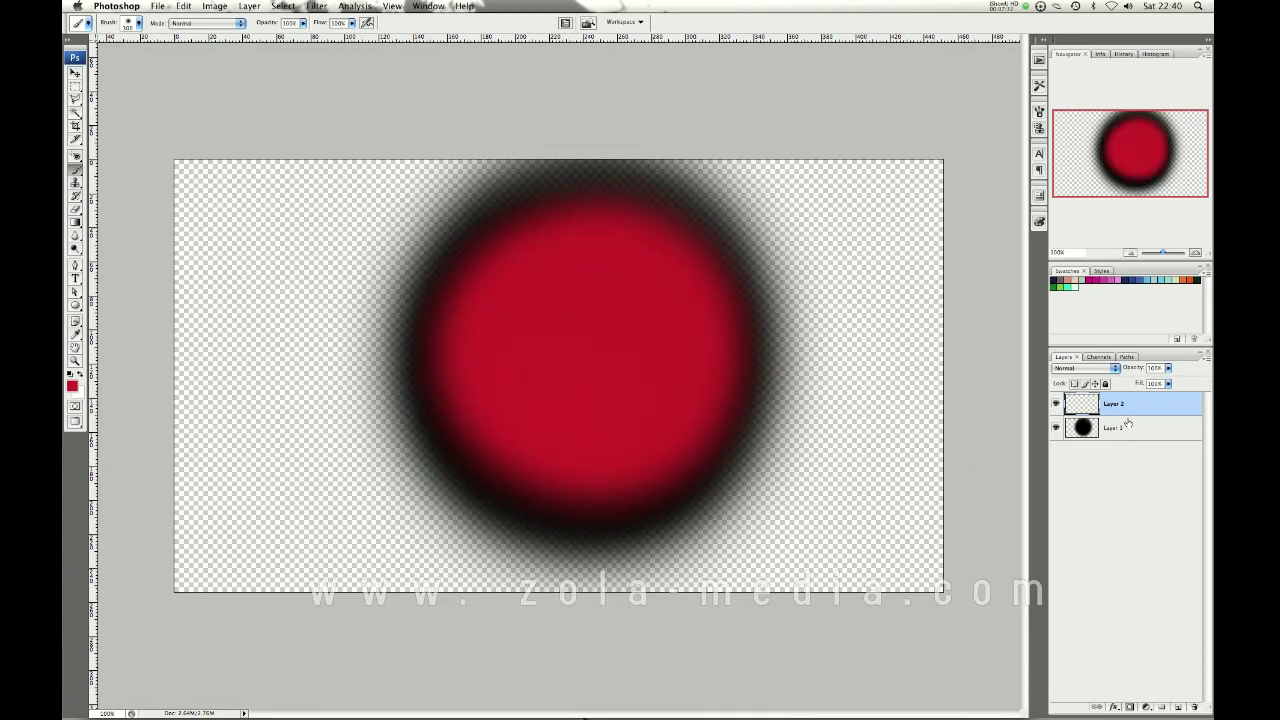
{"action": "left_click_drag", "start_coordinate": [1112, 428], "coordinate": [1128, 400]}
{"action": "left_click", "coordinate": [1167, 628]}
{"action": "left_click_drag", "start_coordinate": [1133, 408], "coordinate": [1195, 706]}
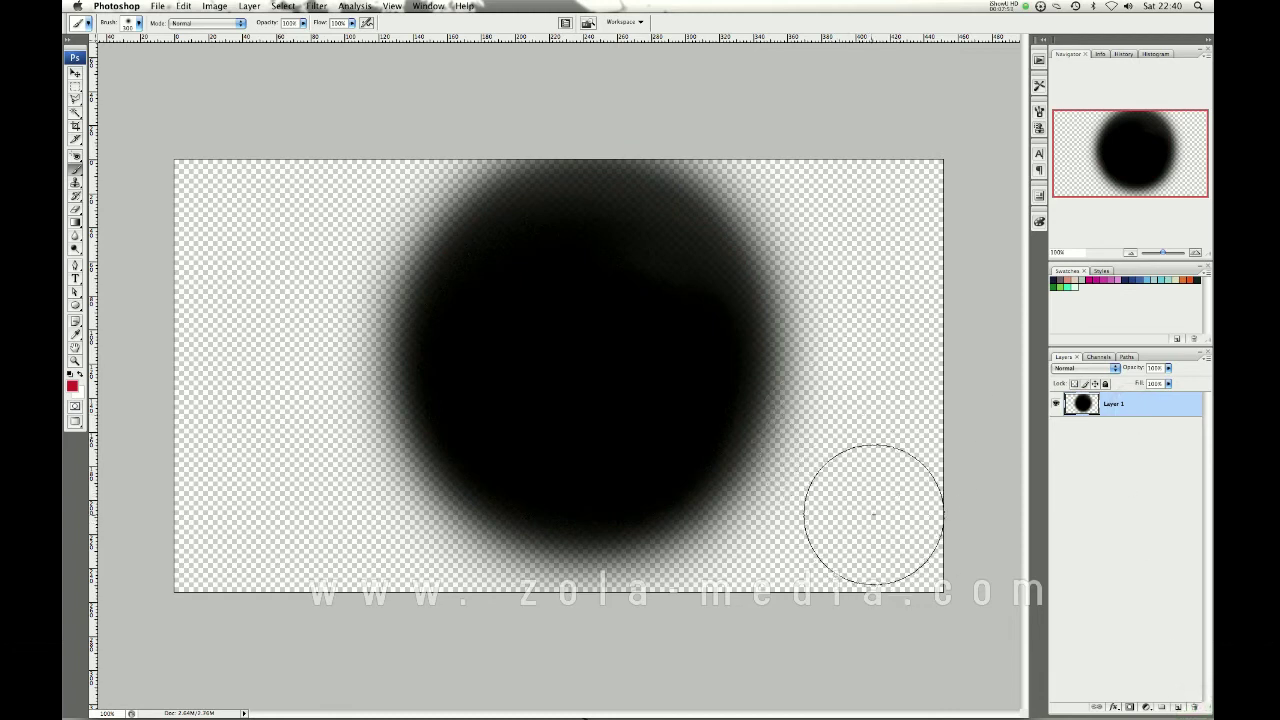
{"action": "left_click", "coordinate": [1178, 707]}
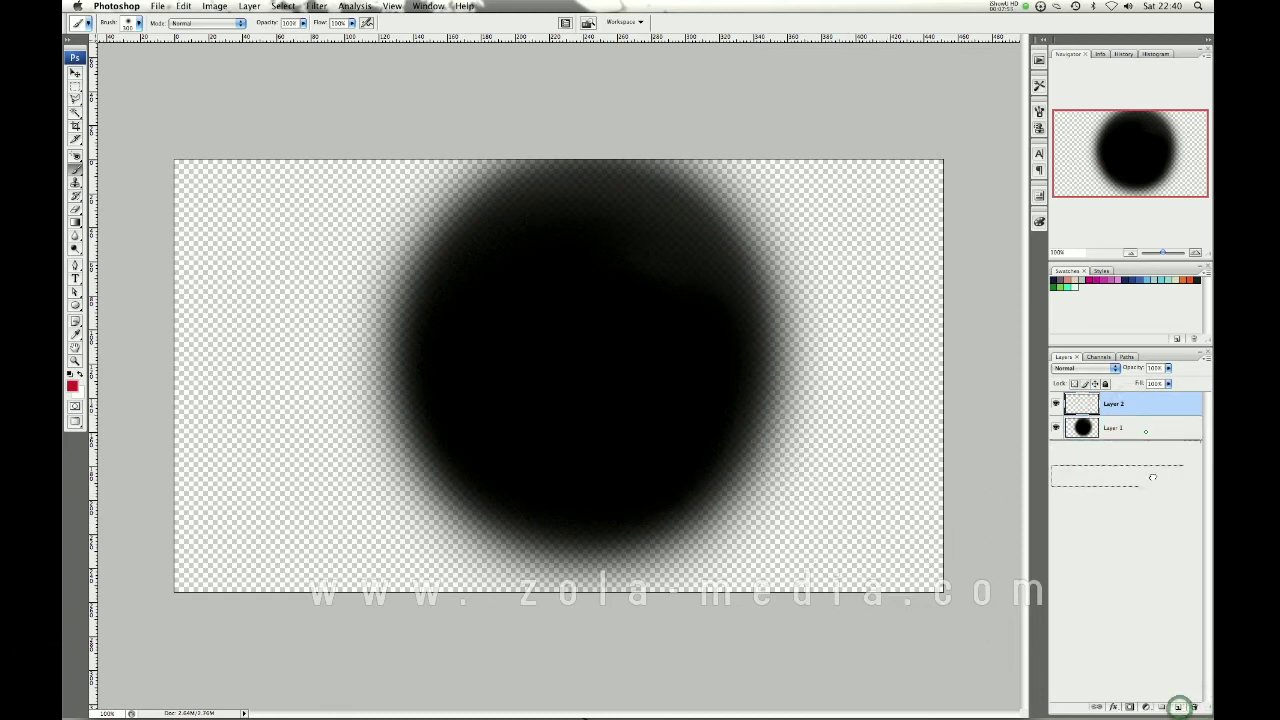
{"action": "left_click_drag", "start_coordinate": [1146, 431], "coordinate": [1192, 707]}
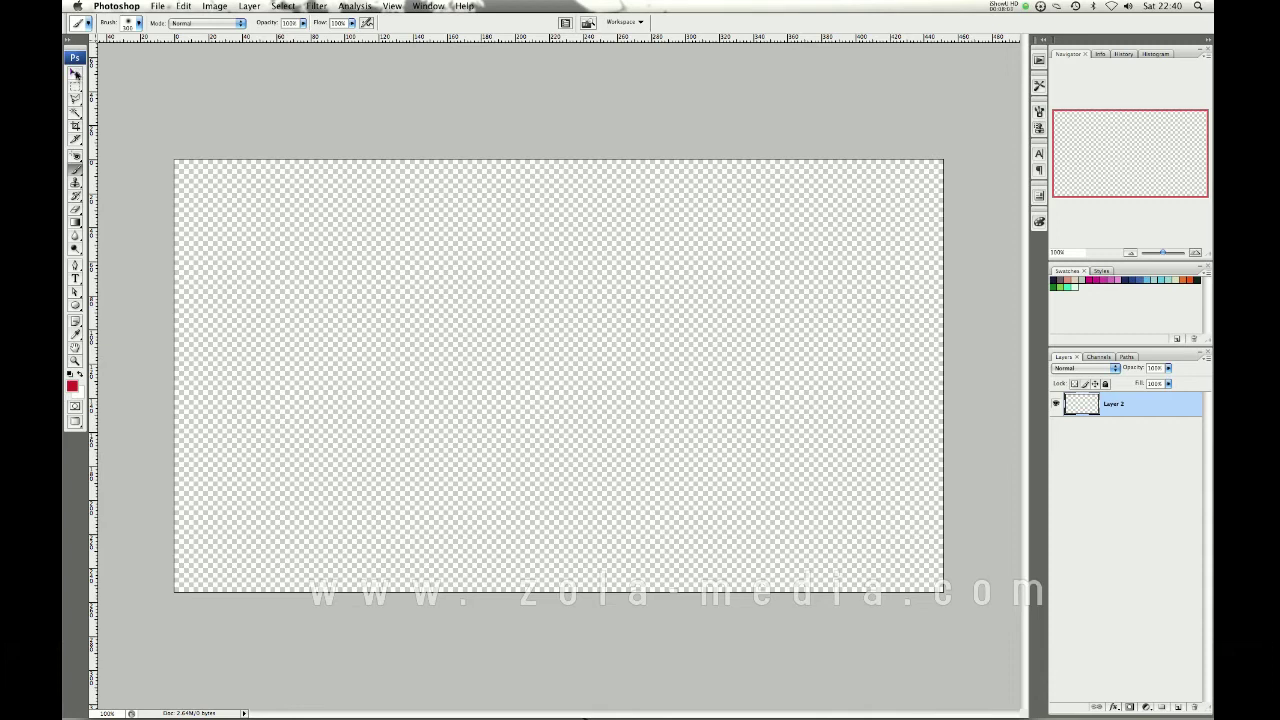
{"action": "left_click", "coordinate": [75, 74]}
{"action": "left_click", "coordinate": [75, 89]}
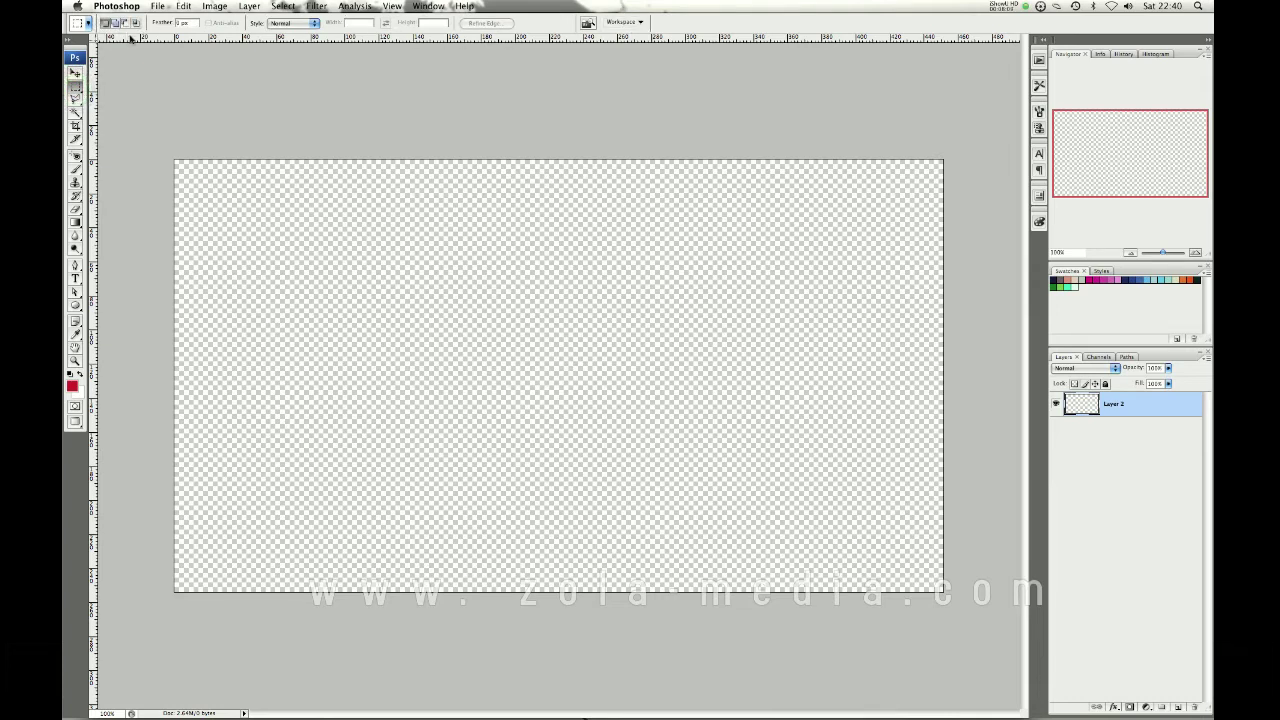
{"action": "left_click", "coordinate": [76, 102]}
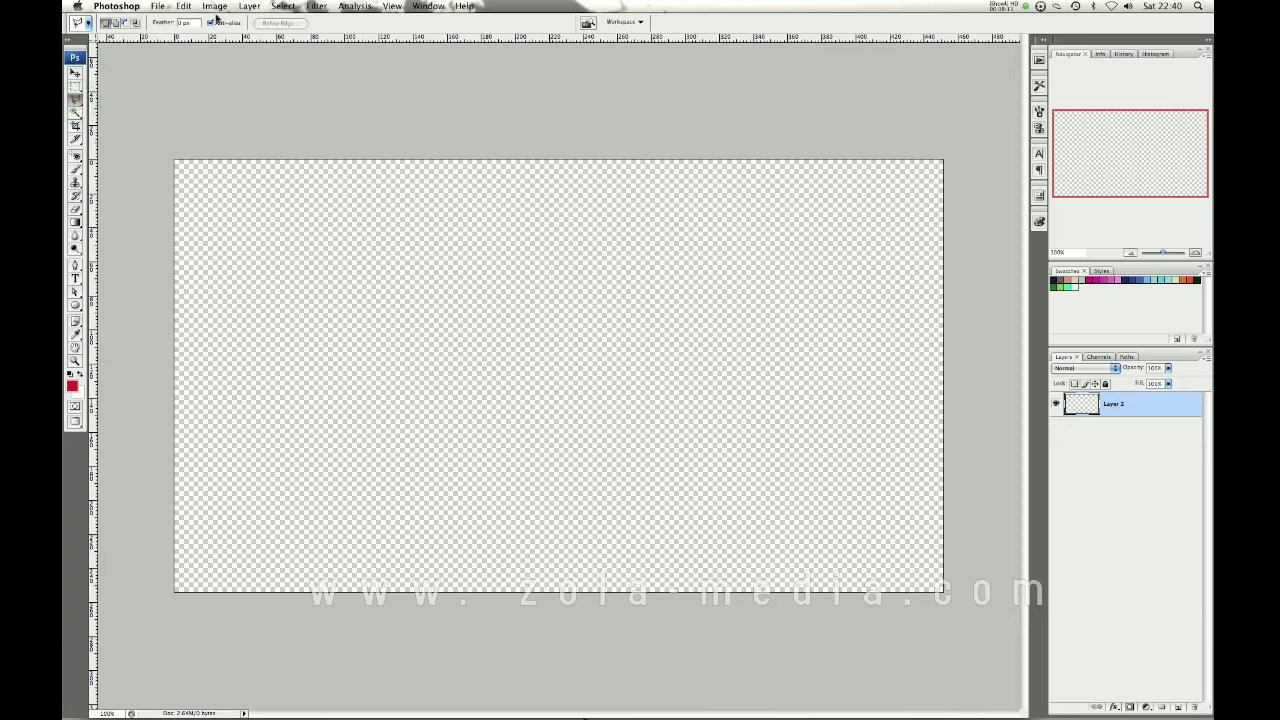
{"action": "left_click", "coordinate": [76, 175]}
{"action": "left_click", "coordinate": [76, 222]}
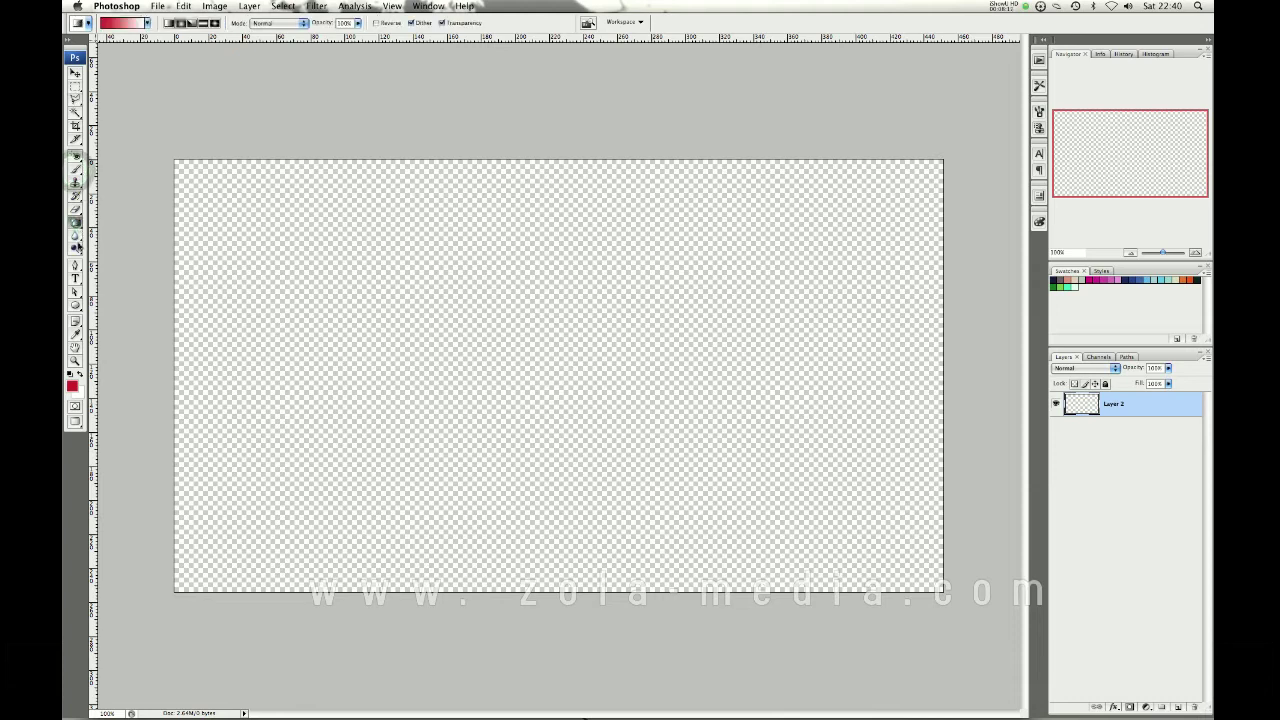
{"action": "left_click", "coordinate": [76, 235]}
{"action": "left_click", "coordinate": [76, 248]}
{"action": "left_click", "coordinate": [76, 278]}
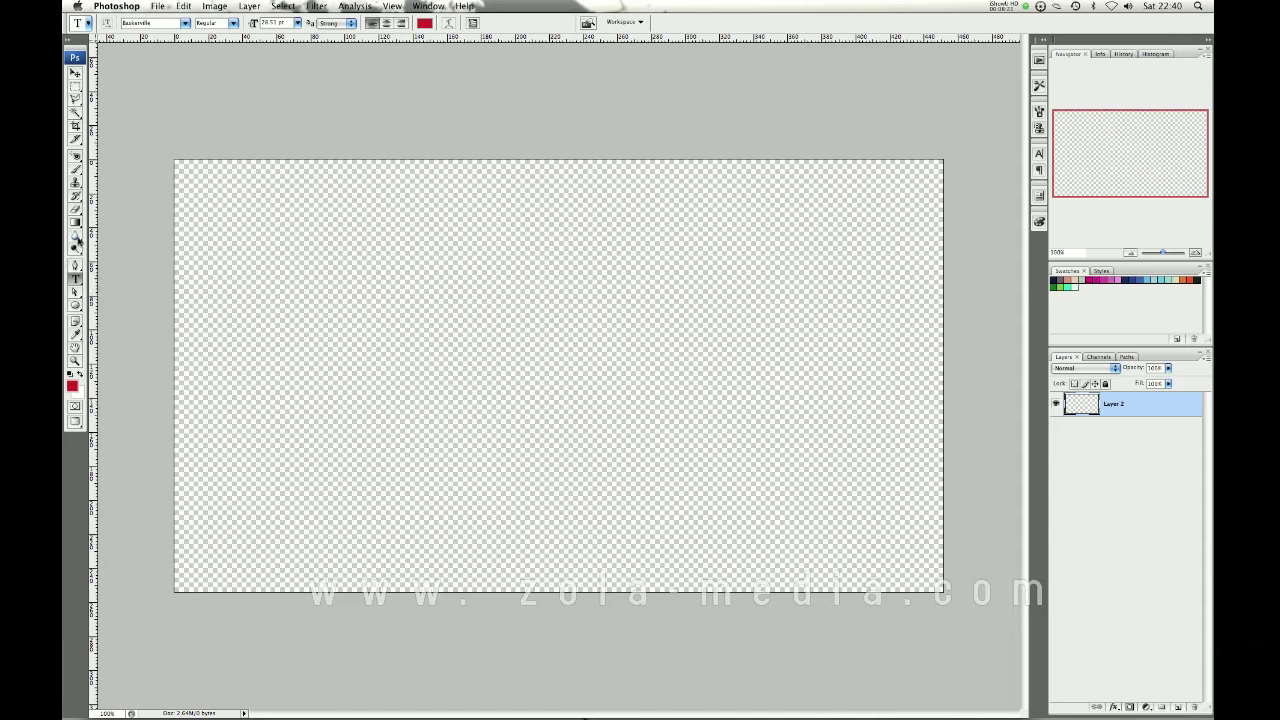
{"action": "left_click", "coordinate": [76, 248]}
{"action": "left_click", "coordinate": [76, 265]}
{"action": "left_click", "coordinate": [76, 278]}
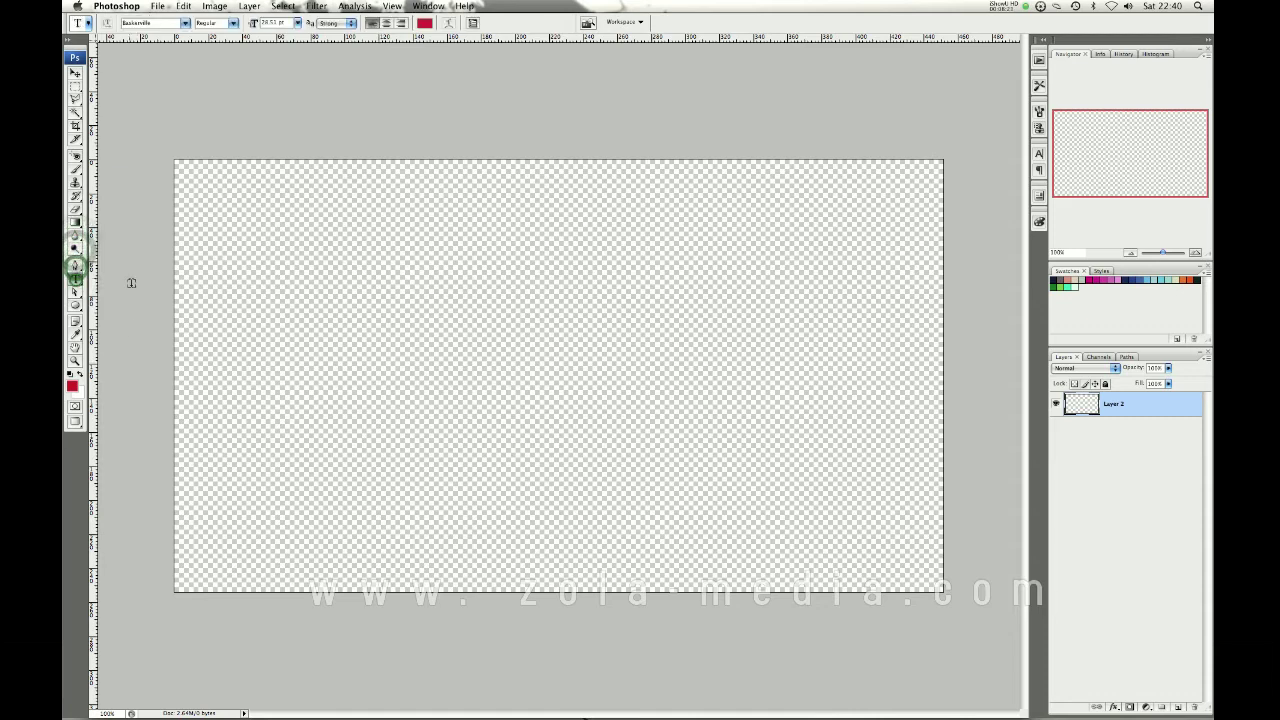
{"action": "left_click", "coordinate": [76, 72]}
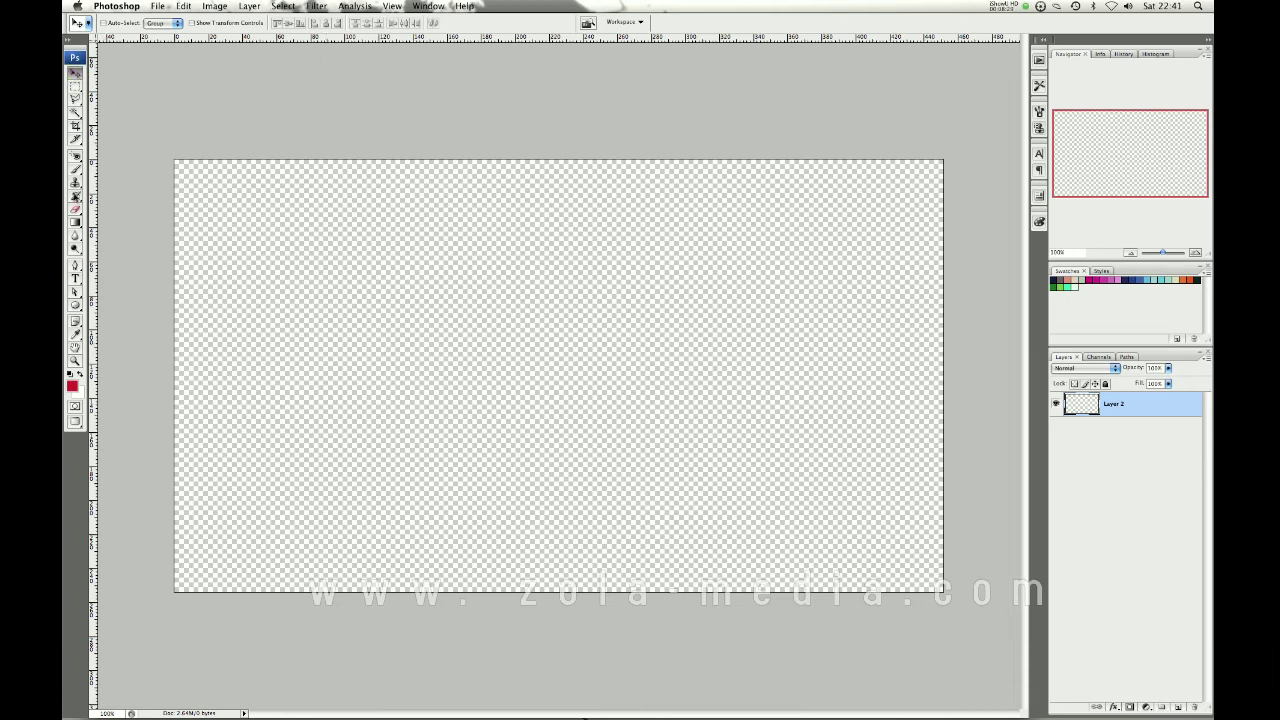
- Brush a soft red blob on Layer 2 and drag it to the canvas centre with the Move tool
{"action": "left_click", "coordinate": [75, 170]}
{"action": "mouse_move", "coordinate": [423, 298]}
{"action": "left_mouse_down"}
{"action": "mouse_move", "coordinate": [400, 363]}
{"action": "mouse_move", "coordinate": [412, 352]}
{"action": "left_mouse_up"}
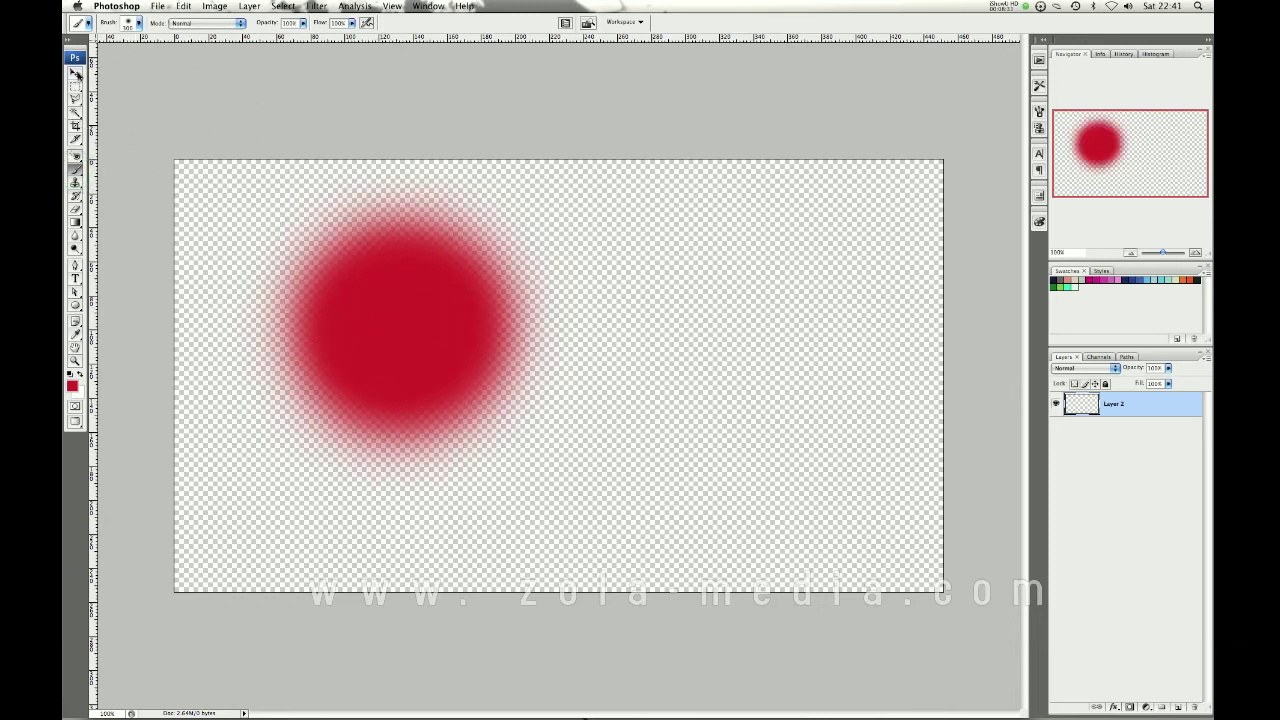
{"action": "left_click", "coordinate": [75, 73]}
{"action": "left_click_drag", "start_coordinate": [378, 301], "coordinate": [520, 353]}
{"action": "left_click_drag", "start_coordinate": [565, 467], "coordinate": [530, 252]}
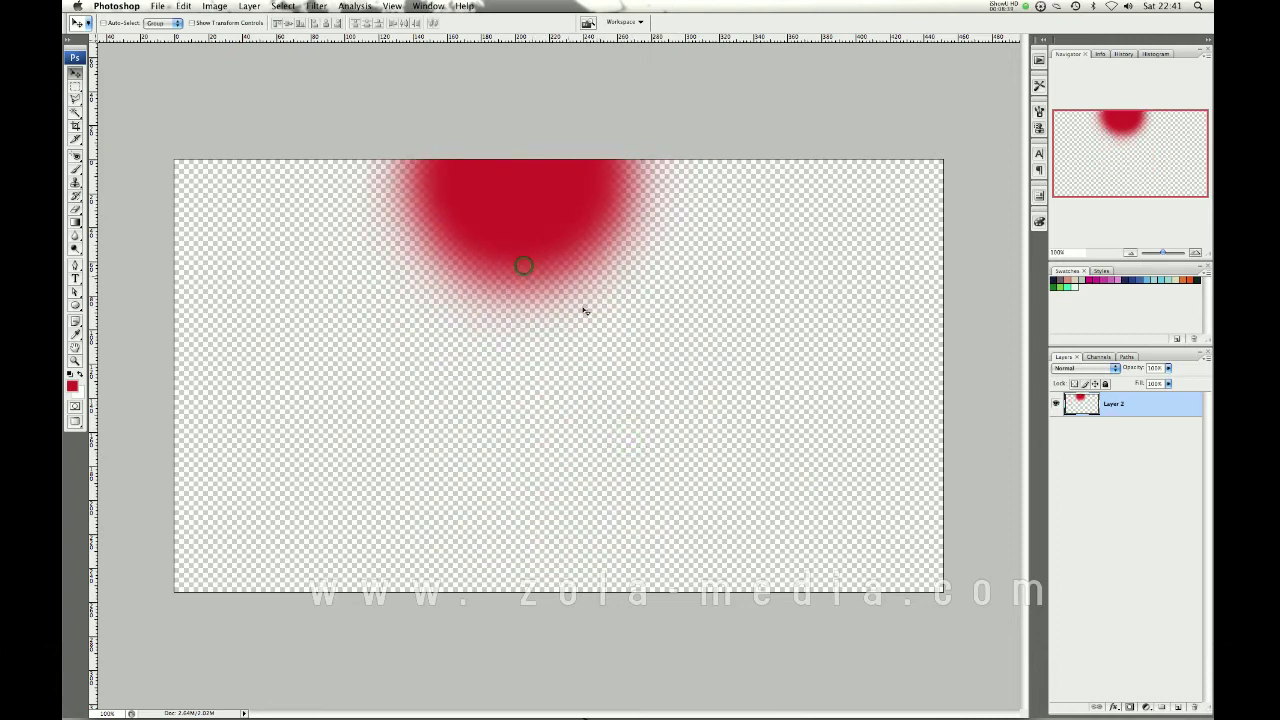
{"action": "left_click_drag", "start_coordinate": [583, 392], "coordinate": [615, 577]}
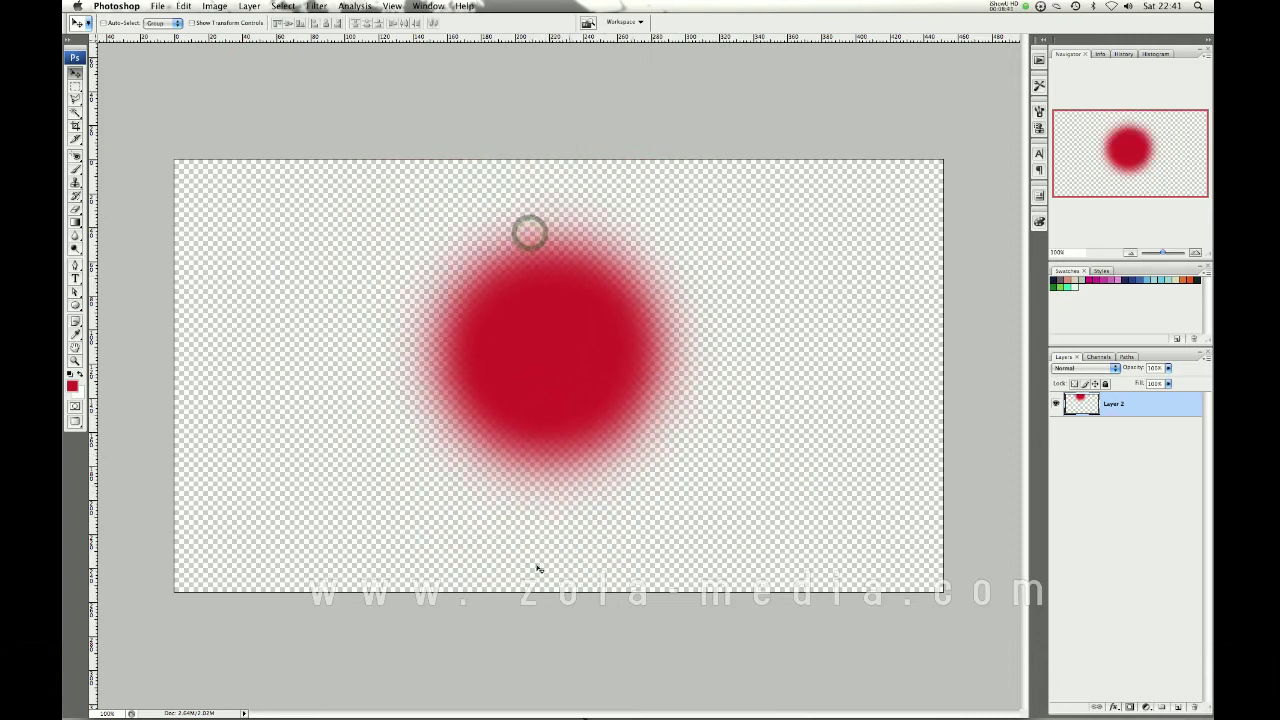
{"action": "left_click", "coordinate": [75, 87]}
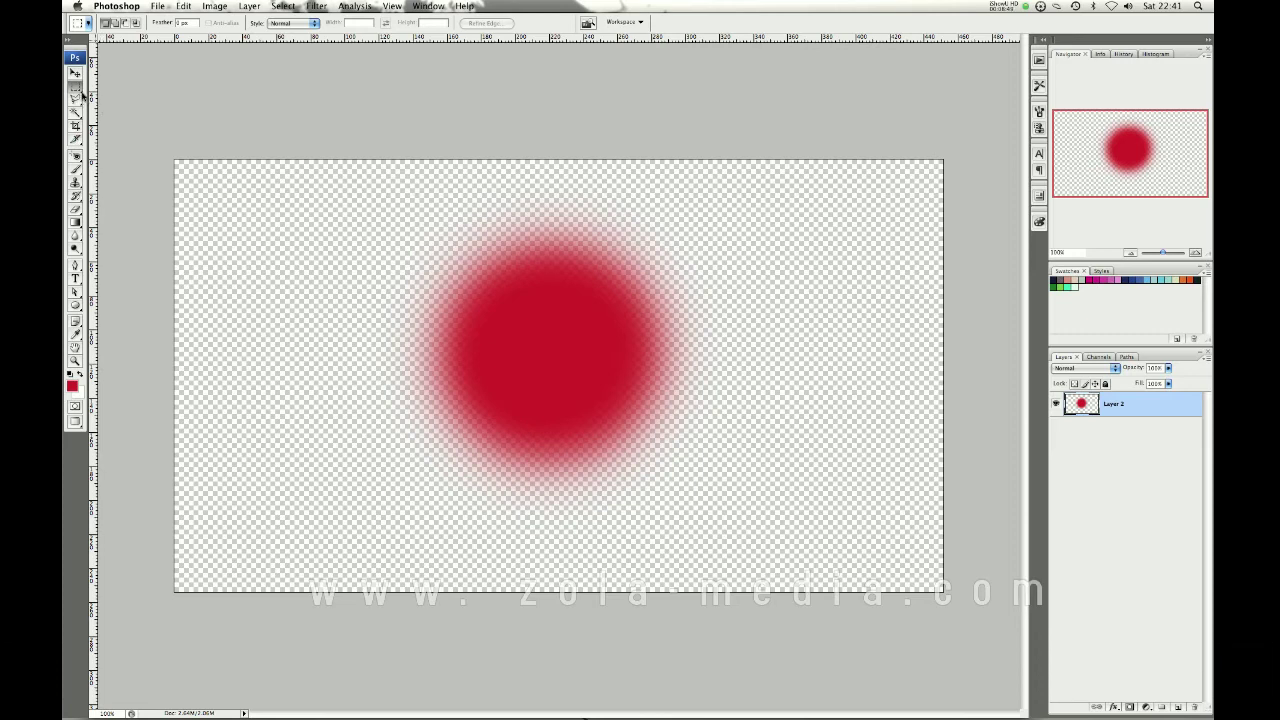
- Draw a rectangular selection over the red circle's right half
{"action": "left_click", "coordinate": [76, 90]}
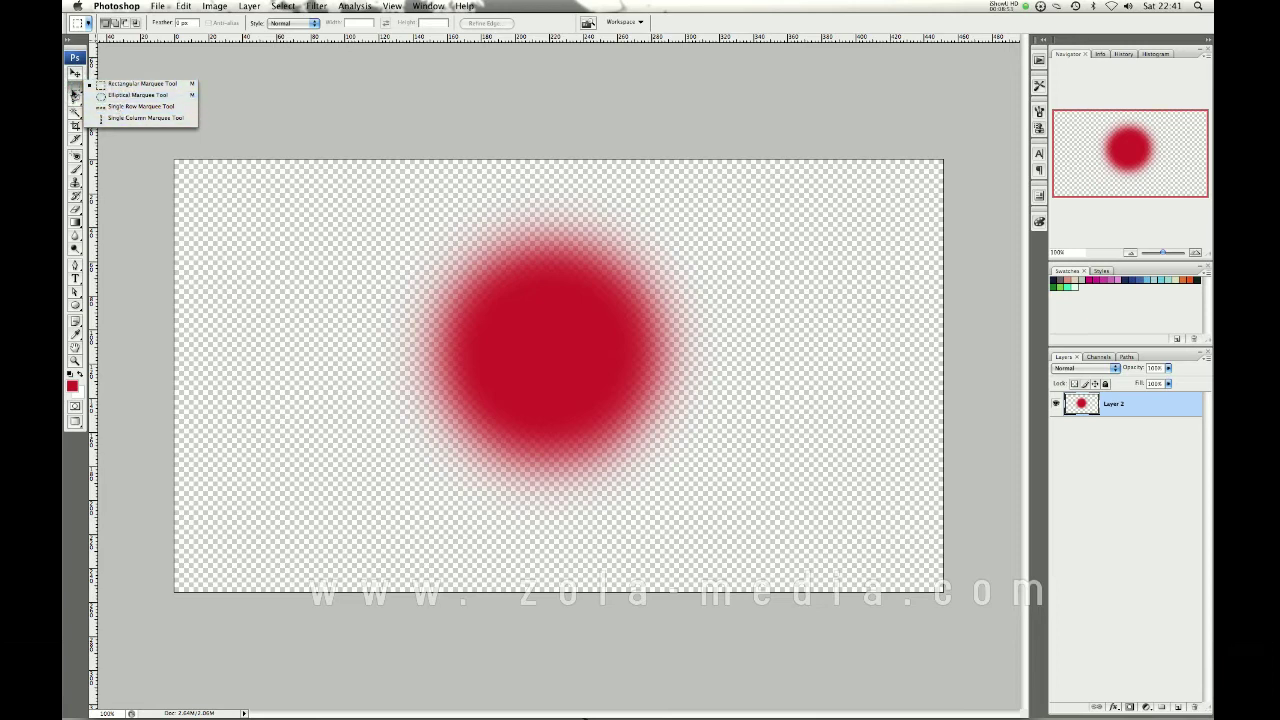
{"action": "left_click", "coordinate": [76, 89]}
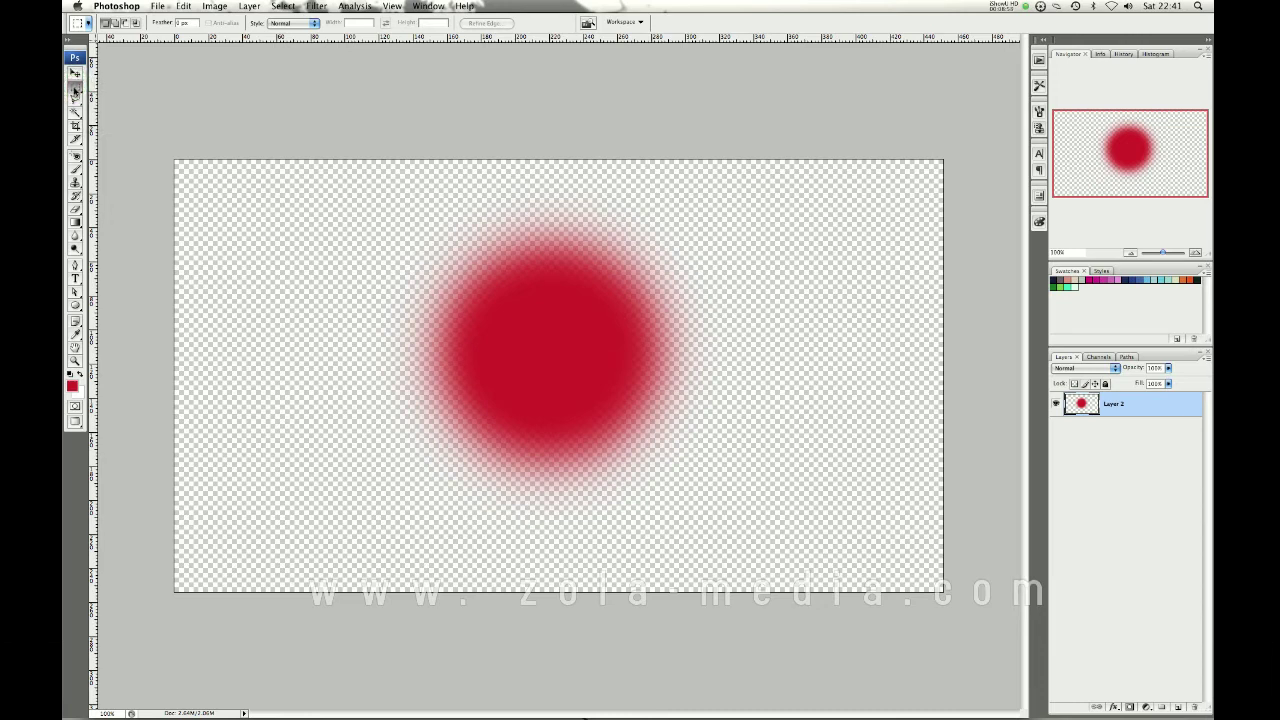
{"action": "left_click_drag", "start_coordinate": [320, 191], "coordinate": [768, 497]}
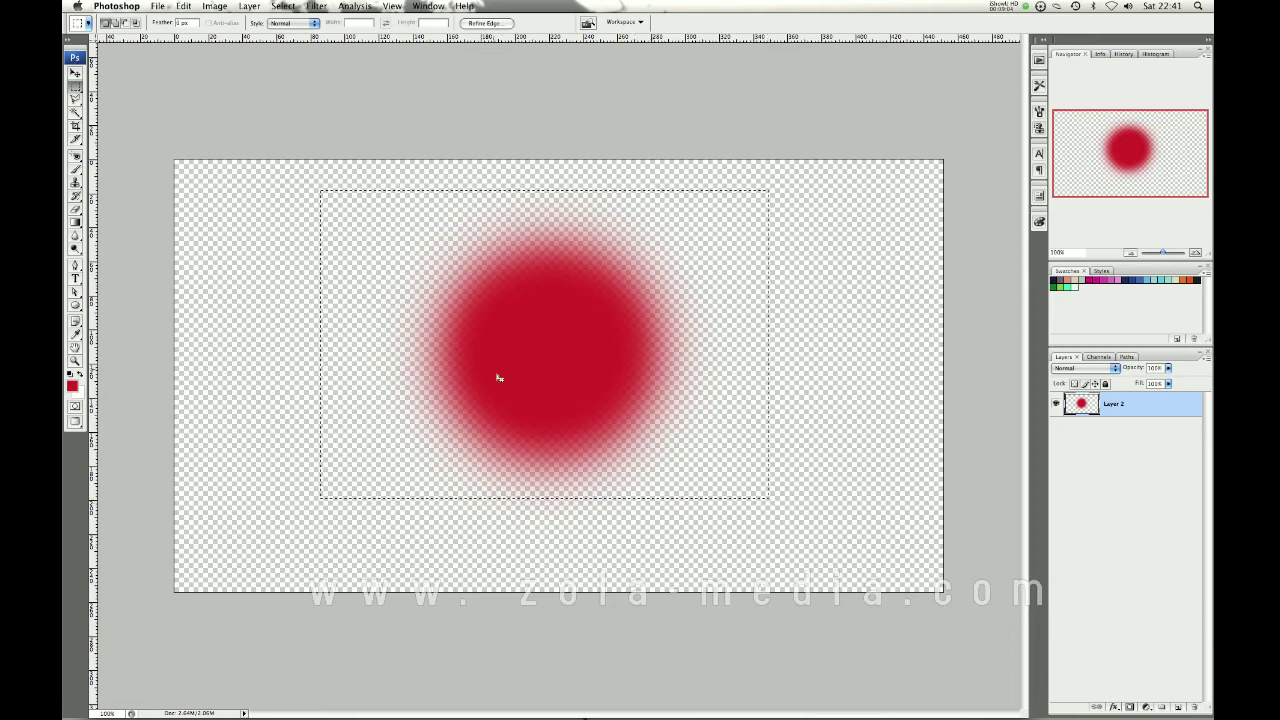
{"action": "left_click_drag", "start_coordinate": [492, 373], "coordinate": [860, 406]}
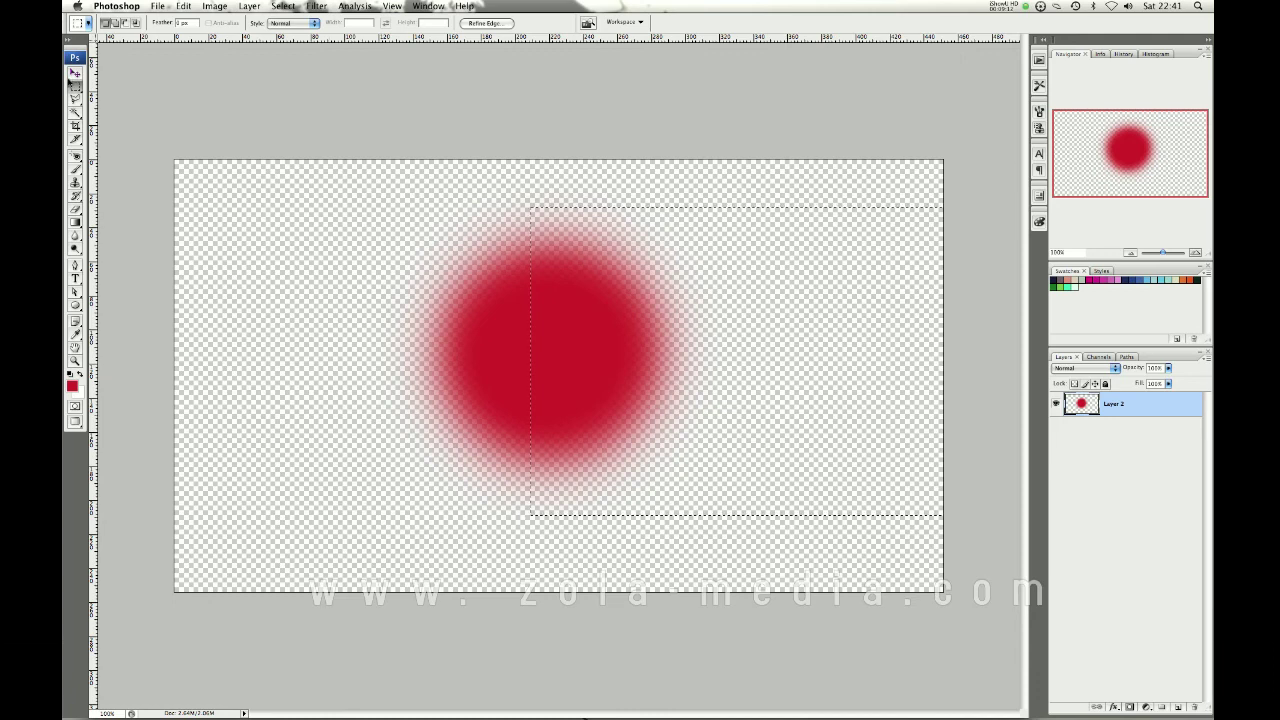
- Shift the selected right half to the right, opening a transparent vertical gap
{"action": "key", "text": "v"}
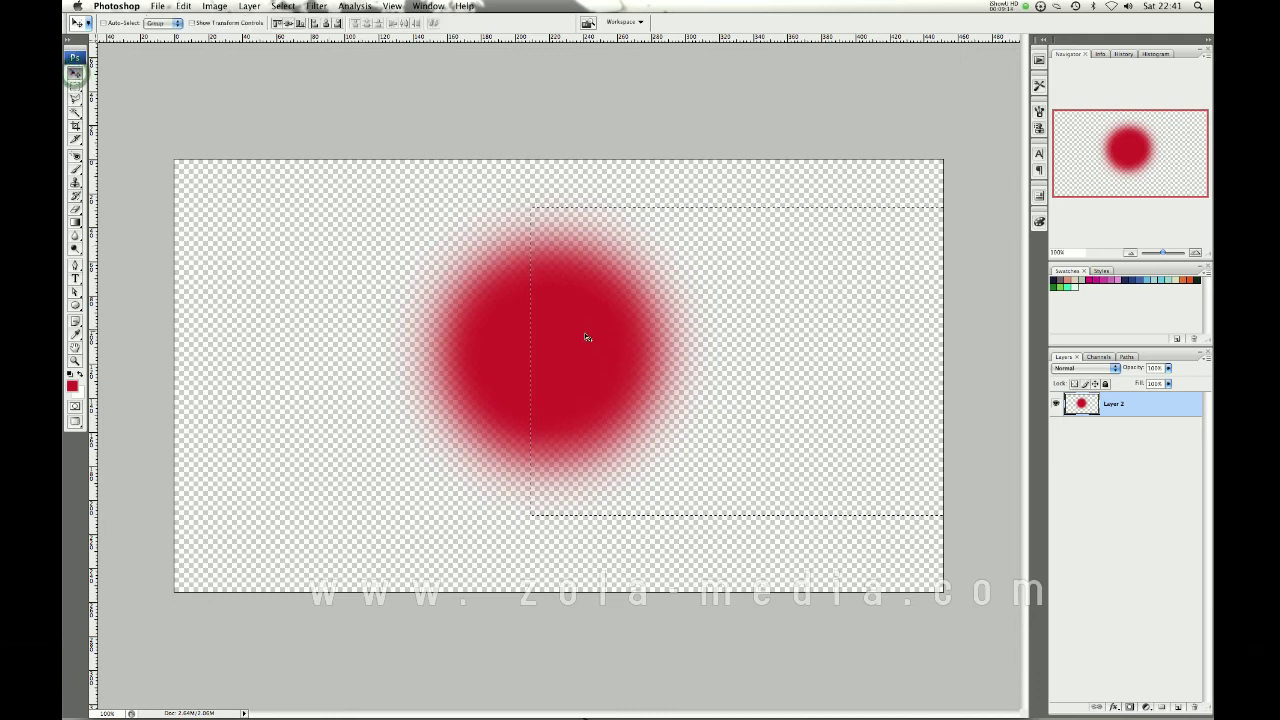
{"action": "left_click_drag", "start_coordinate": [585, 333], "coordinate": [624, 333]}
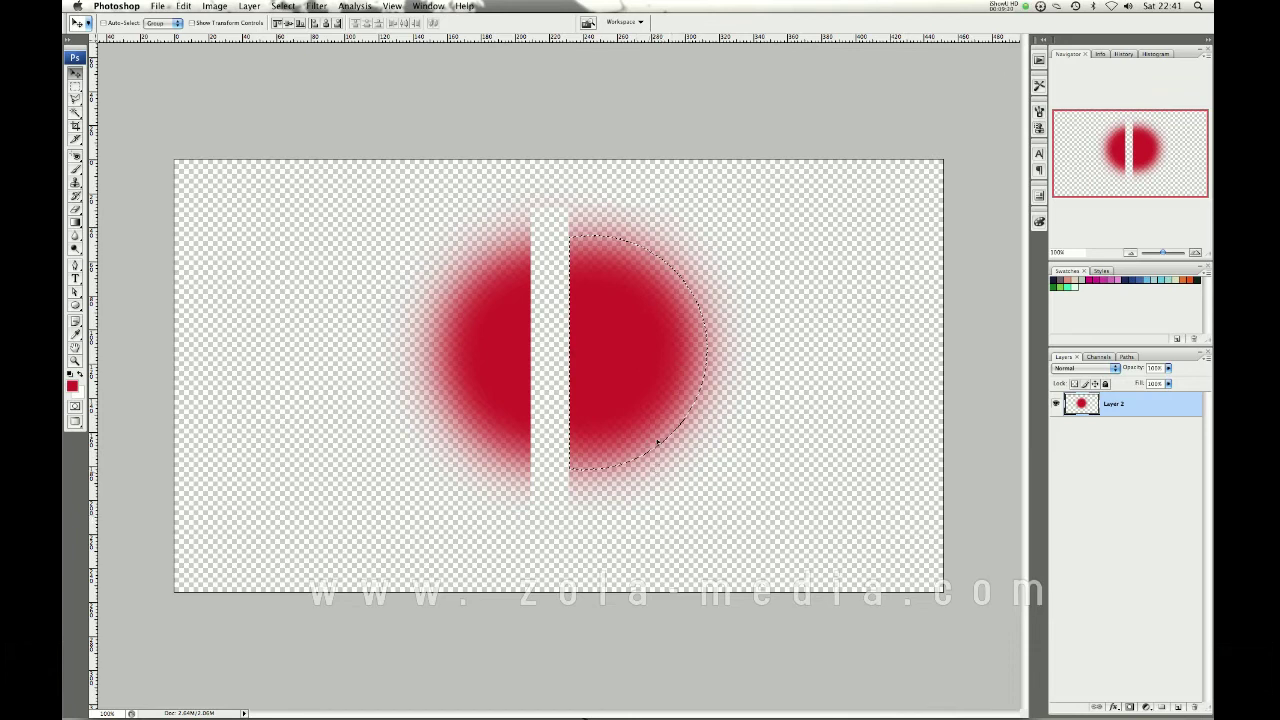
{"action": "left_click_drag", "start_coordinate": [632, 374], "coordinate": [628, 370]}
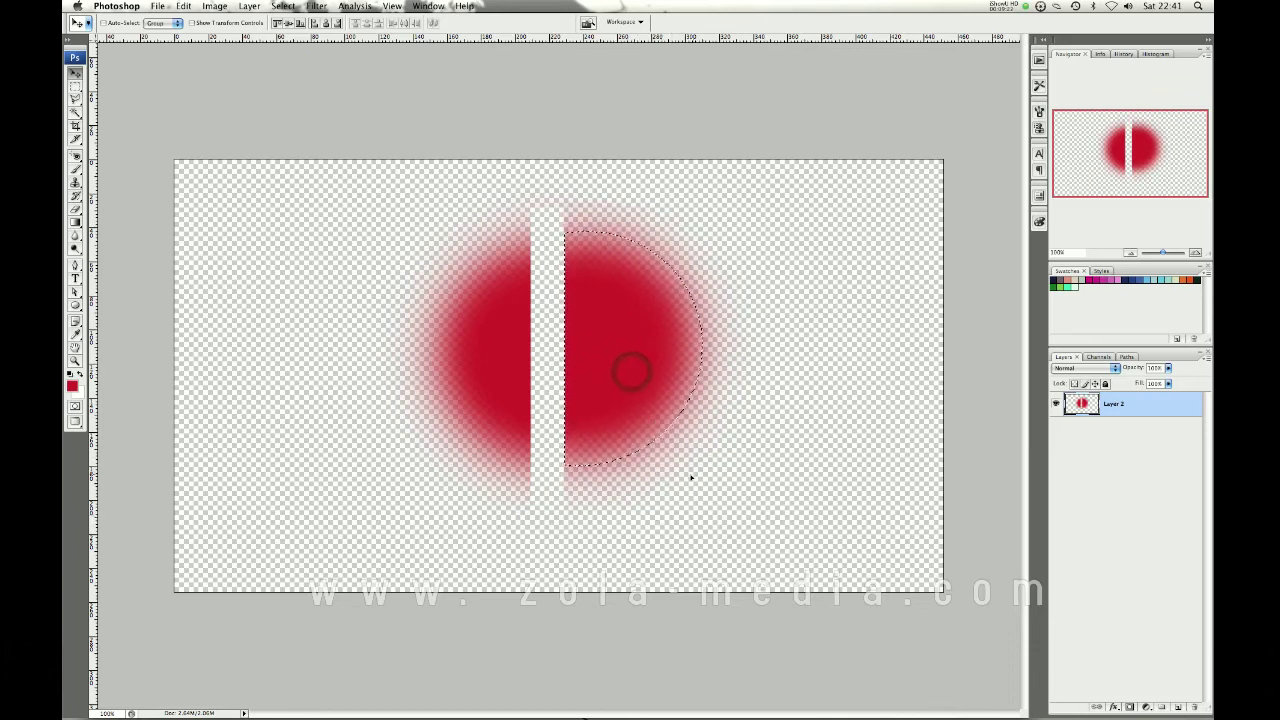
- Set the brush's foreground colour to magenta
{"action": "key", "text": "b"}
{"action": "left_click", "coordinate": [72, 386]}
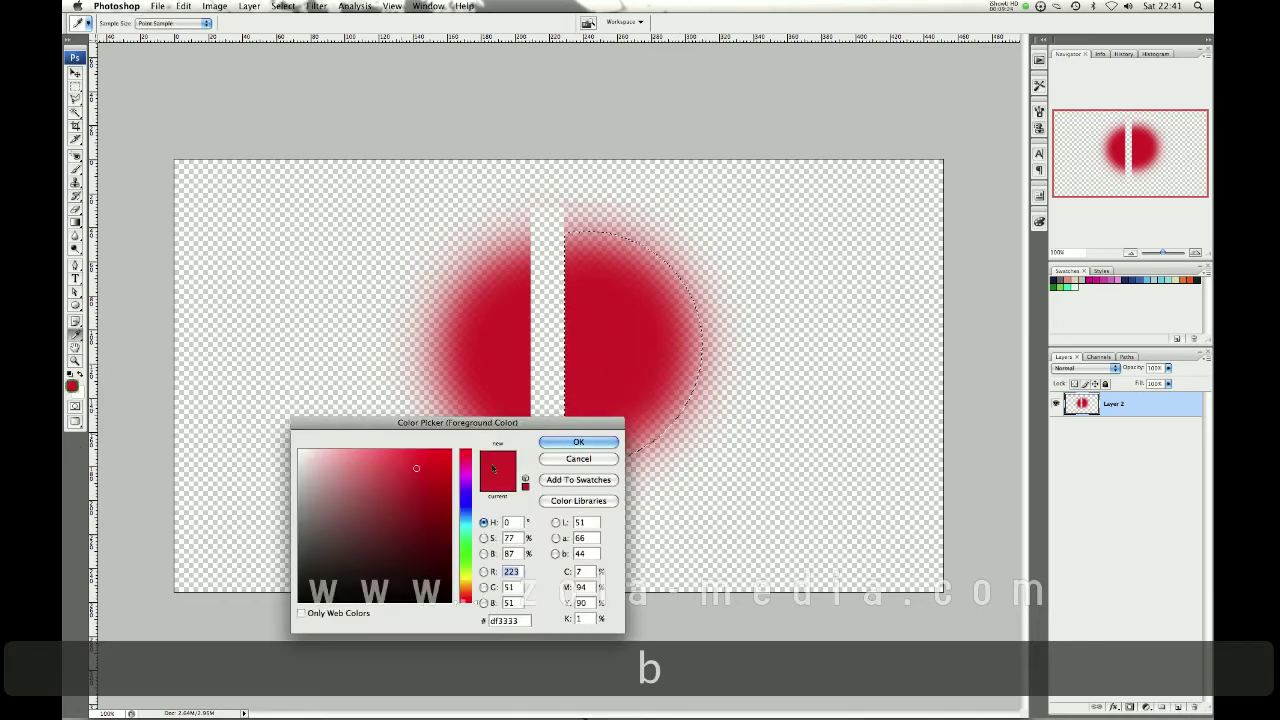
{"action": "left_click", "coordinate": [466, 478]}
{"action": "left_click", "coordinate": [578, 442]}
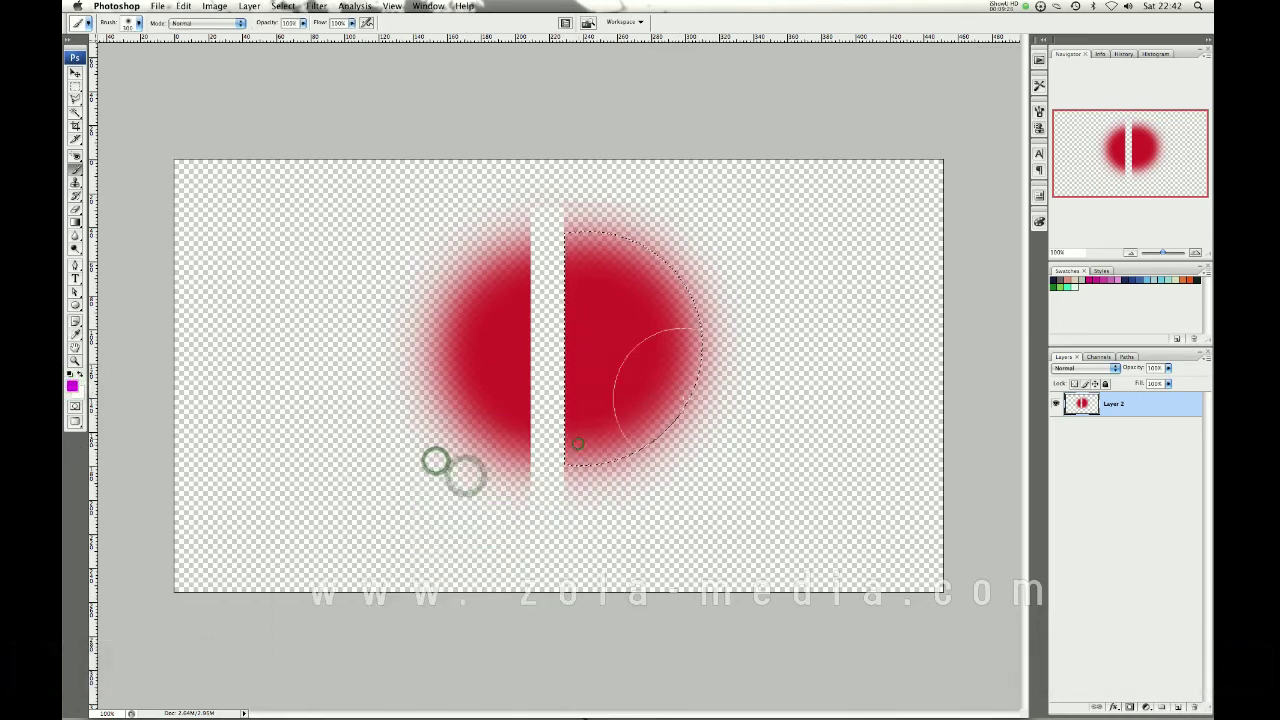
- Brush magenta over the whole selected right half of the circle
{"action": "left_click", "coordinate": [595, 342]}
{"action": "left_click_drag", "start_coordinate": [587, 348], "coordinate": [572, 280]}
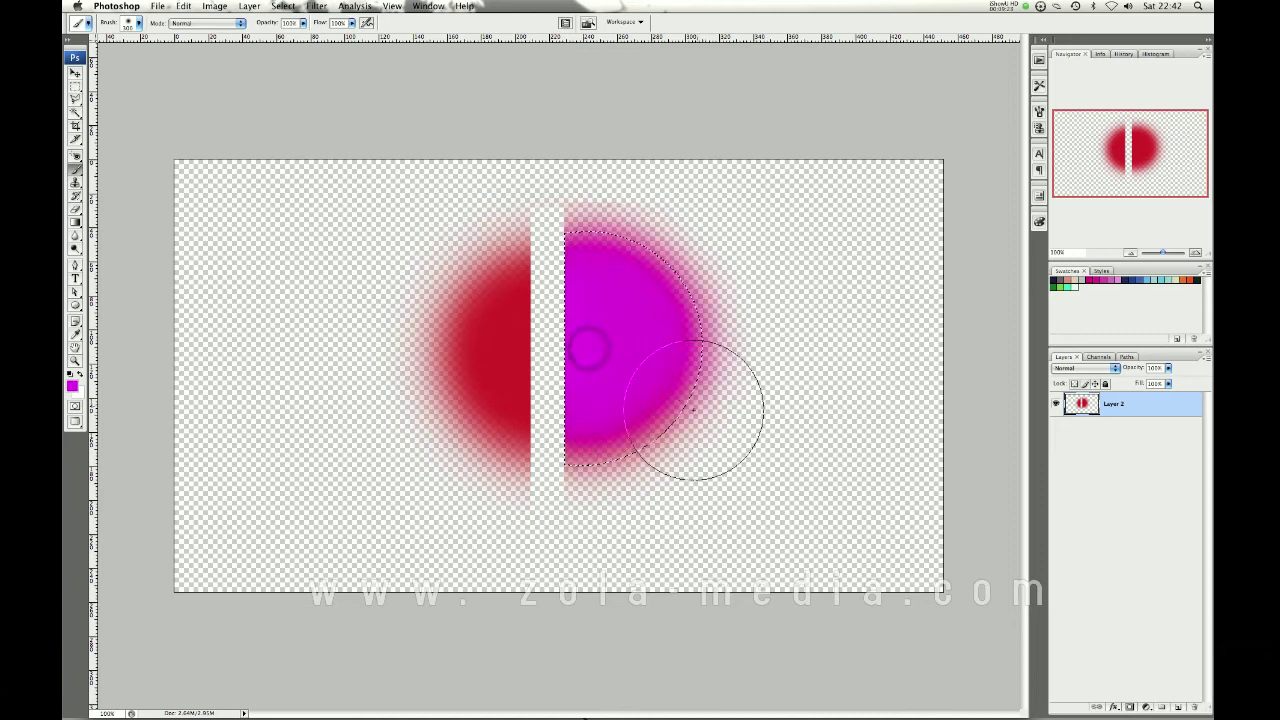
{"action": "mouse_move", "coordinate": [693, 410]}
{"action": "left_mouse_down"}
{"action": "mouse_move", "coordinate": [686, 314]}
{"action": "mouse_move", "coordinate": [720, 352]}
{"action": "left_mouse_up"}
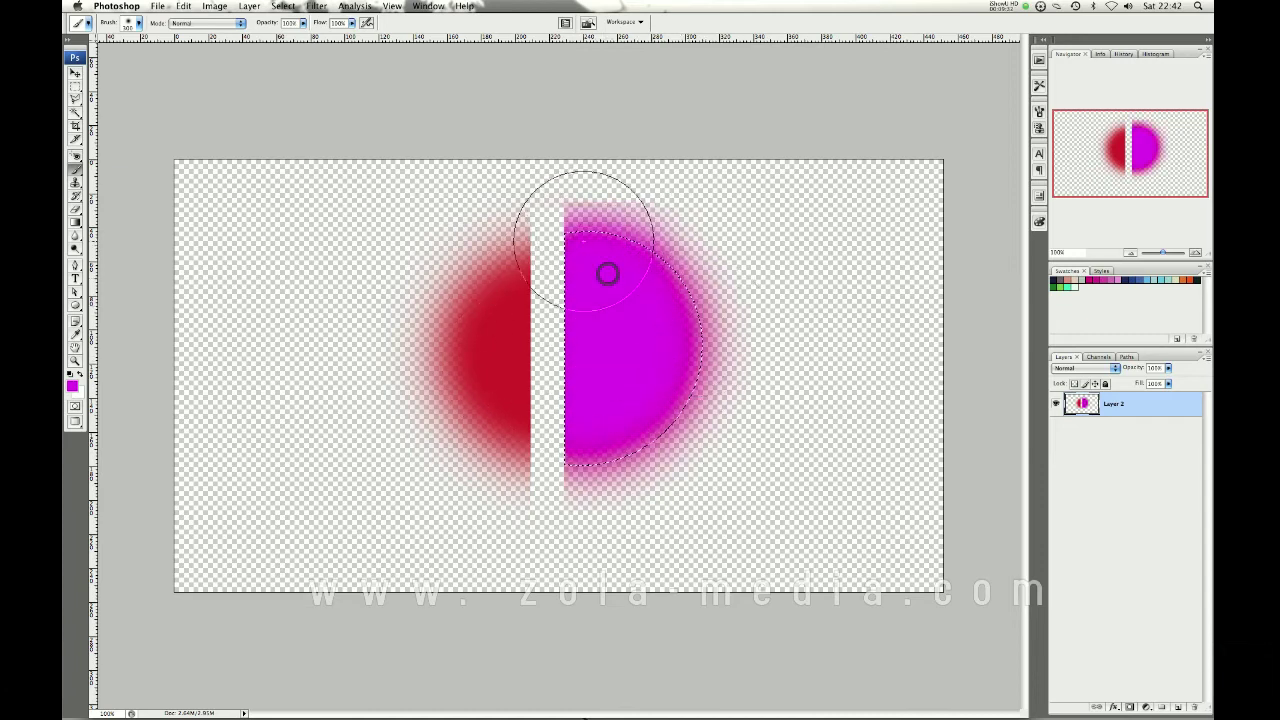
{"action": "left_click", "coordinate": [274, 325]}
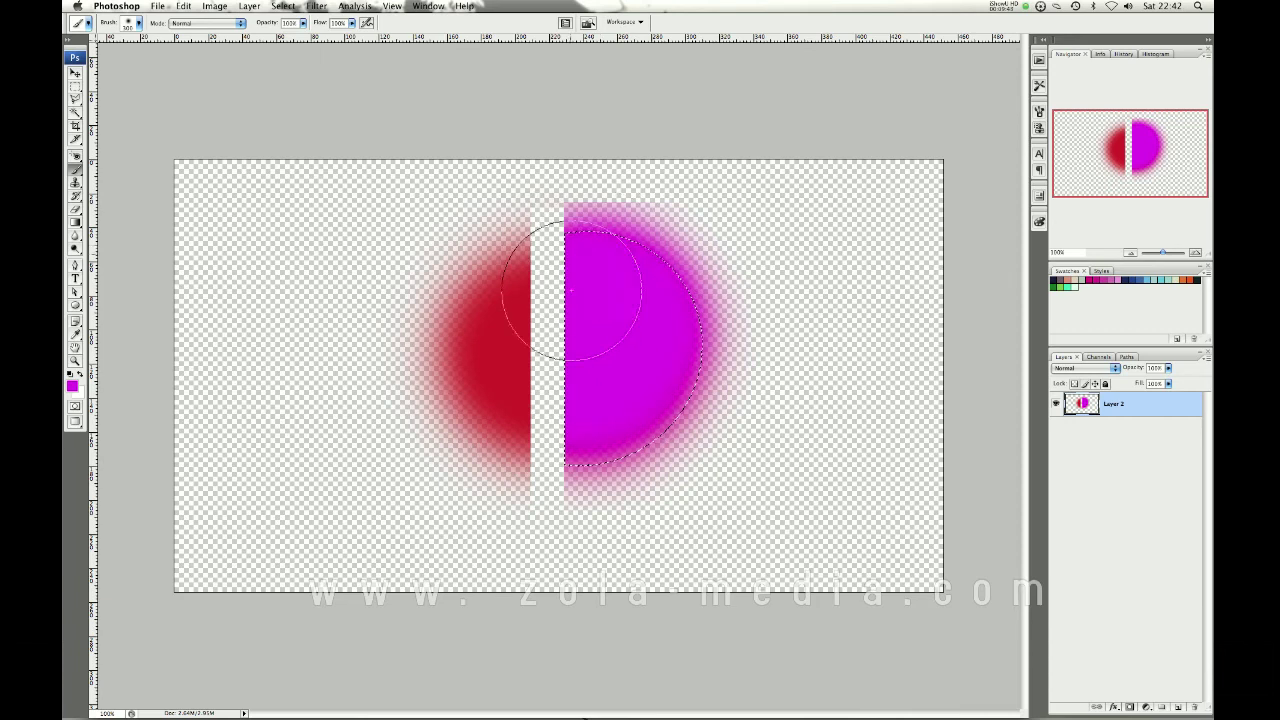
- Select several overlapping ellipses across the red half, the magenta half and the centre gap
{"action": "left_click", "coordinate": [75, 87]}
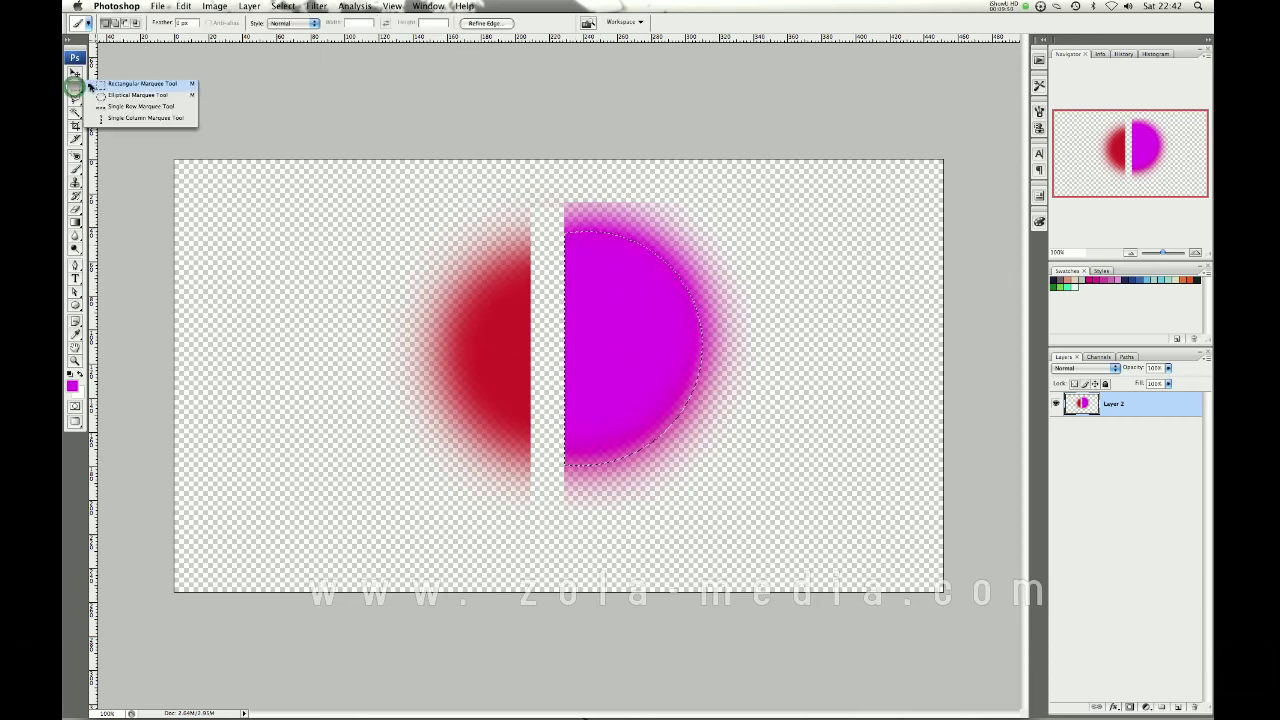
{"action": "left_click", "coordinate": [137, 95]}
{"action": "left_click_drag", "start_coordinate": [303, 408], "coordinate": [298, 412]}
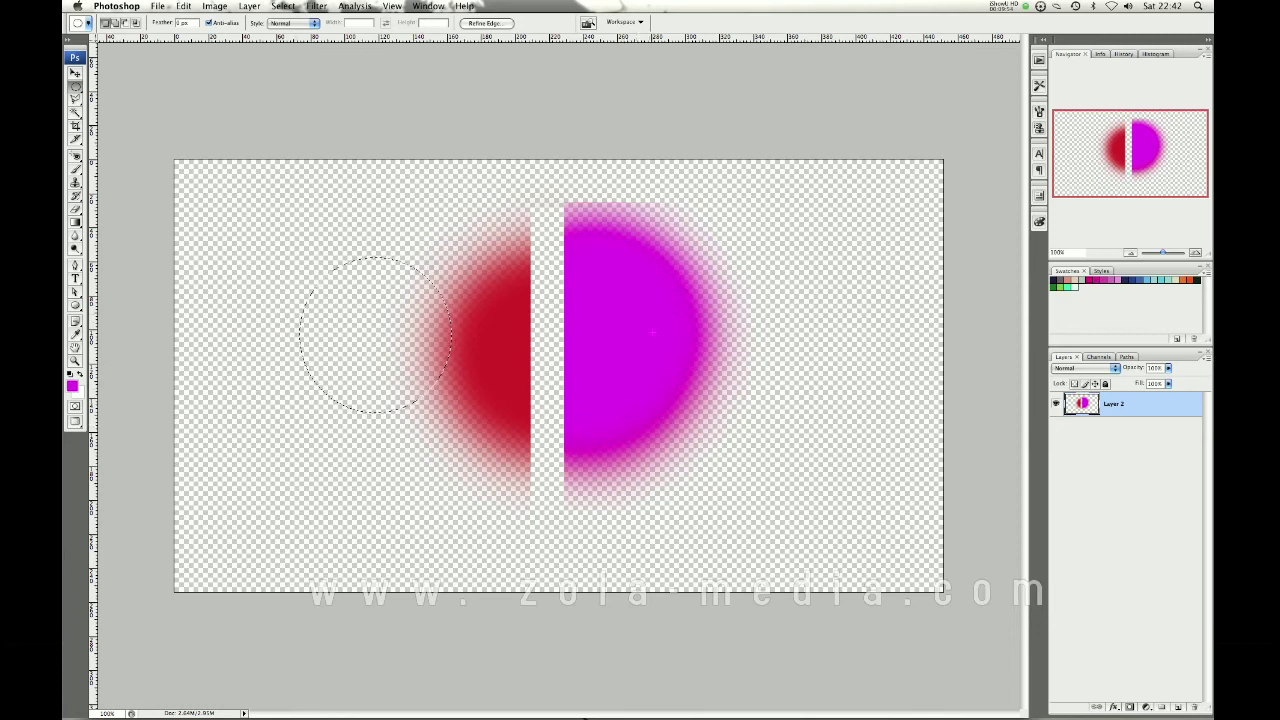
{"action": "key", "text": "shift"}
{"action": "left_click_drag", "start_coordinate": [786, 242], "coordinate": [543, 310]}
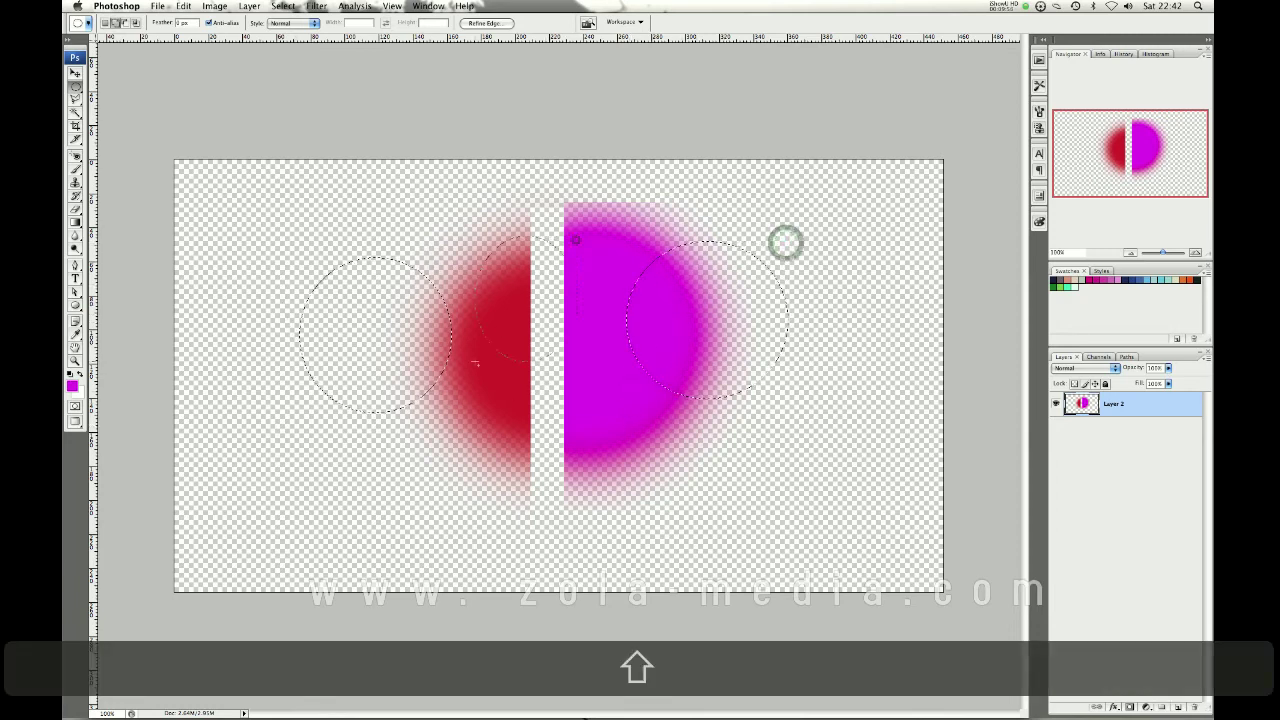
{"action": "left_click_drag", "start_coordinate": [578, 236], "coordinate": [475, 360]}
{"action": "left_click_drag", "start_coordinate": [610, 397], "coordinate": [545, 462]}
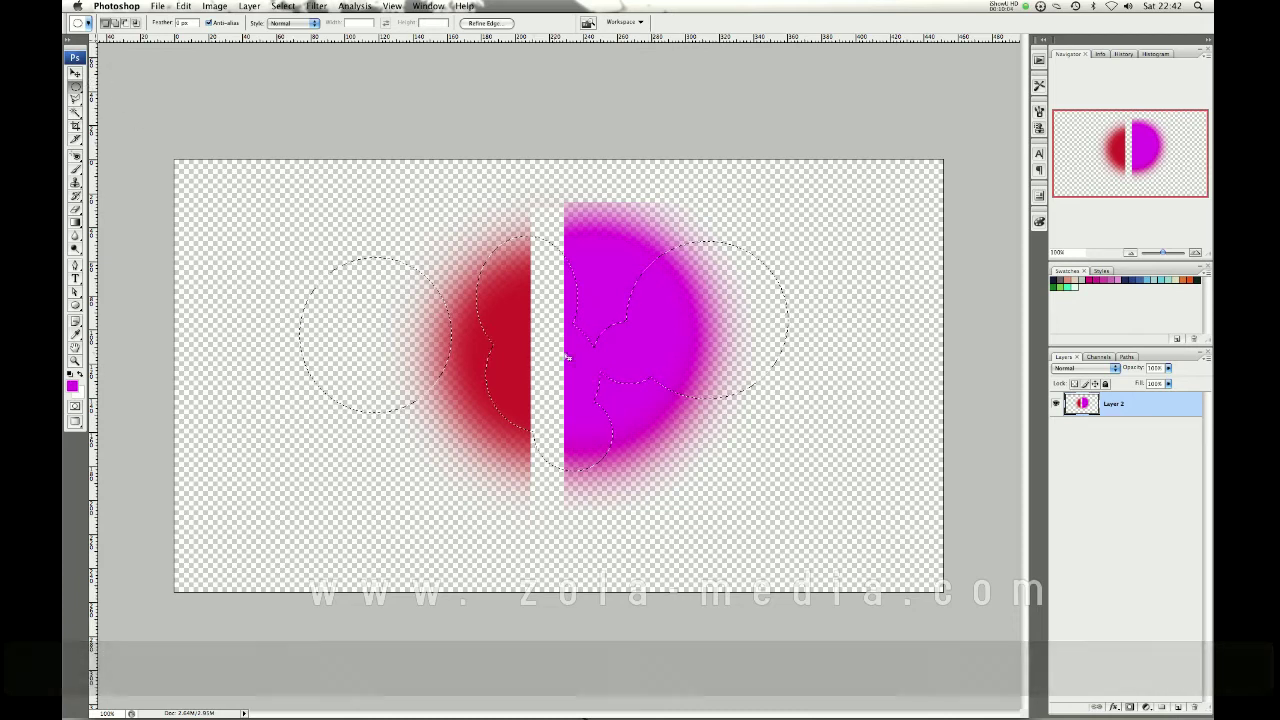
- Cut out the elliptical pieces, move them about 85 px right, and deselect
{"action": "key", "text": "v"}
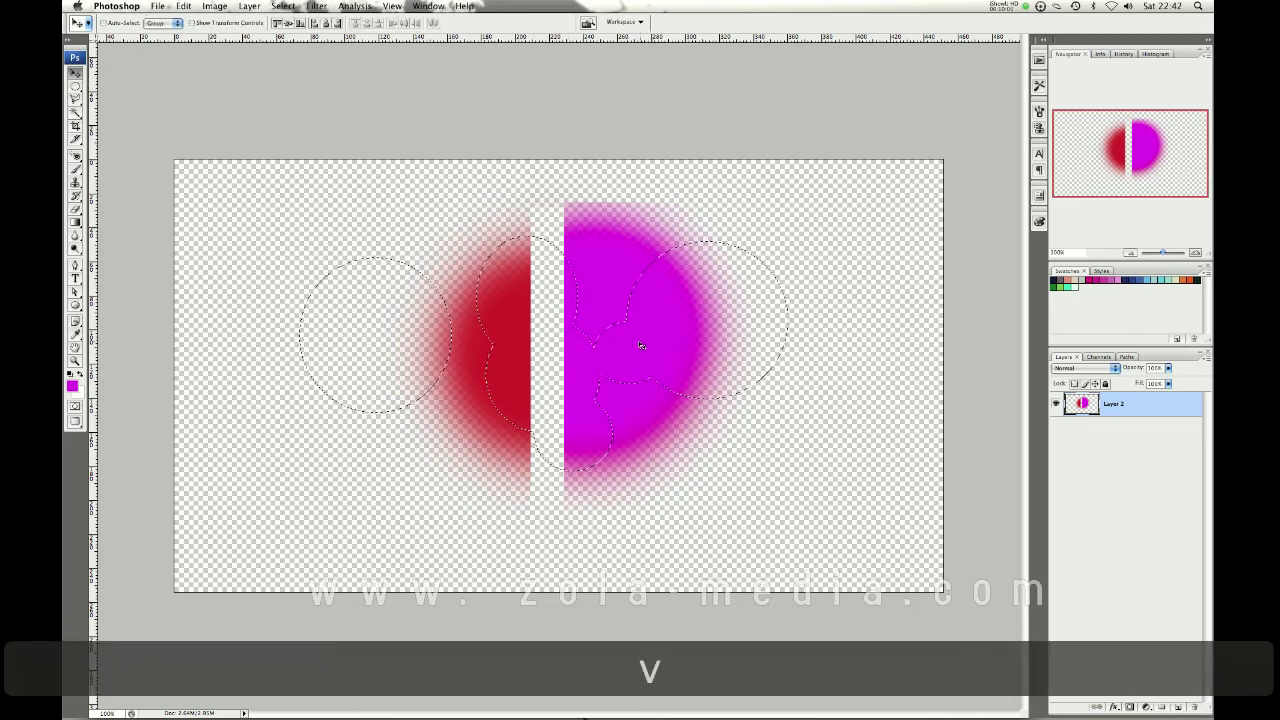
{"action": "left_click_drag", "start_coordinate": [627, 347], "coordinate": [619, 397]}
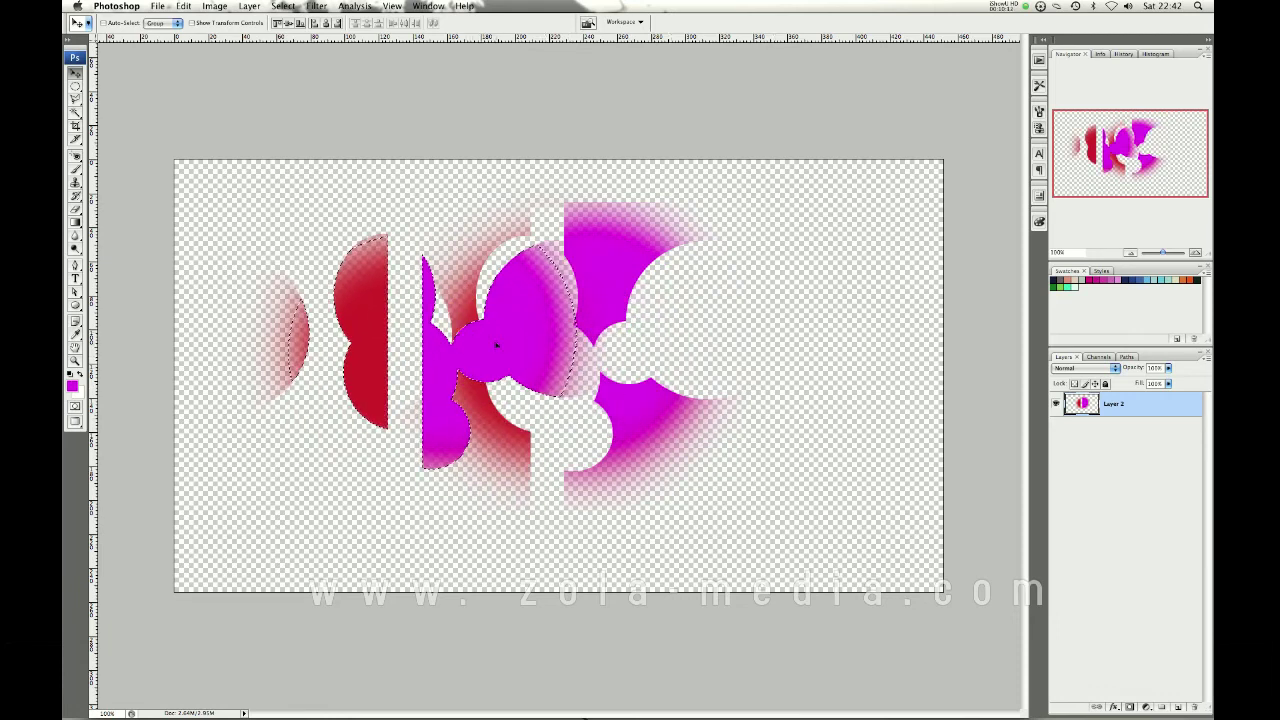
{"action": "left_click_drag", "start_coordinate": [496, 344], "coordinate": [573, 340]}
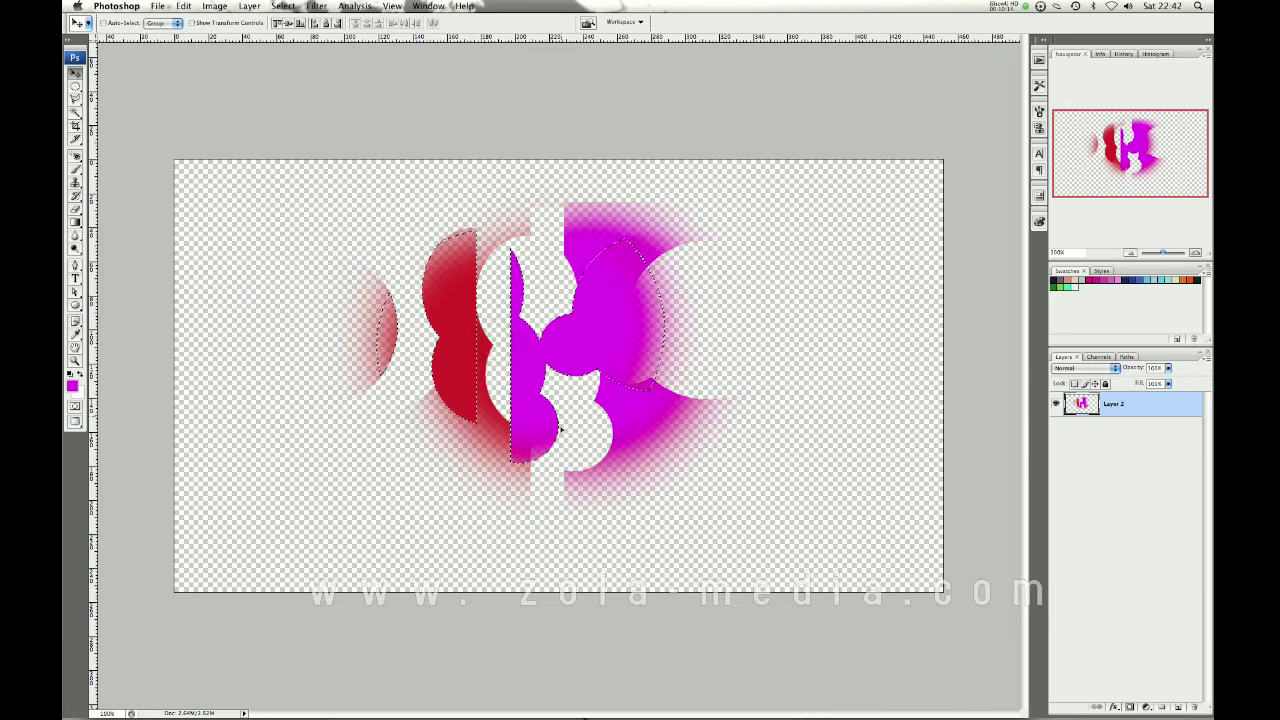
{"action": "key", "text": "super"}
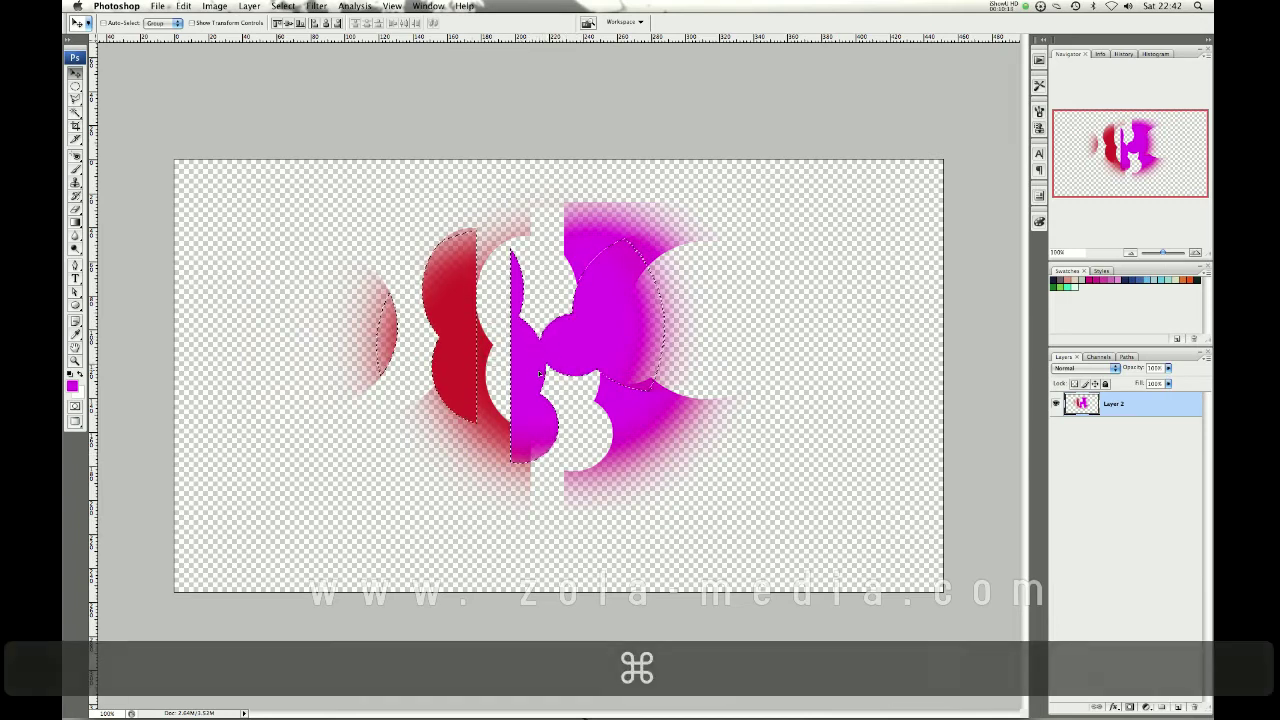
{"action": "key", "text": "super+d"}
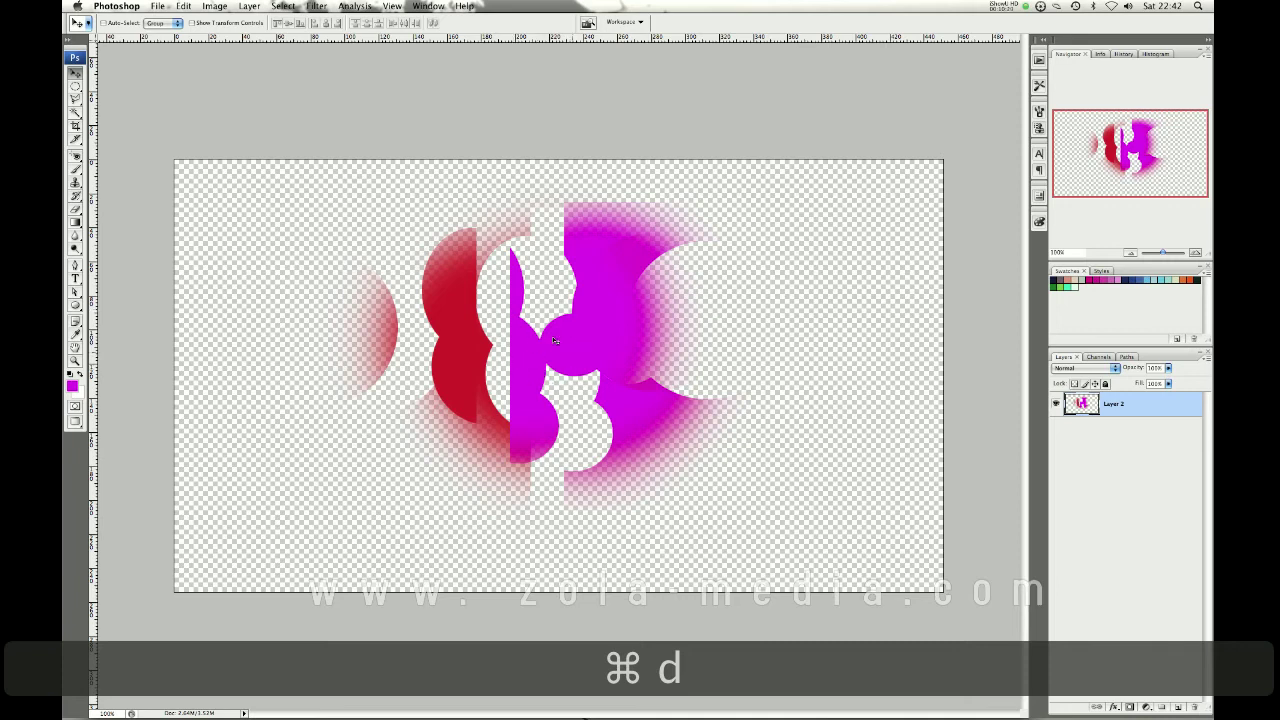
{"action": "key", "text": "b"}
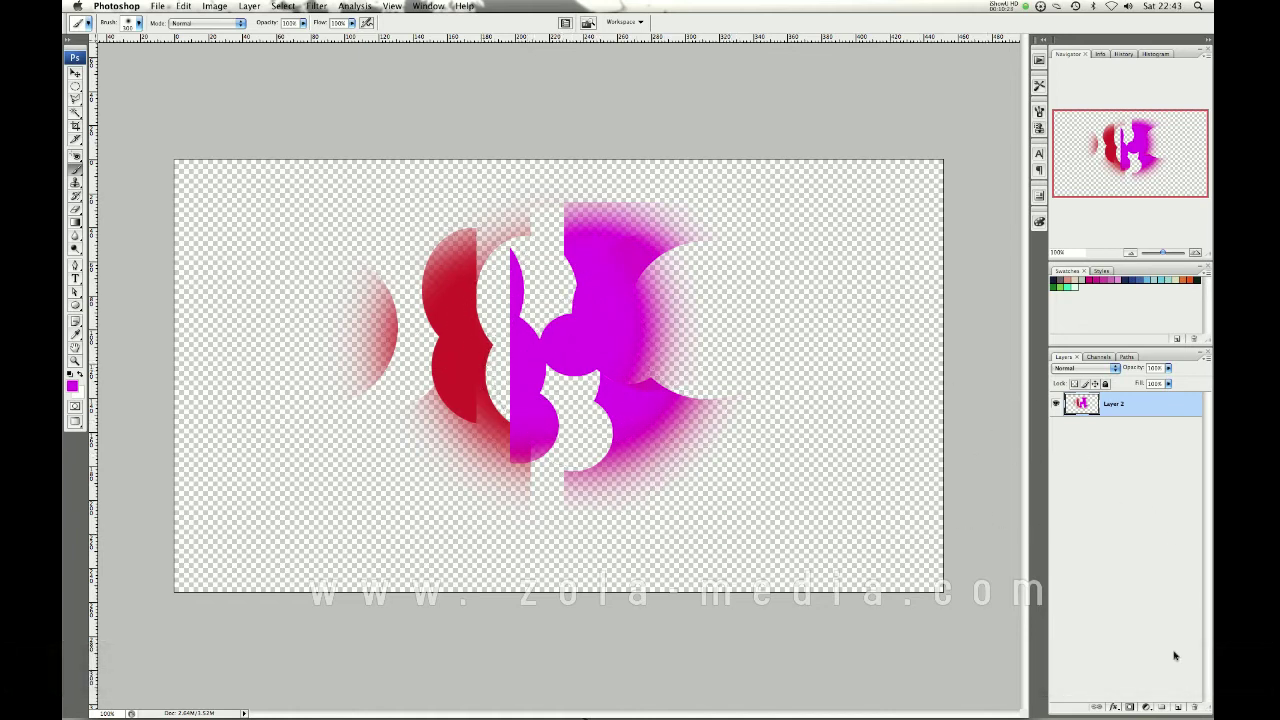
- Add a new empty Layer 3 and delete Layer 2 with its artwork
{"action": "left_click", "coordinate": [1179, 707]}
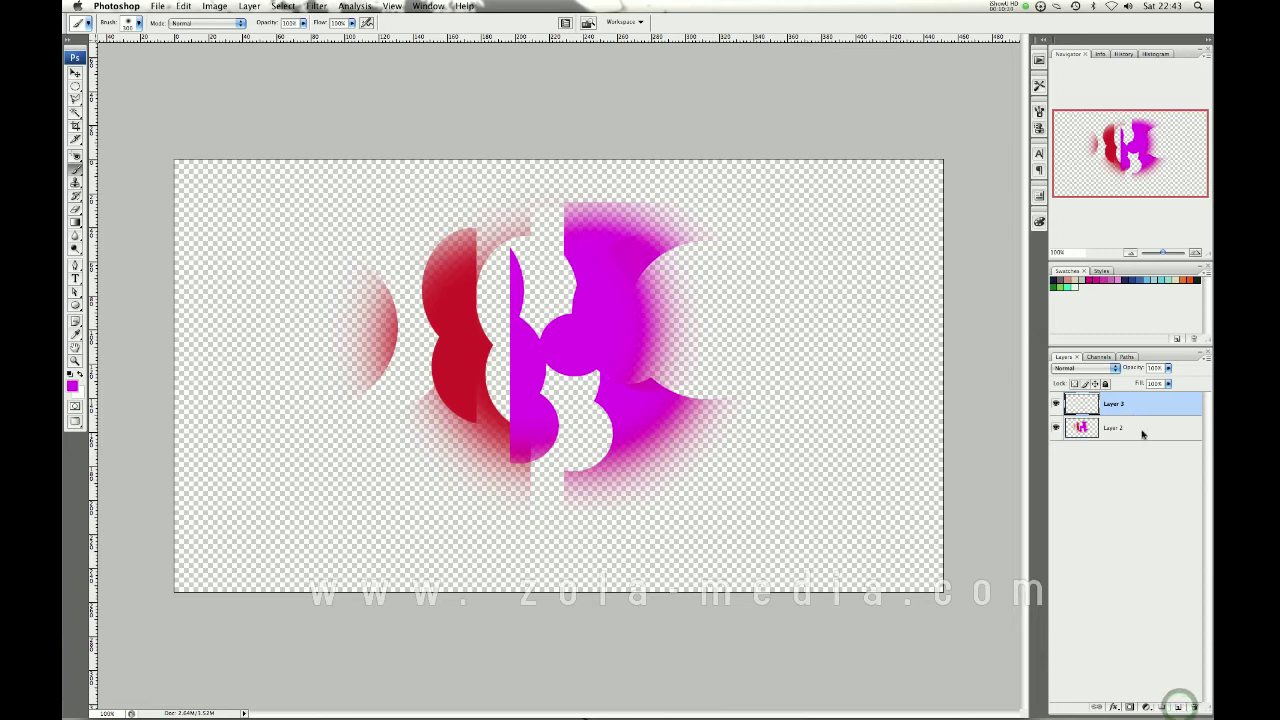
{"action": "left_click_drag", "start_coordinate": [1142, 433], "coordinate": [1194, 707]}
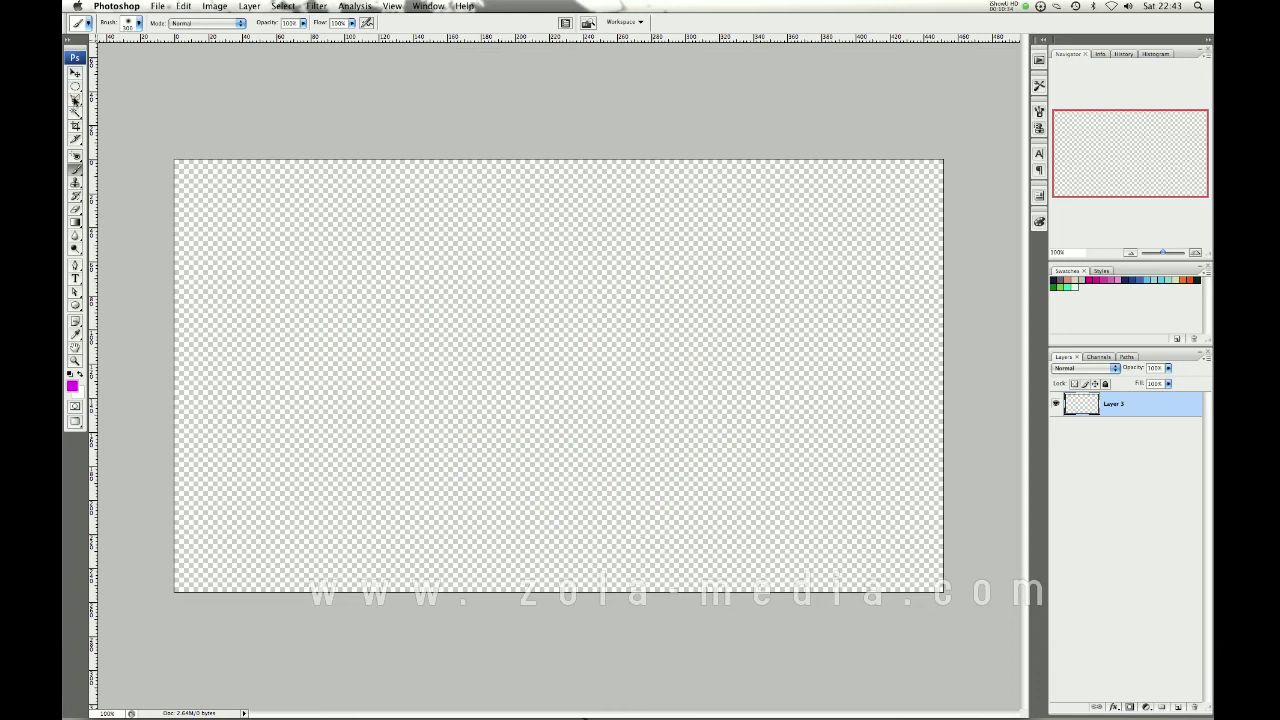
{"action": "left_click", "coordinate": [75, 100]}
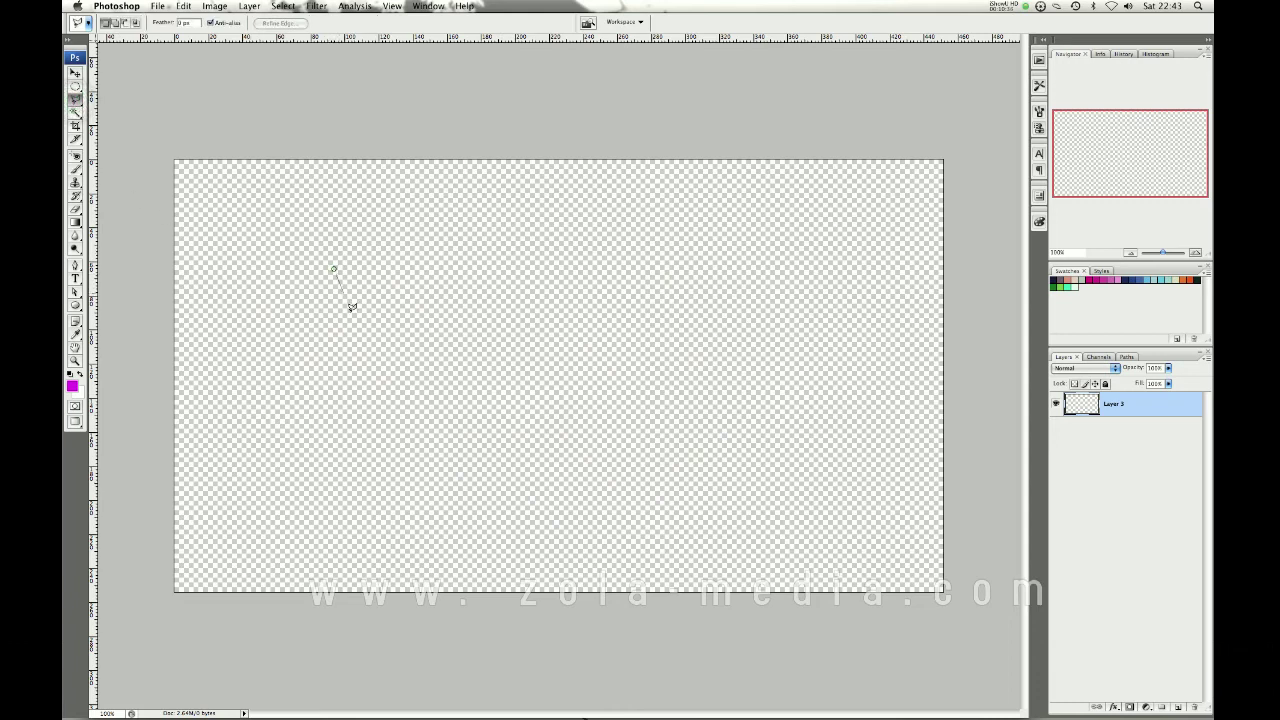
- Outline a closed zigzag polygon selection with the Polygonal Lasso
{"action": "left_click", "coordinate": [368, 451]}
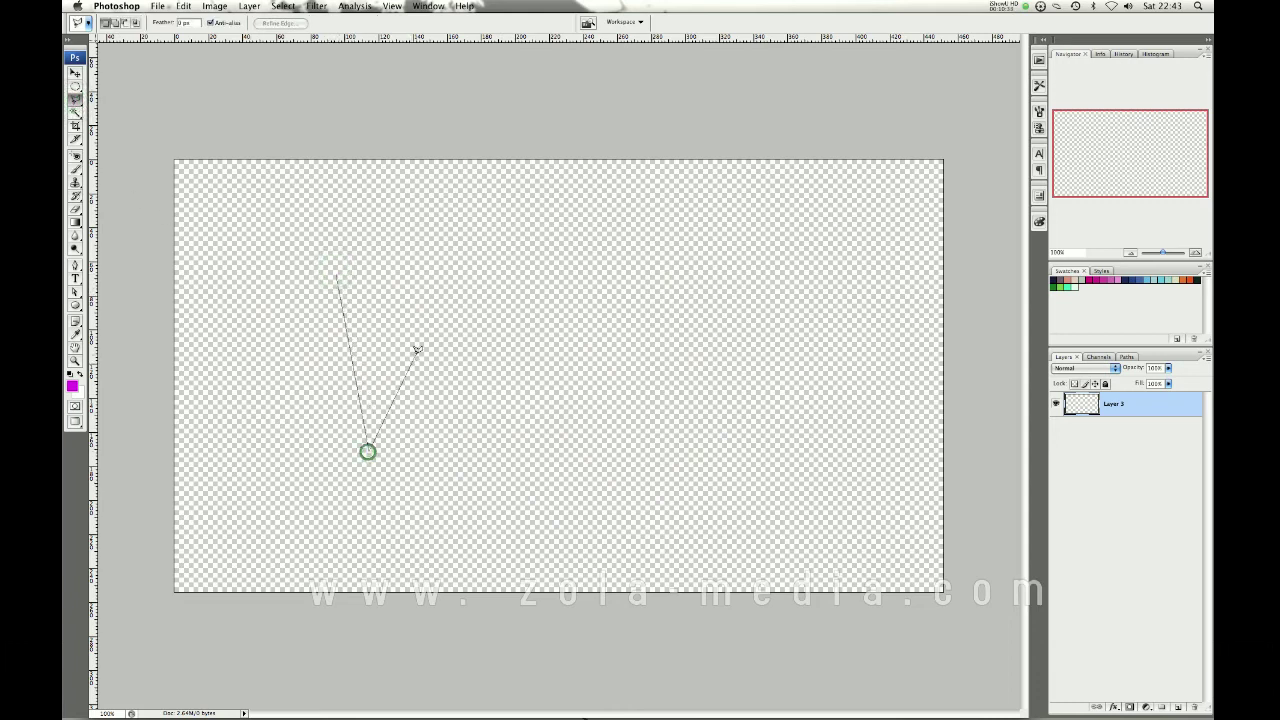
{"action": "left_click", "coordinate": [414, 352]}
{"action": "left_click", "coordinate": [543, 440]}
{"action": "left_click", "coordinate": [594, 362]}
{"action": "left_click", "coordinate": [641, 462]}
{"action": "left_click", "coordinate": [664, 527]}
{"action": "left_click", "coordinate": [727, 429]}
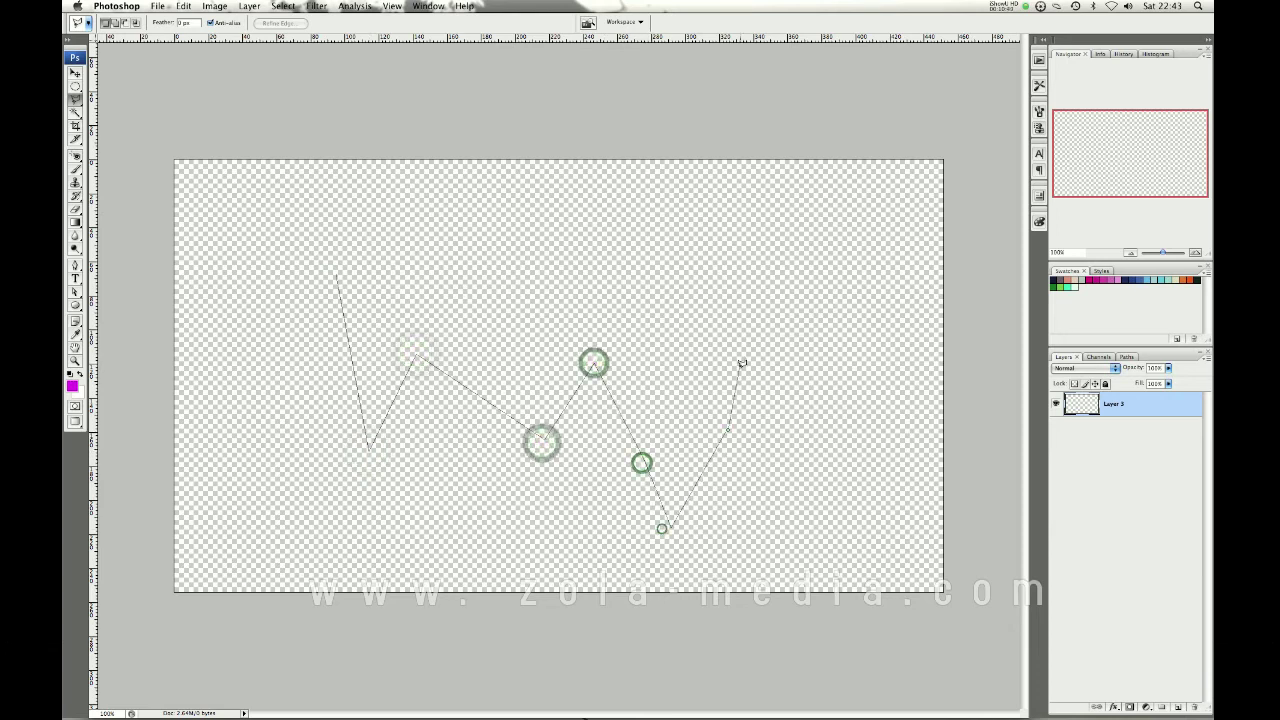
{"action": "left_click", "coordinate": [733, 318]}
{"action": "left_click", "coordinate": [690, 236]}
{"action": "left_click", "coordinate": [669, 322]}
{"action": "left_click", "coordinate": [519, 241]}
{"action": "left_click", "coordinate": [471, 265]}
{"action": "left_click", "coordinate": [459, 309]}
{"action": "left_click", "coordinate": [405, 276]}
{"action": "left_click", "coordinate": [365, 239]}
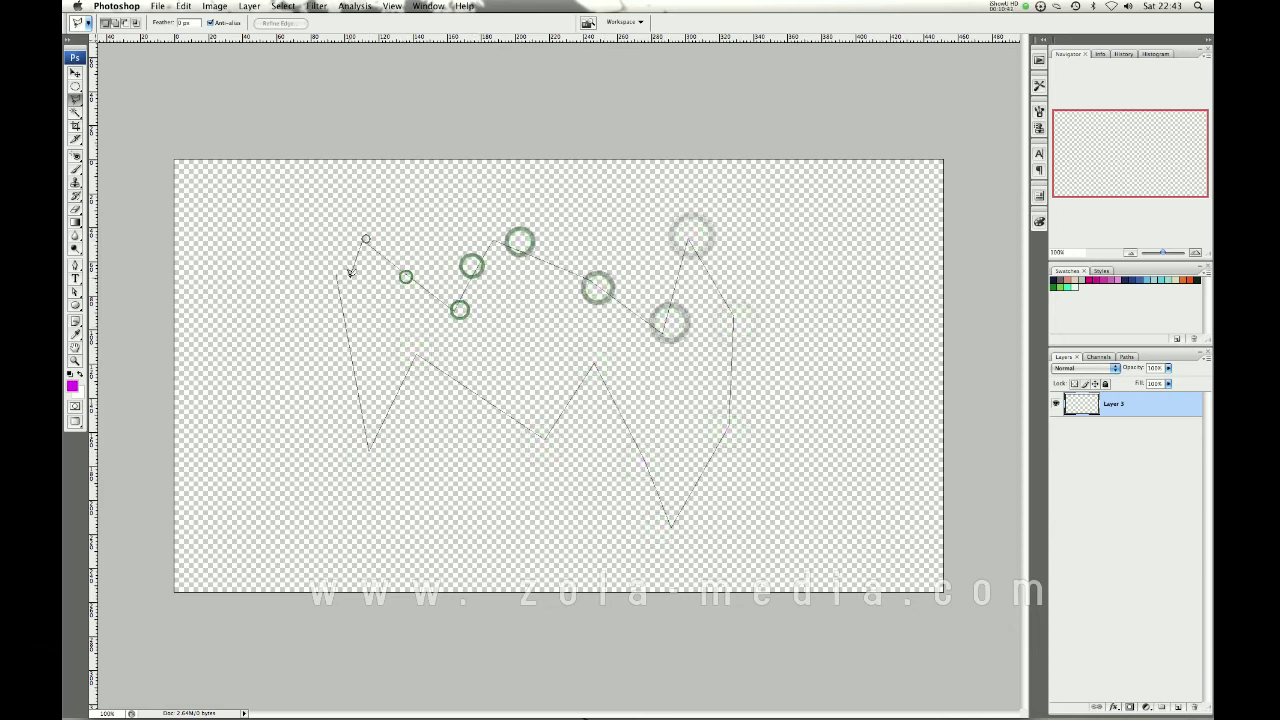
{"action": "left_click", "coordinate": [336, 276]}
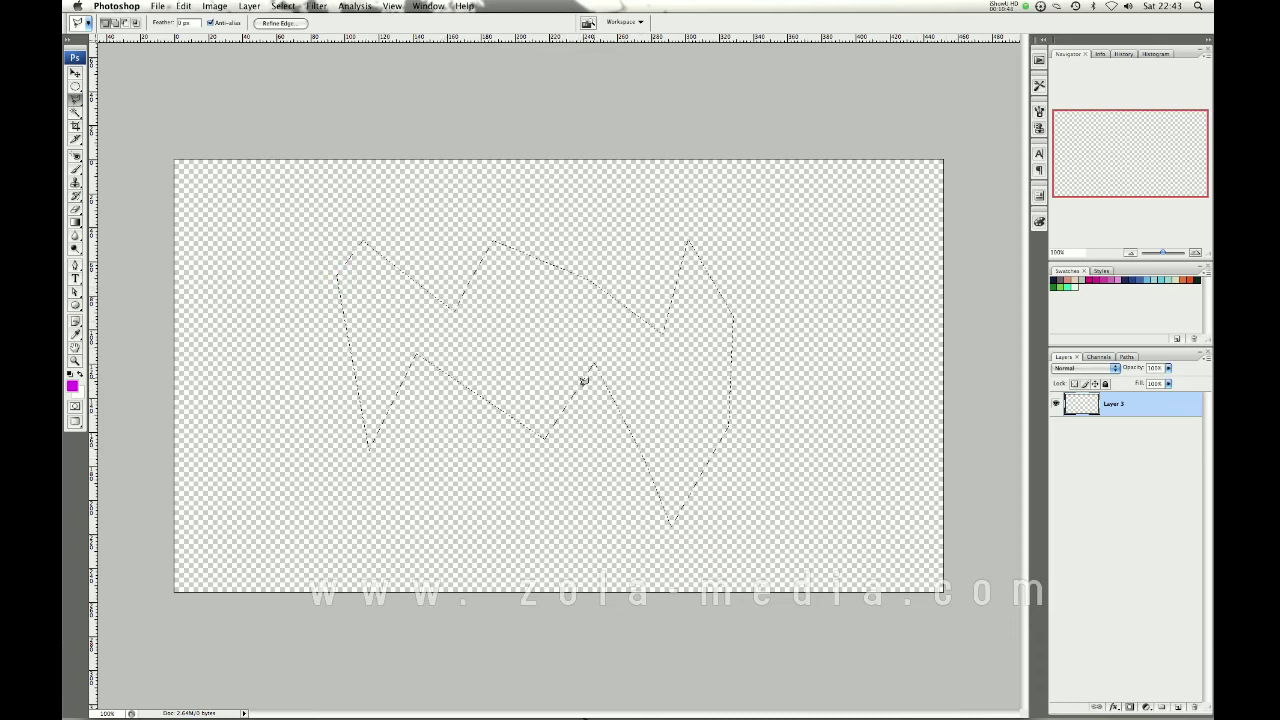
- Paint the zigzag selection solid magenta and drop the selection
{"action": "key", "text": "b"}
{"action": "mouse_move", "coordinate": [551, 377]}
{"action": "left_mouse_down"}
{"action": "mouse_move", "coordinate": [423, 314]}
{"action": "mouse_move", "coordinate": [460, 180]}
{"action": "mouse_move", "coordinate": [686, 370]}
{"action": "mouse_move", "coordinate": [491, 429]}
{"action": "mouse_move", "coordinate": [757, 349]}
{"action": "left_mouse_up"}
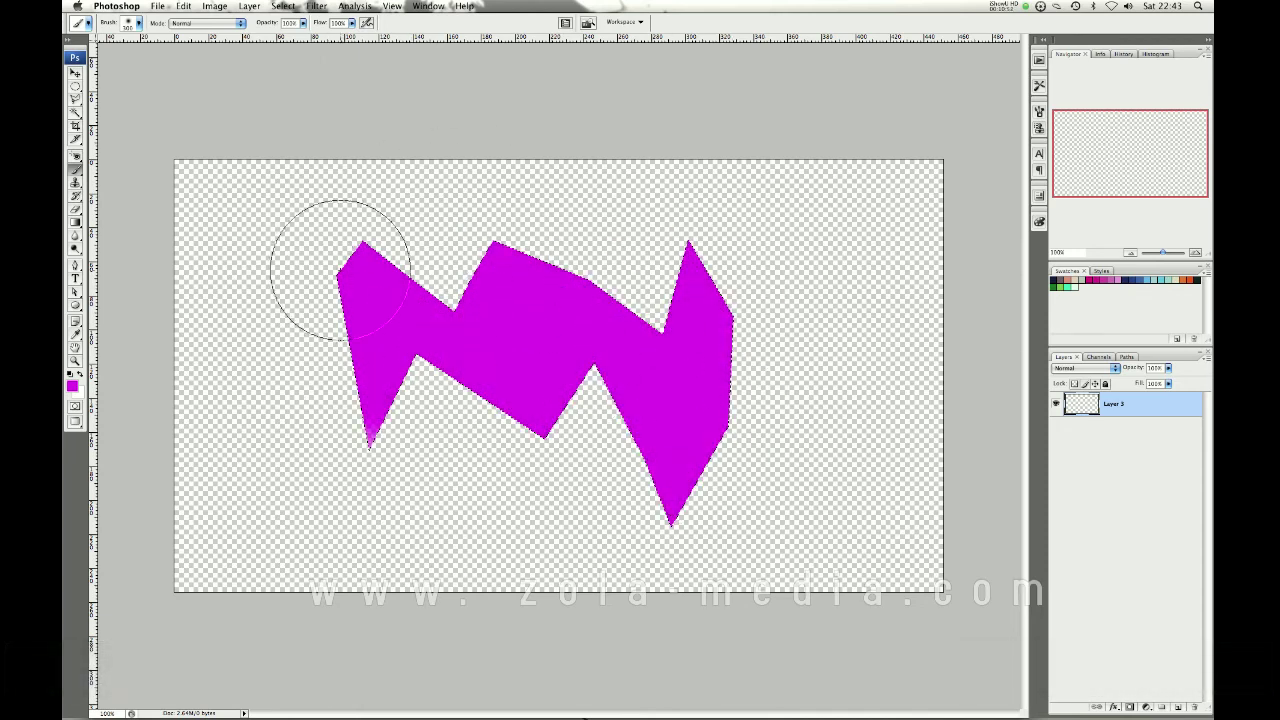
{"action": "key", "text": "super+d"}
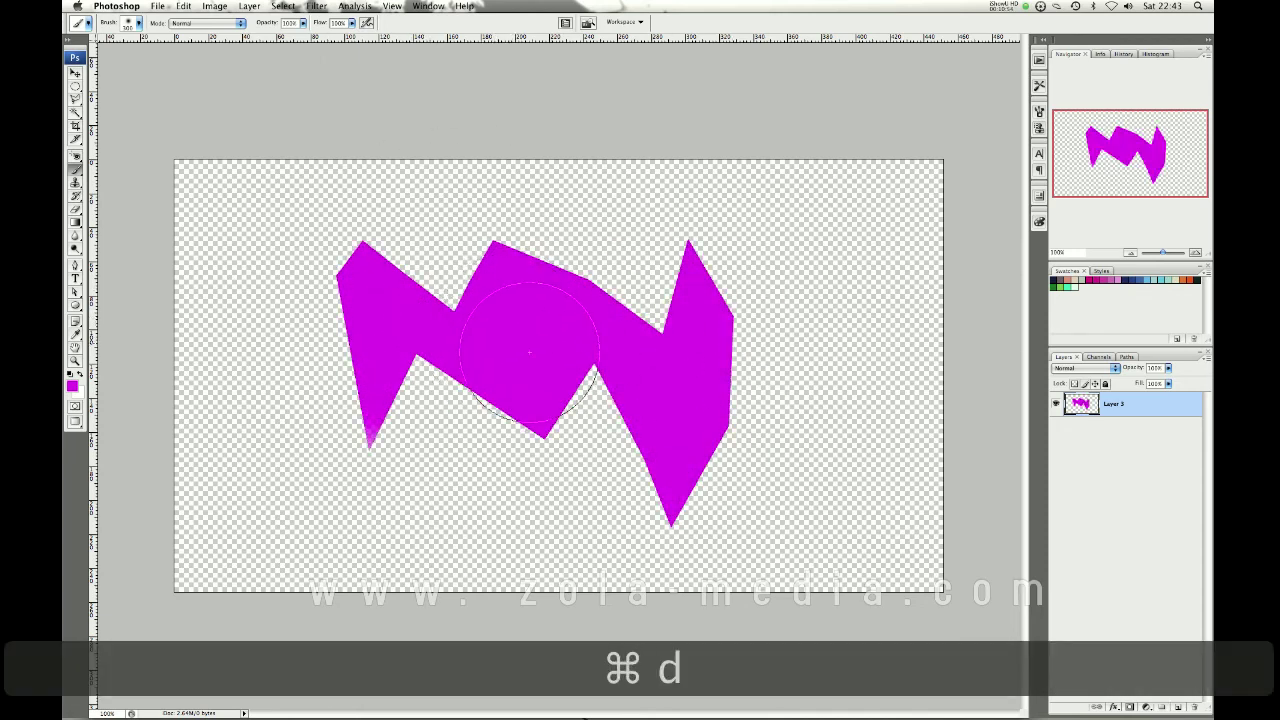
{"action": "left_click", "coordinate": [189, 8]}
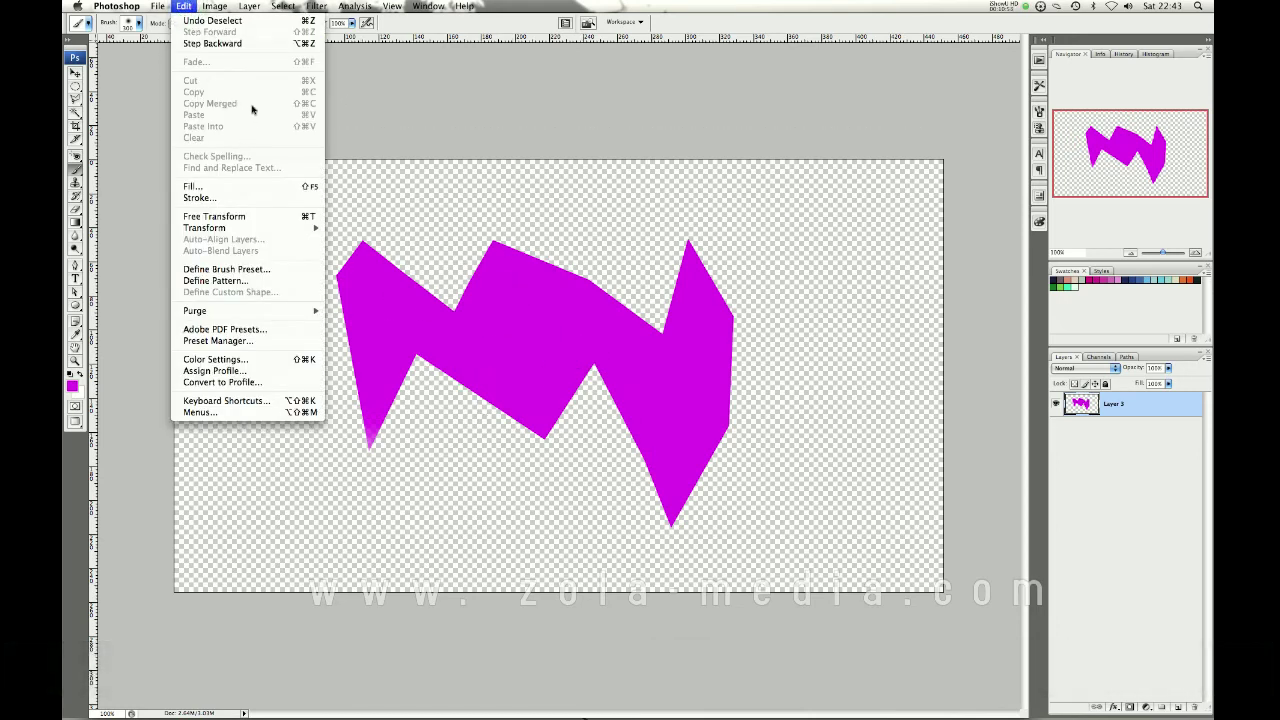
{"action": "mouse_move", "coordinate": [216, 10]}
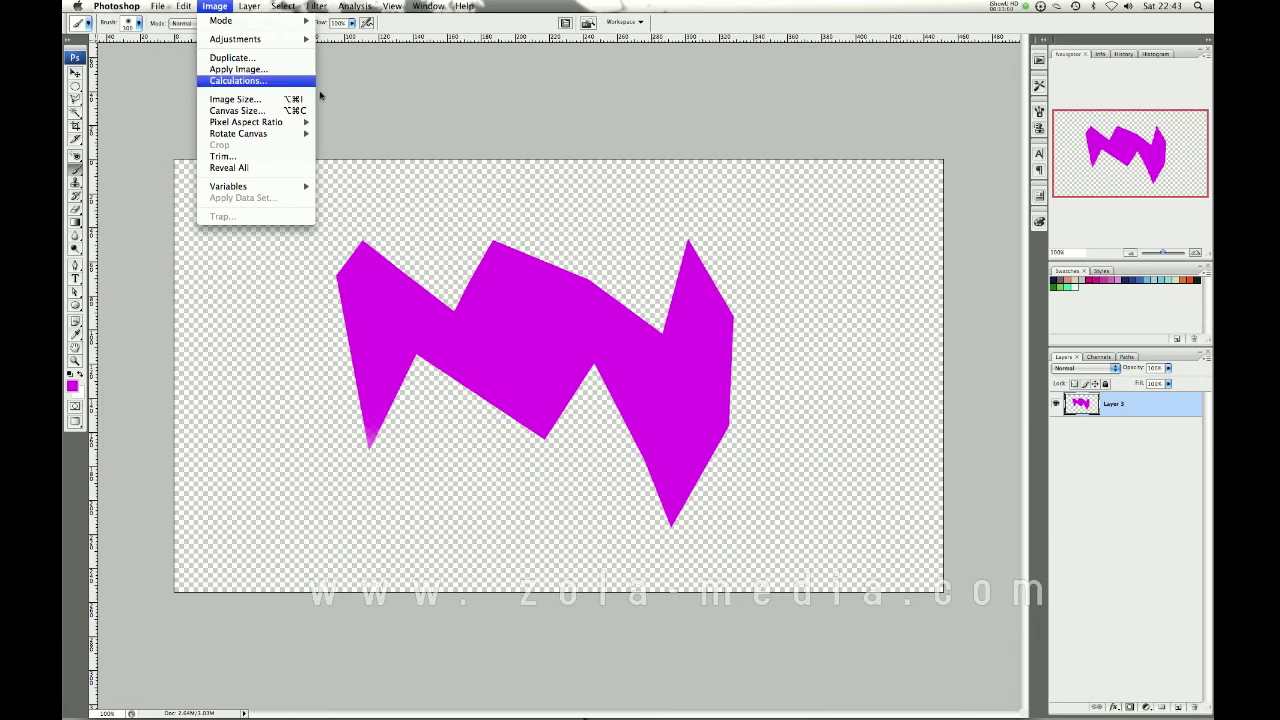
{"action": "left_click", "coordinate": [510, 191]}
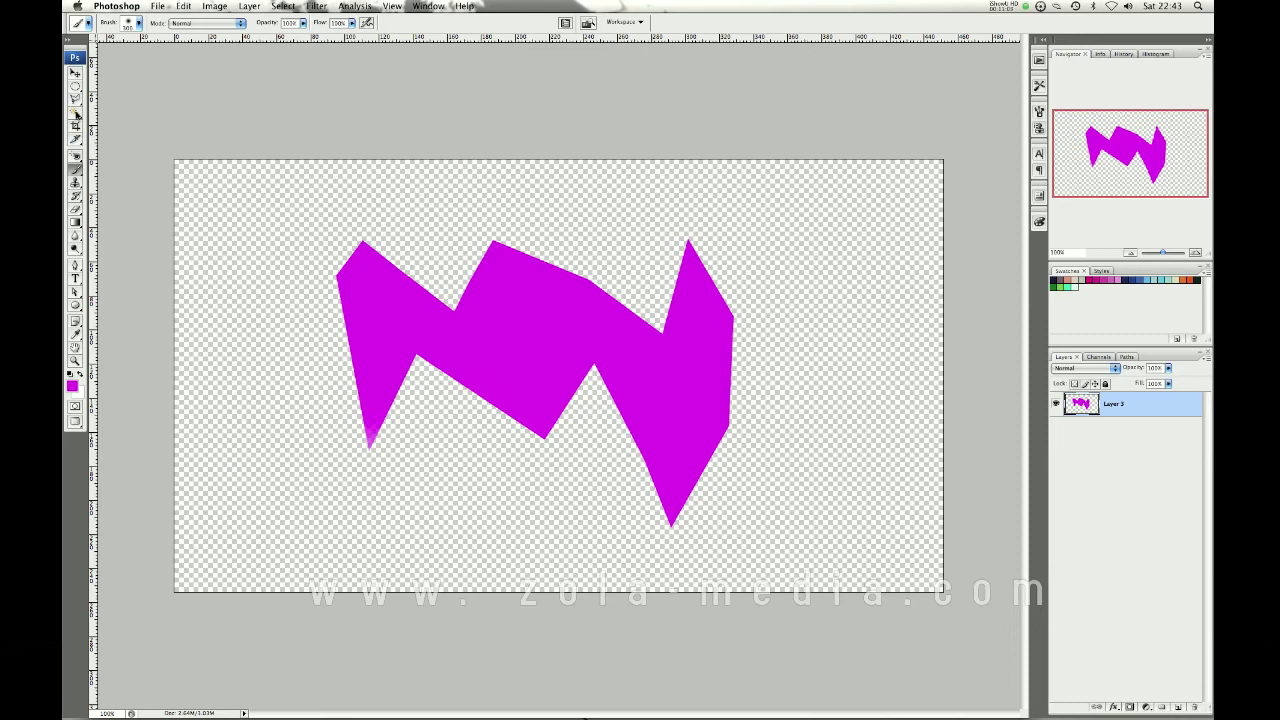
- Make blue the foreground colour and paint a soft blue blob over the shape's left side
{"action": "left_click", "coordinate": [77, 114]}
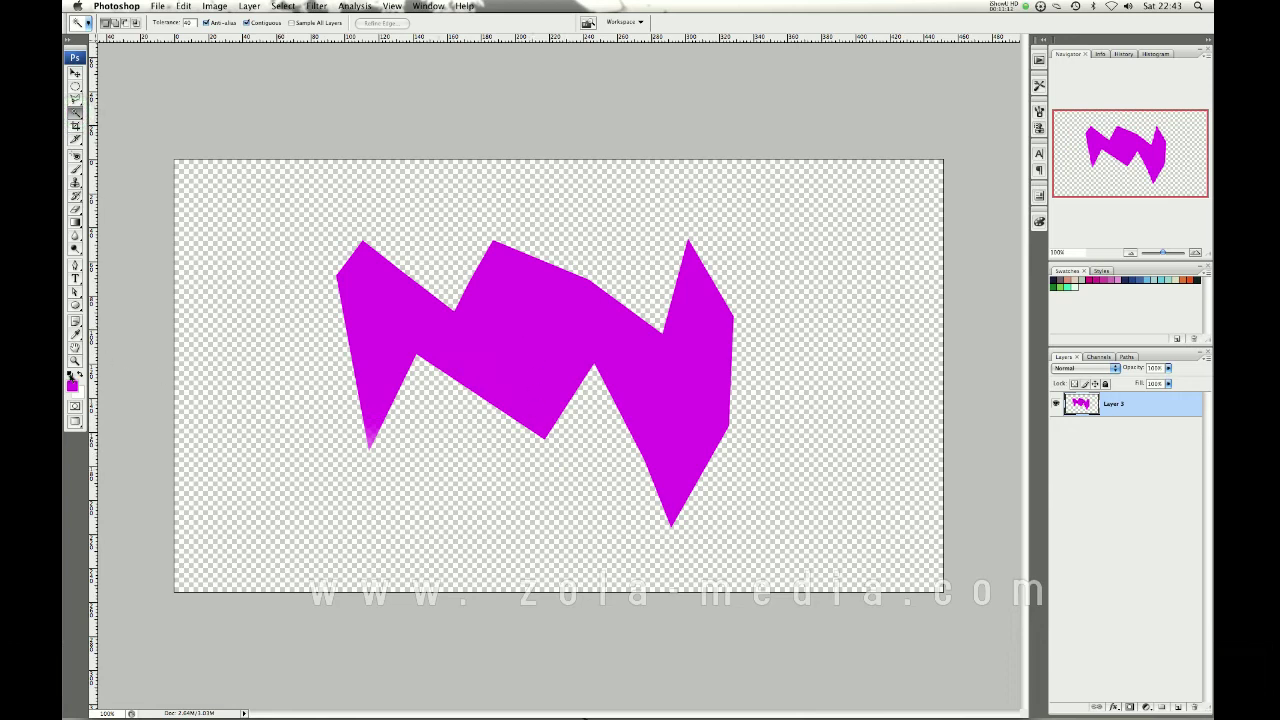
{"action": "left_click", "coordinate": [72, 384]}
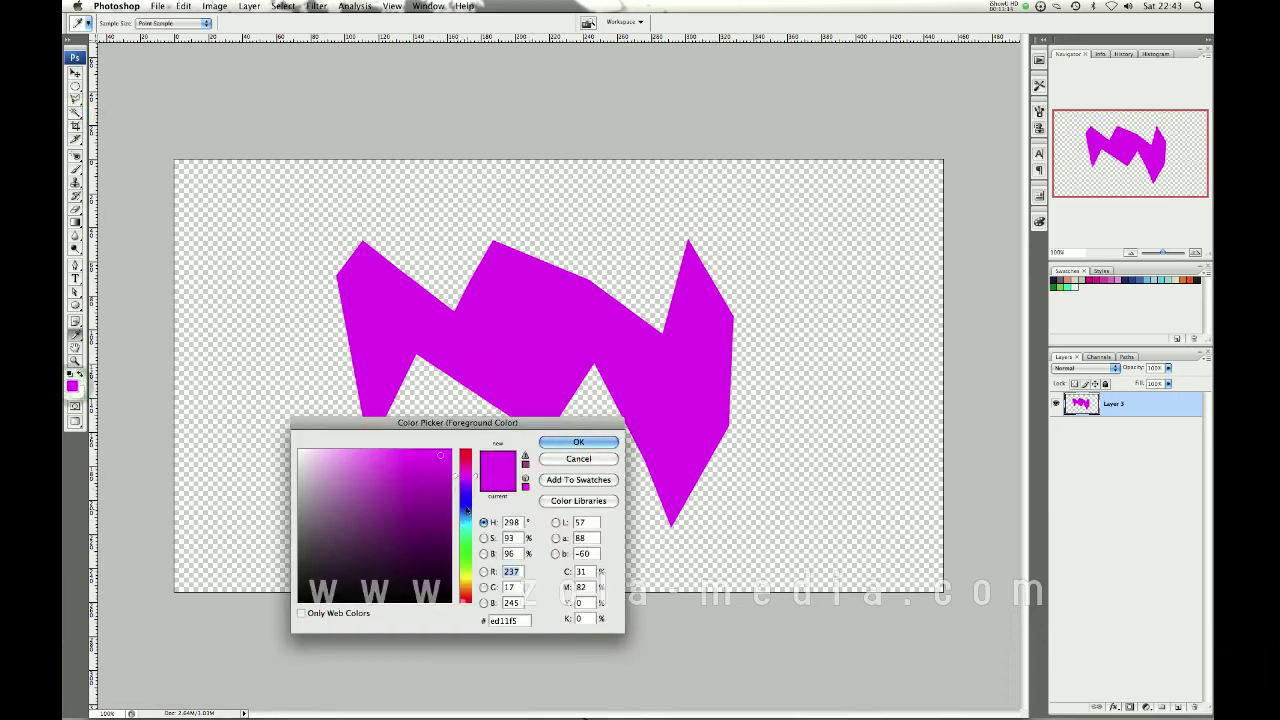
{"action": "left_click", "coordinate": [466, 510]}
{"action": "left_click", "coordinate": [575, 442]}
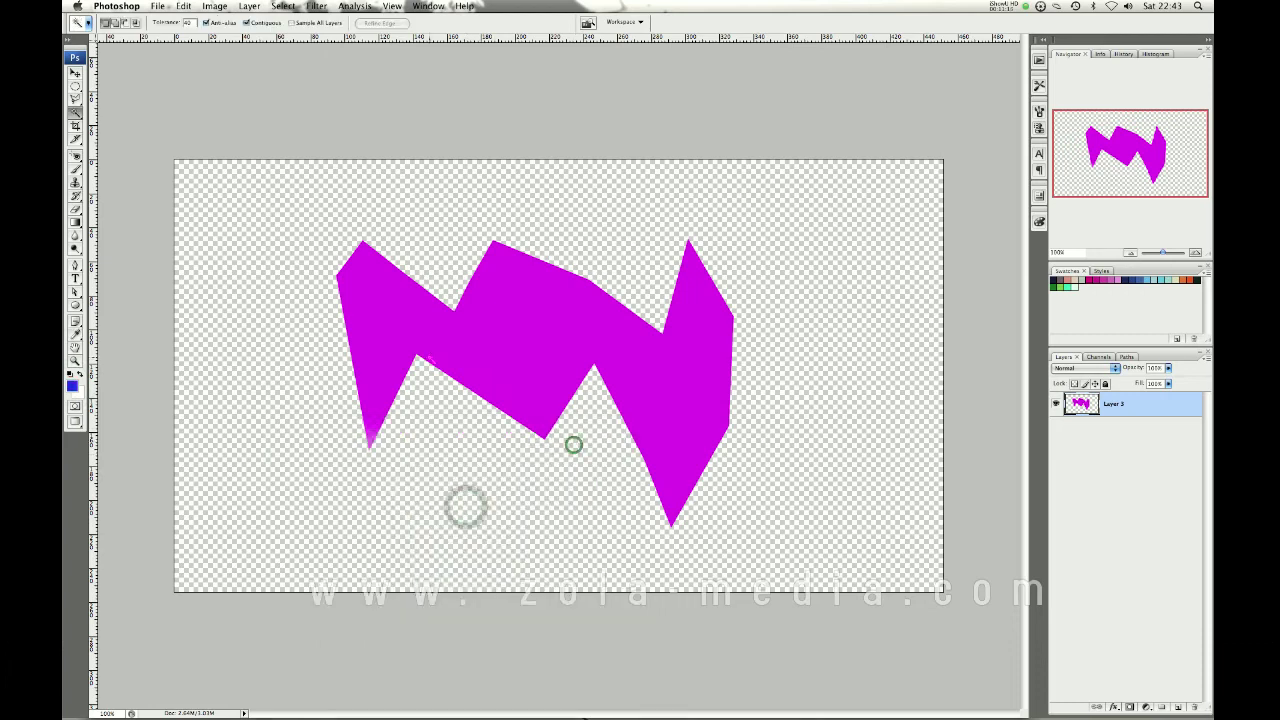
{"action": "key", "text": "b"}
{"action": "mouse_move", "coordinate": [312, 322]}
{"action": "left_mouse_down"}
{"action": "mouse_move", "coordinate": [310, 370]}
{"action": "mouse_move", "coordinate": [416, 391]}
{"action": "mouse_move", "coordinate": [392, 303]}
{"action": "mouse_move", "coordinate": [297, 413]}
{"action": "mouse_move", "coordinate": [439, 444]}
{"action": "mouse_move", "coordinate": [512, 410]}
{"action": "mouse_move", "coordinate": [512, 380]}
{"action": "mouse_move", "coordinate": [462, 382]}
{"action": "mouse_move", "coordinate": [529, 411]}
{"action": "mouse_move", "coordinate": [597, 391]}
{"action": "left_mouse_up"}
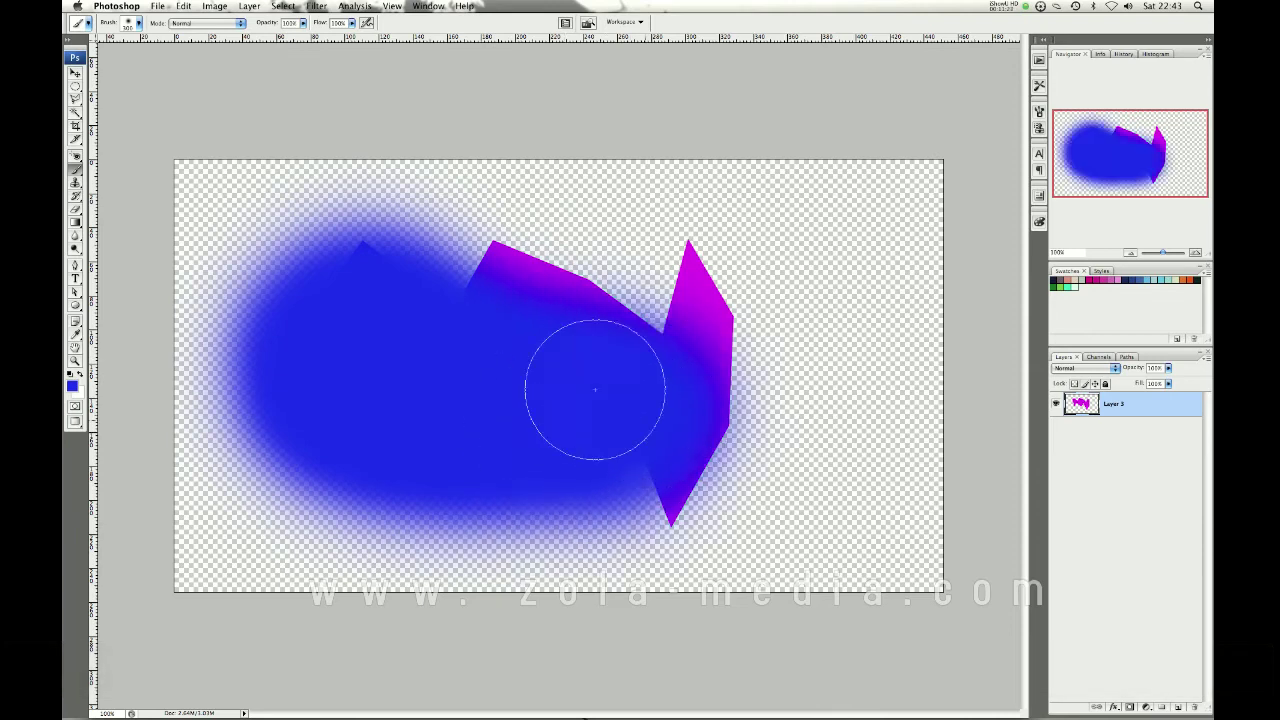
- Magic Wand-select the blue region, shift it left, then undo the move and deselect
{"action": "left_click", "coordinate": [75, 114]}
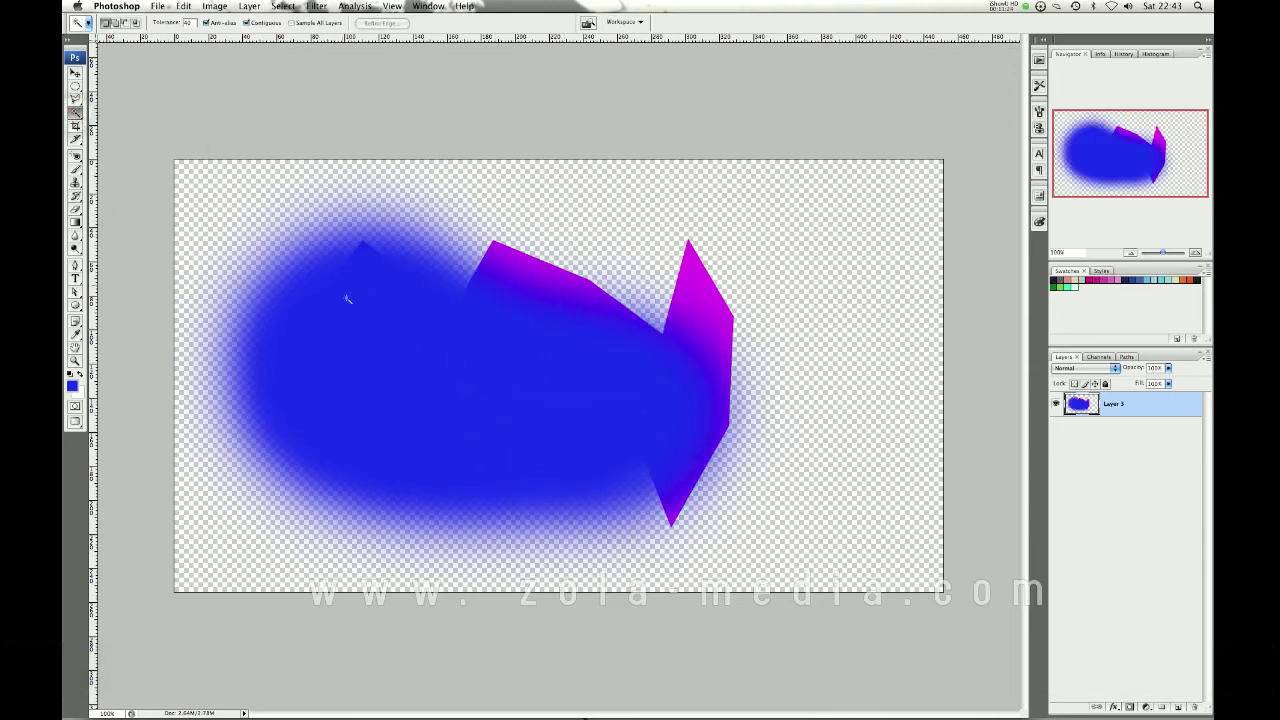
{"action": "left_click", "coordinate": [426, 376]}
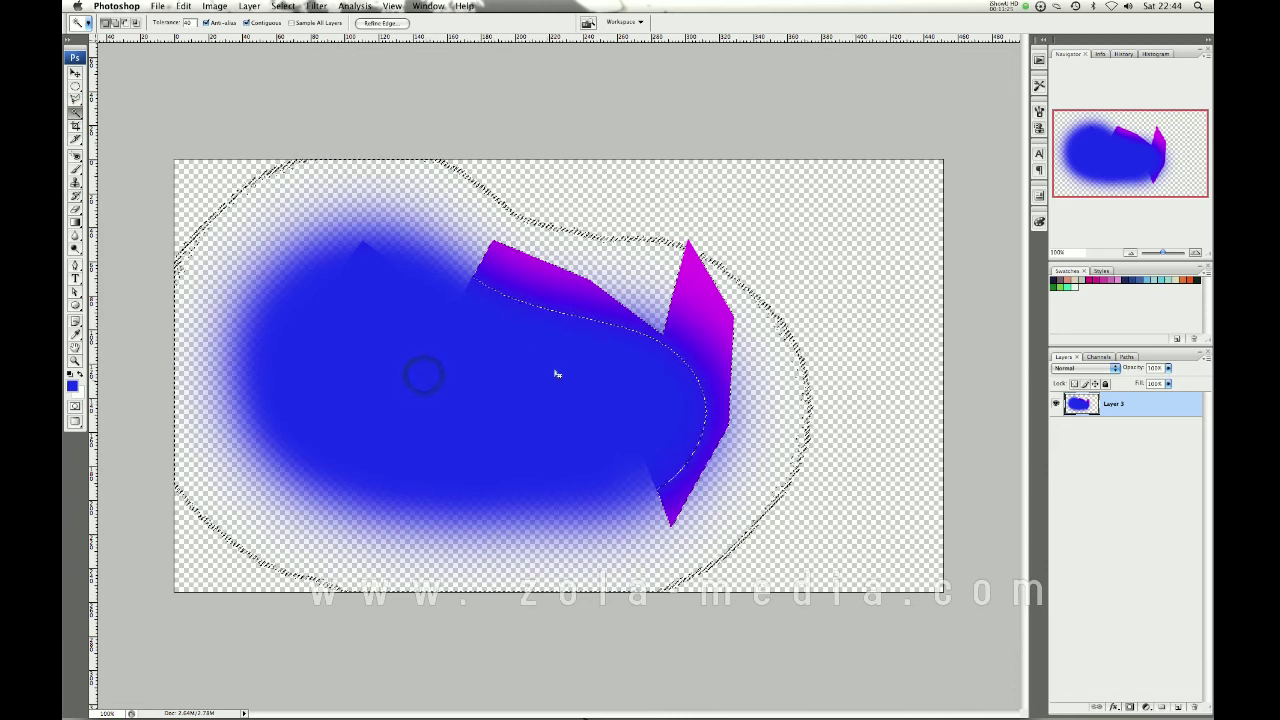
{"action": "key", "text": "v"}
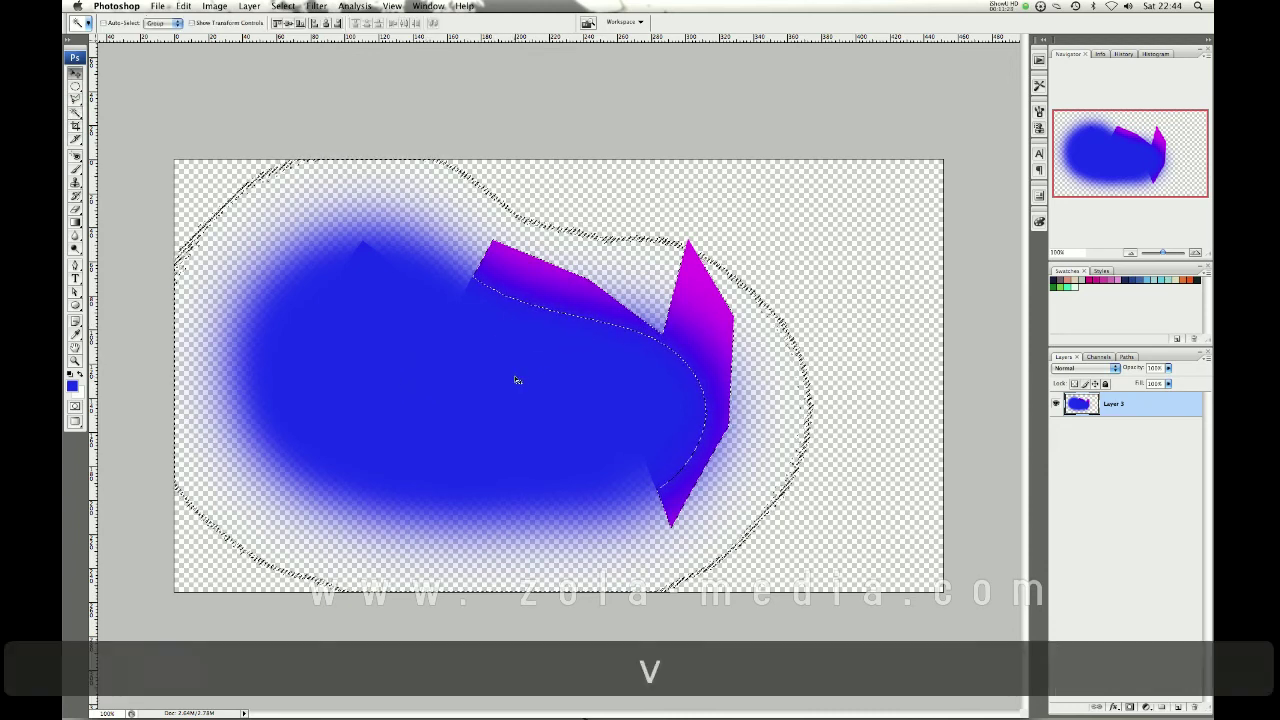
{"action": "left_click_drag", "start_coordinate": [529, 371], "coordinate": [461, 383]}
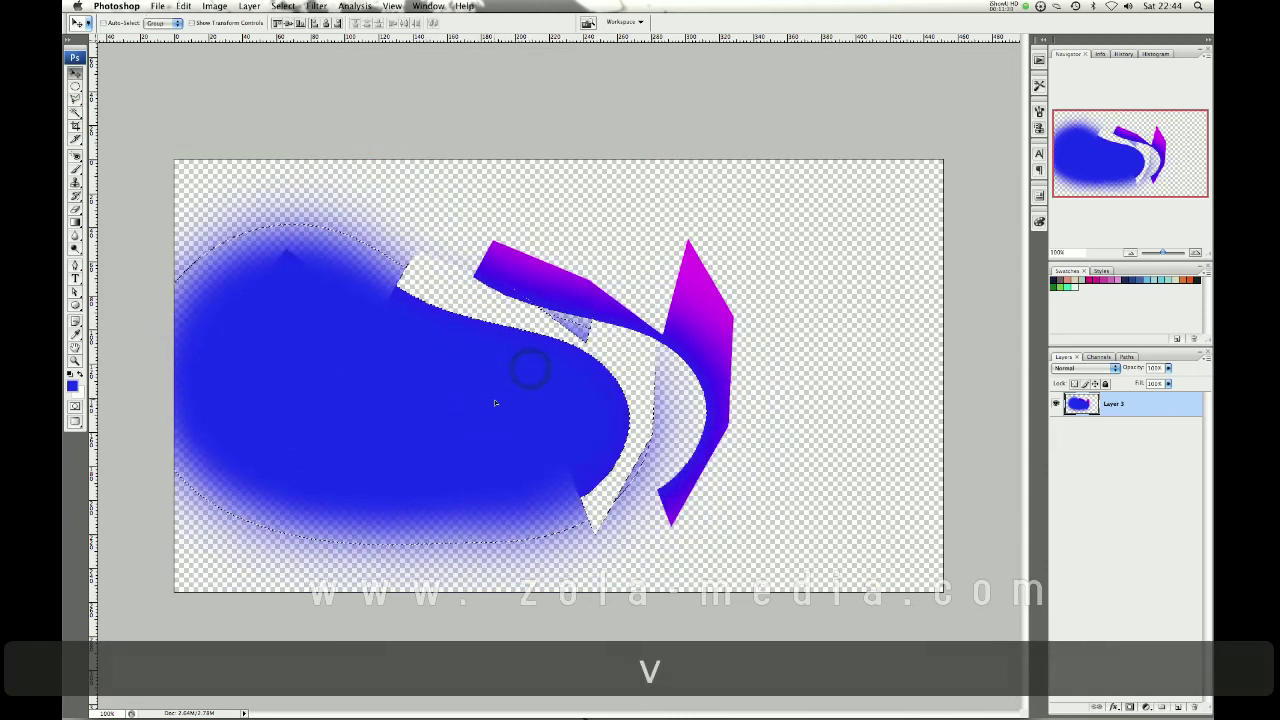
{"action": "key", "text": "super+d"}
{"action": "key", "text": "alt+super+z"}
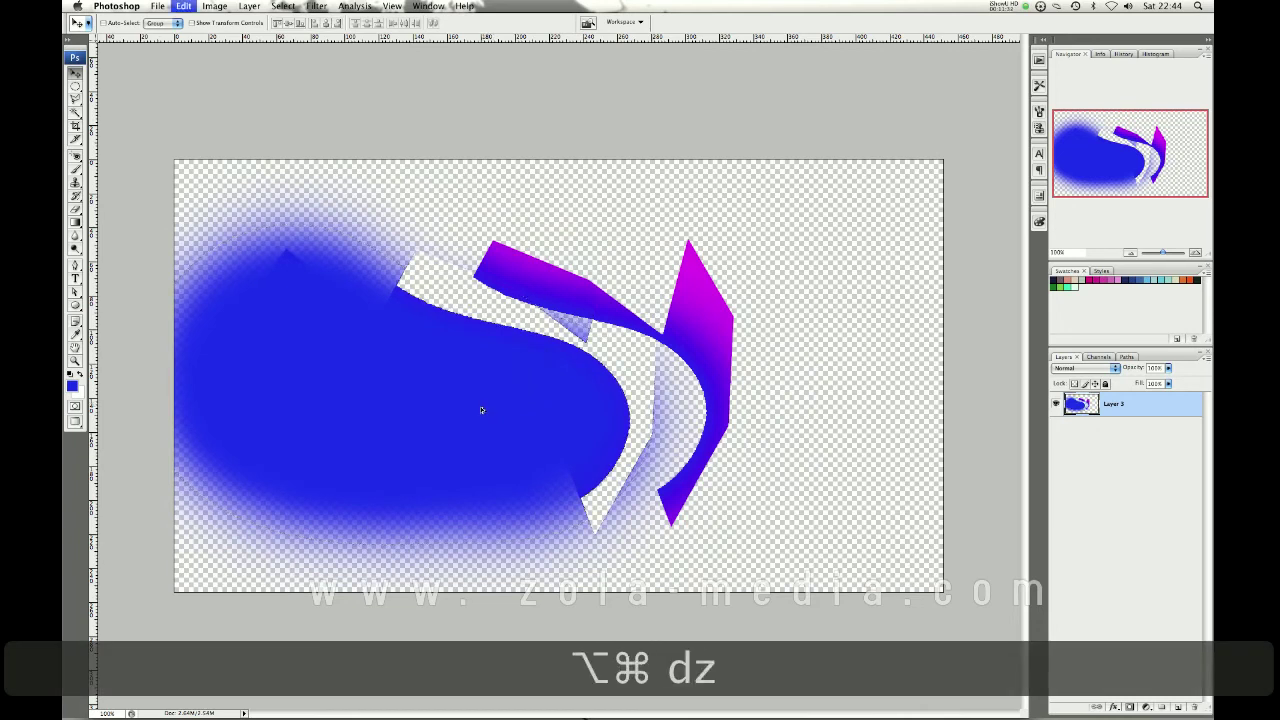
{"action": "key", "text": "alt+super+z"}
{"action": "key", "text": "super+d"}
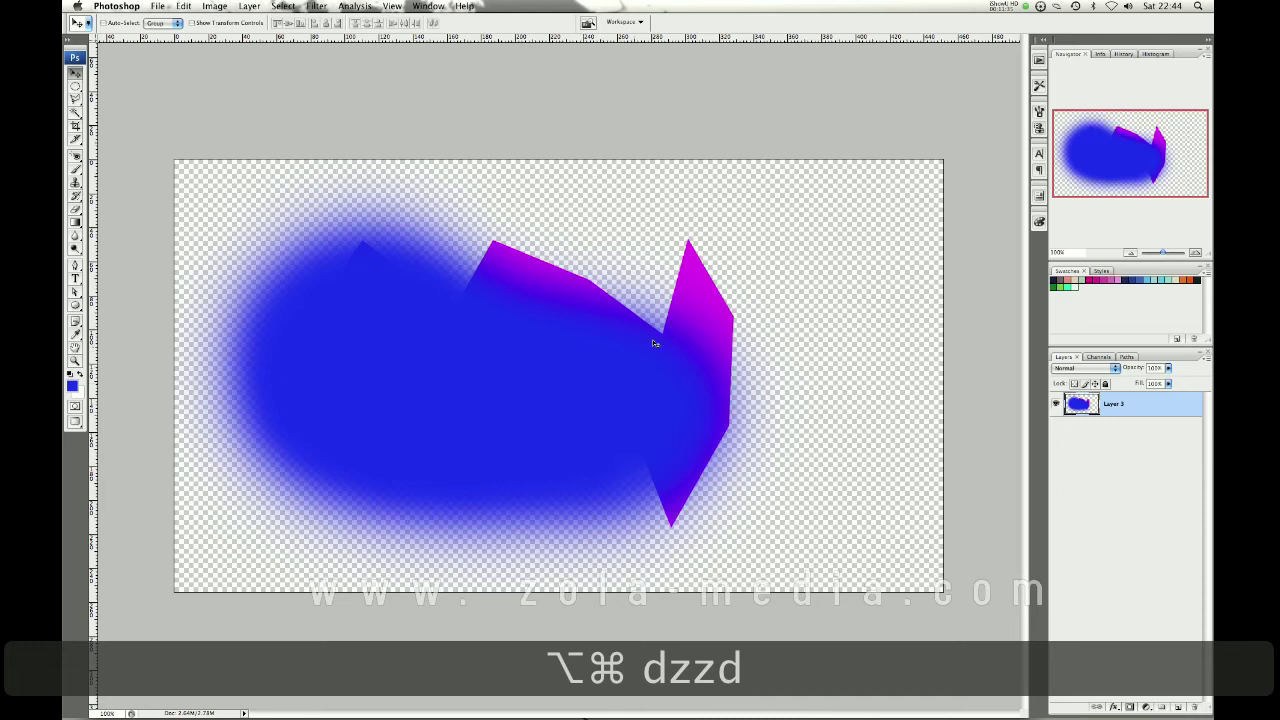
- Add an empty Layer 4 and delete Layer 3, clearing the canvas
{"action": "key", "text": "BackSpace"}
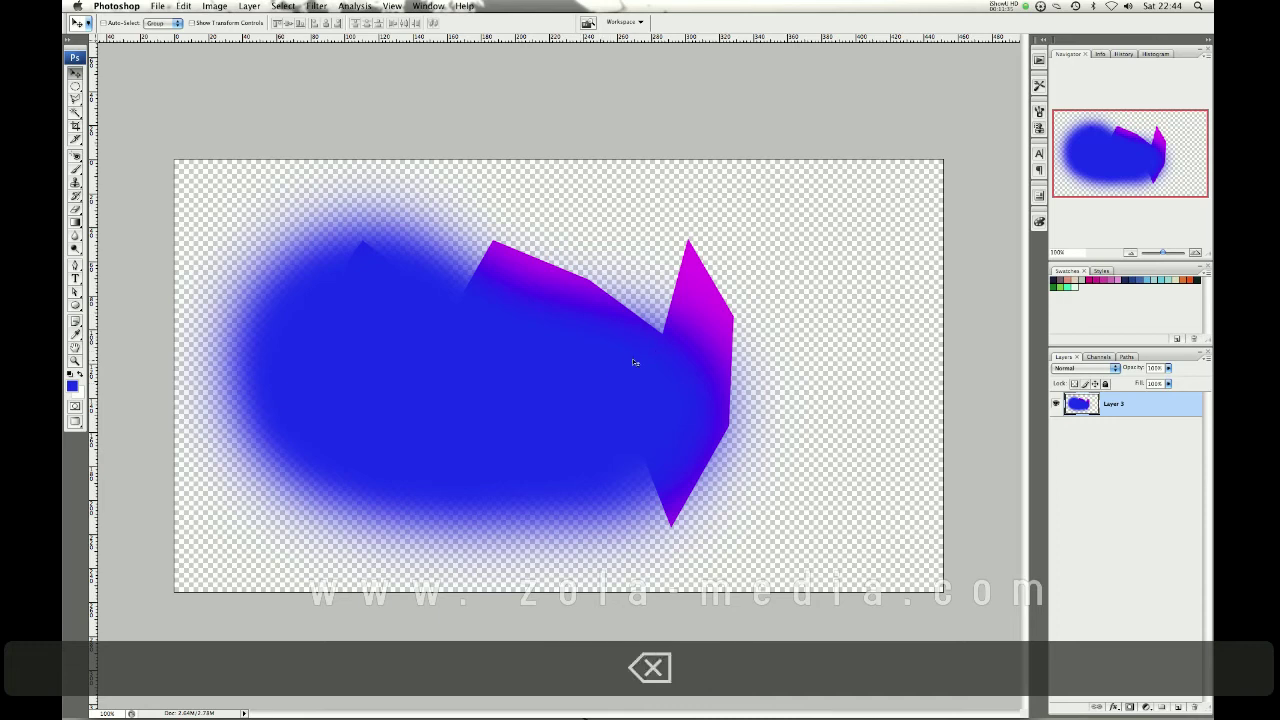
{"action": "left_click", "coordinate": [1178, 707]}
{"action": "left_click_drag", "start_coordinate": [1160, 428], "coordinate": [1194, 707]}
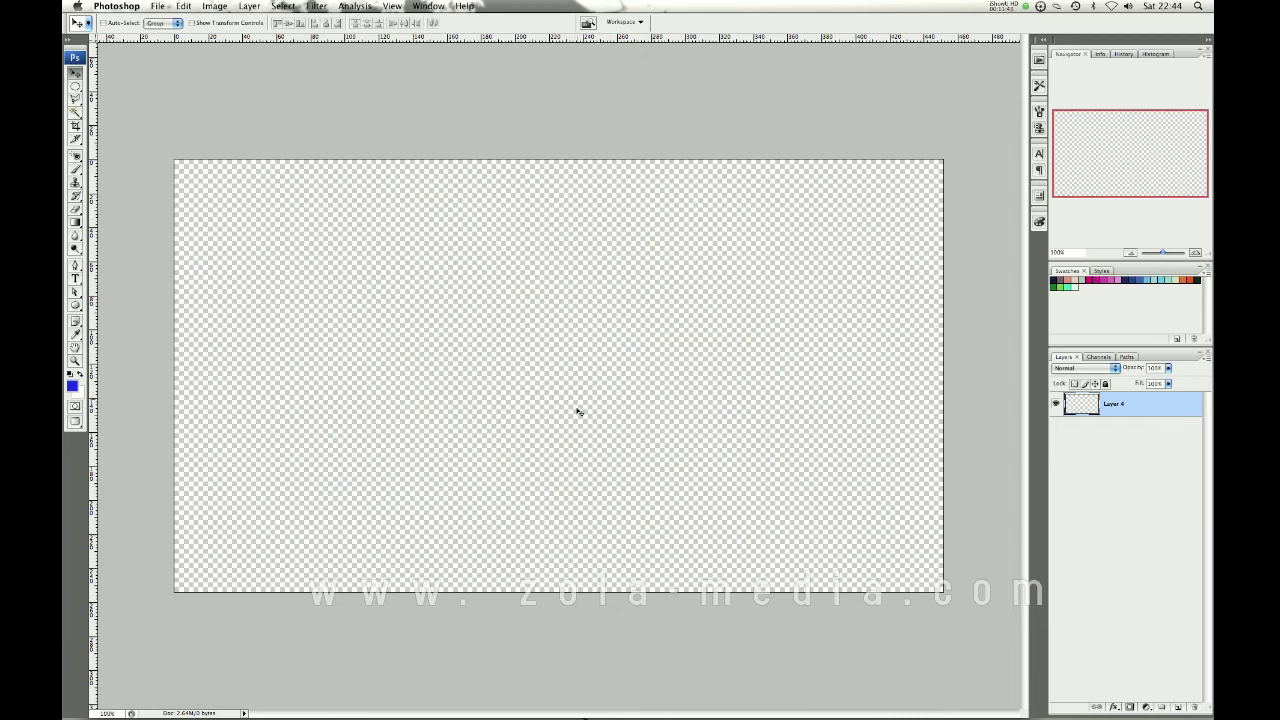
- Open Urban Dreams.png from the Desktop through File > Open
{"action": "key", "text": "b"}
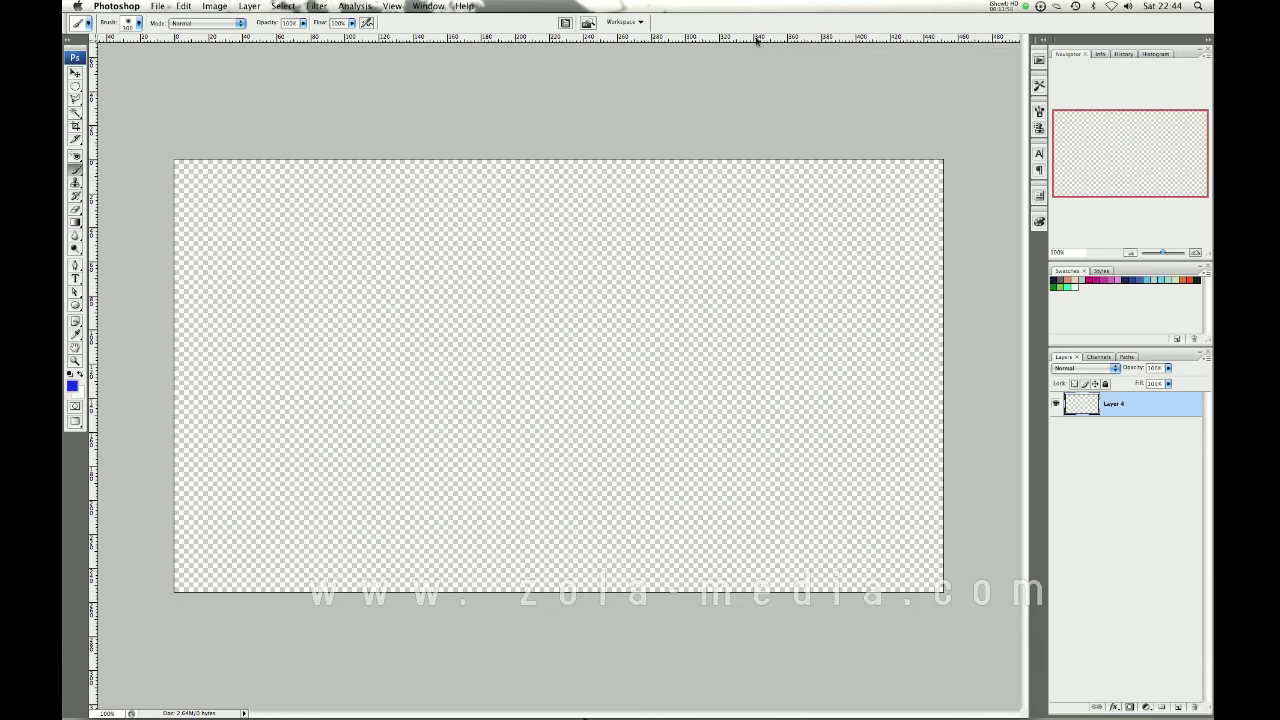
{"action": "left_click", "coordinate": [158, 7]}
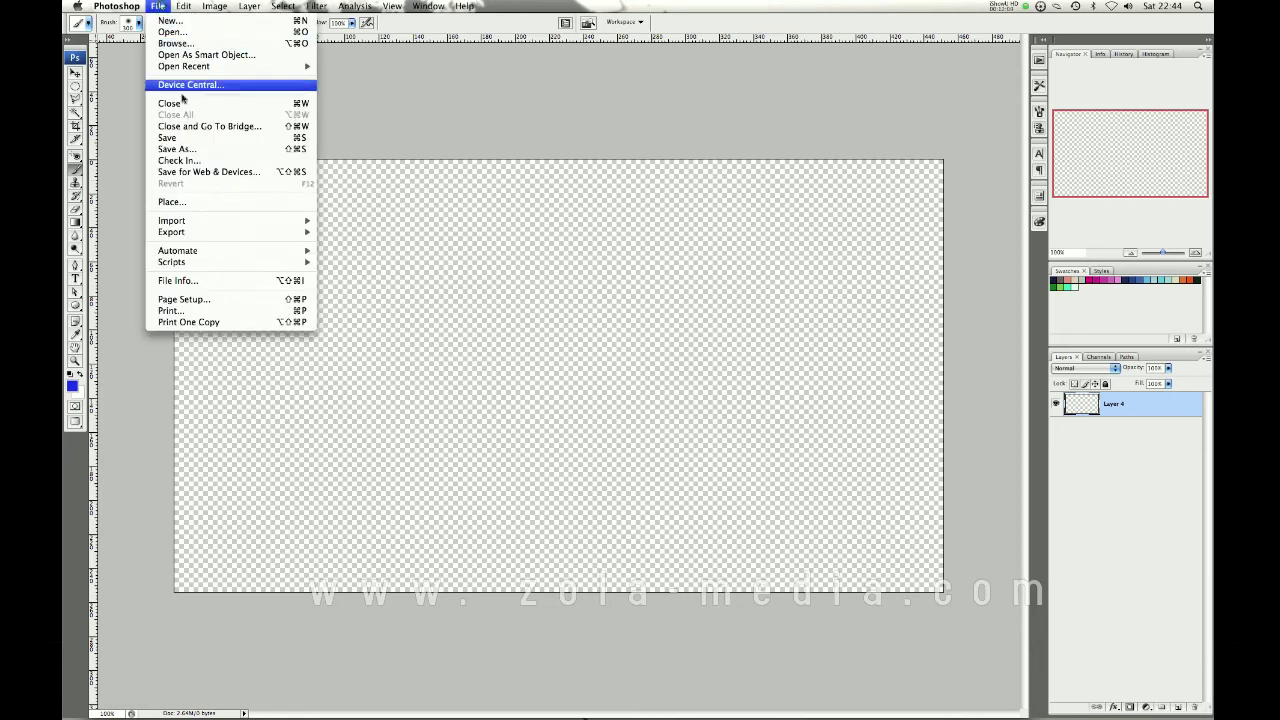
{"action": "left_click", "coordinate": [212, 34]}
{"action": "left_click", "coordinate": [278, 159]}
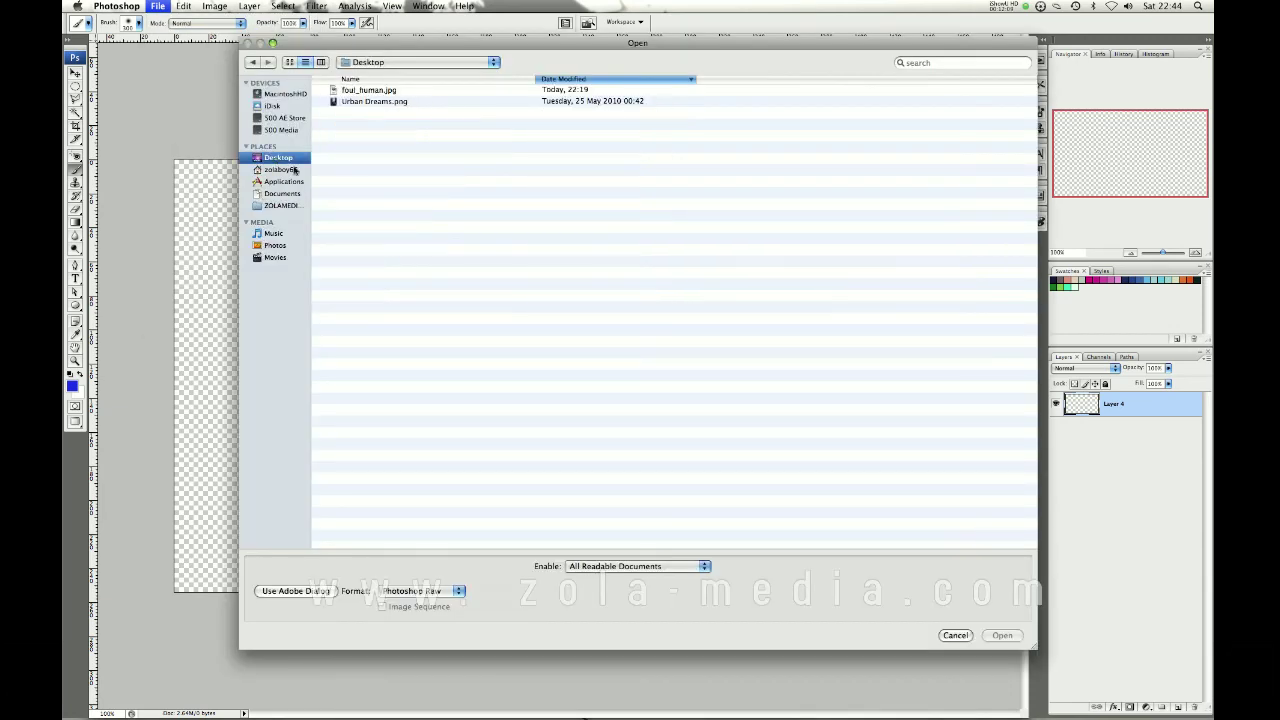
{"action": "double_click", "coordinate": [376, 103]}
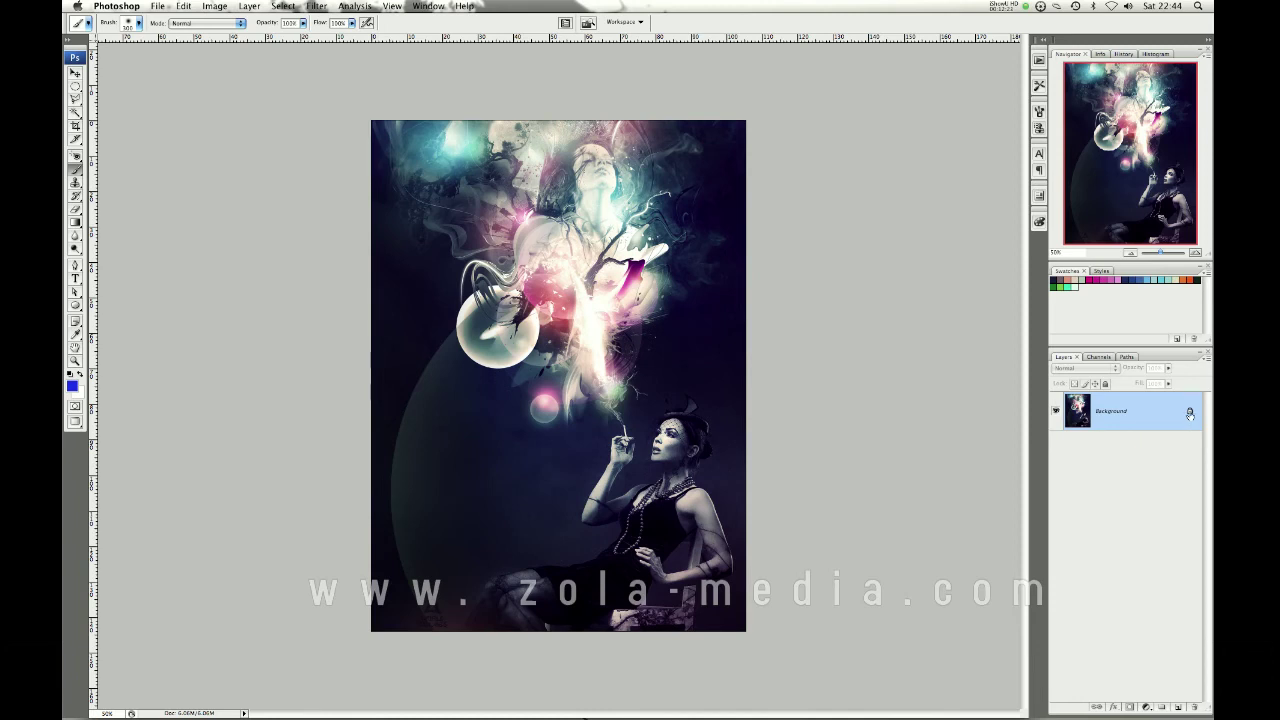
- Undo a test blue brush stroke on Urban Dreams and return to Standard Screen Mode
{"action": "mouse_move", "coordinate": [590, 415]}
{"action": "left_mouse_down"}
{"action": "mouse_move", "coordinate": [660, 385]}
{"action": "mouse_move", "coordinate": [551, 446]}
{"action": "mouse_move", "coordinate": [614, 543]}
{"action": "mouse_move", "coordinate": [801, 413]}
{"action": "left_mouse_up"}
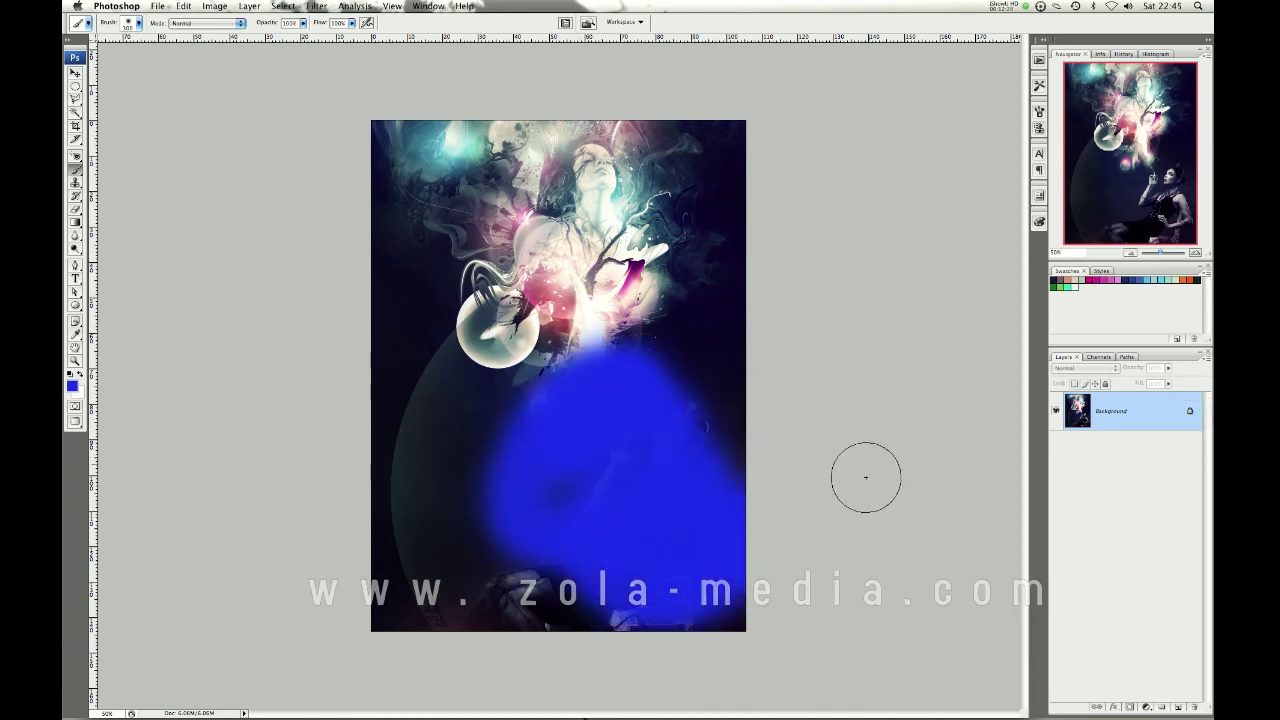
{"action": "key", "text": "super+z"}
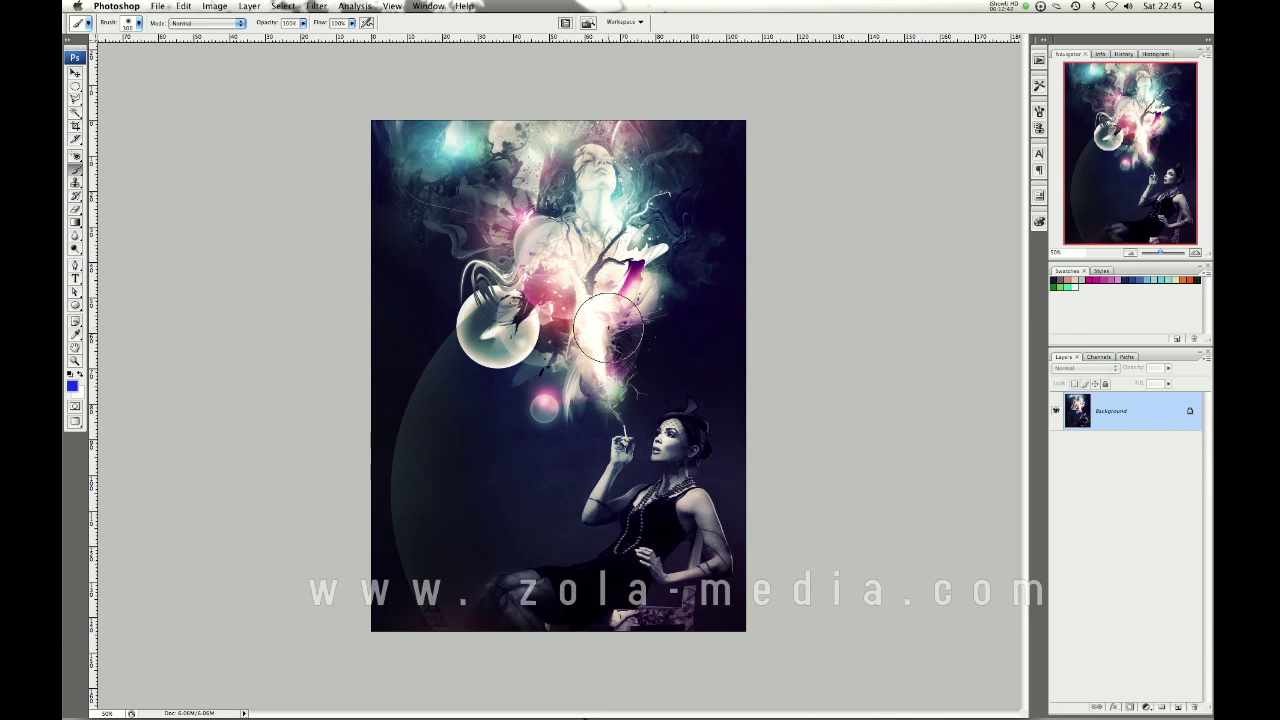
{"action": "key", "text": "f"}
{"action": "key", "text": "f"}
{"action": "key", "text": "f"}
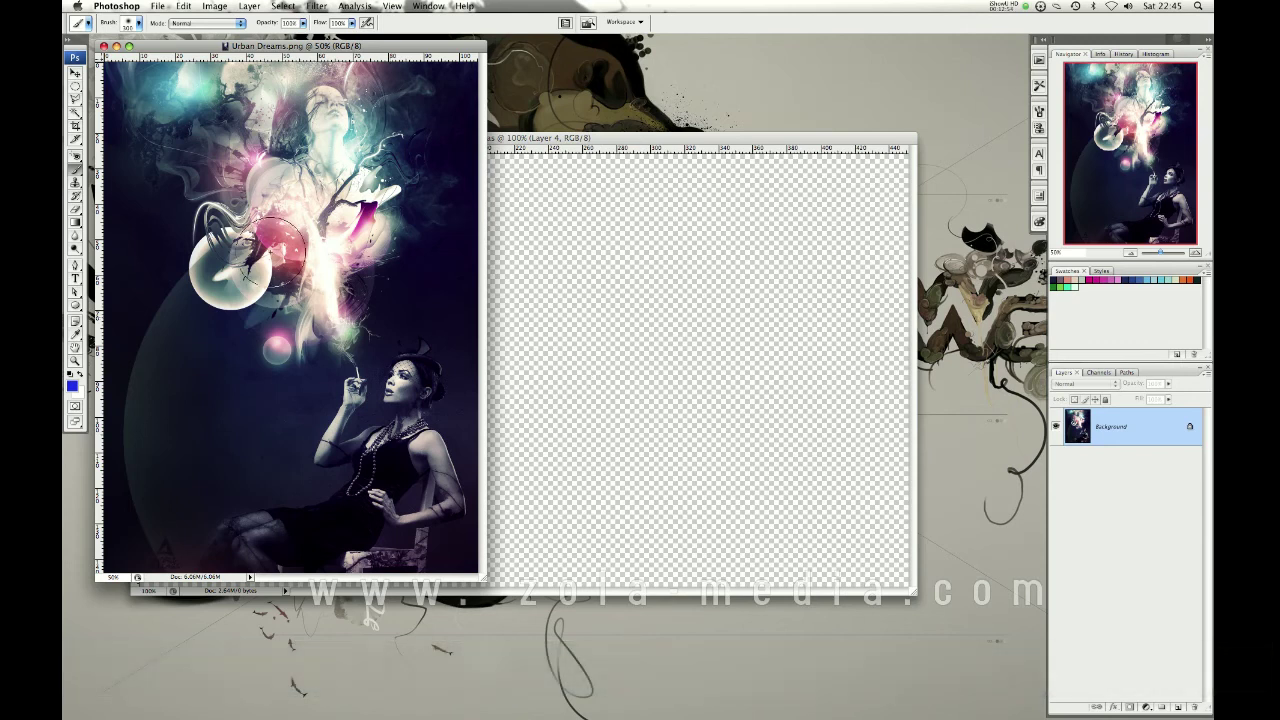
- Drag the Urban Dreams artwork into the Canvas document as Layer 5 and position it
{"action": "left_click", "coordinate": [75, 75]}
{"action": "left_click_drag", "start_coordinate": [270, 225], "coordinate": [648, 580]}
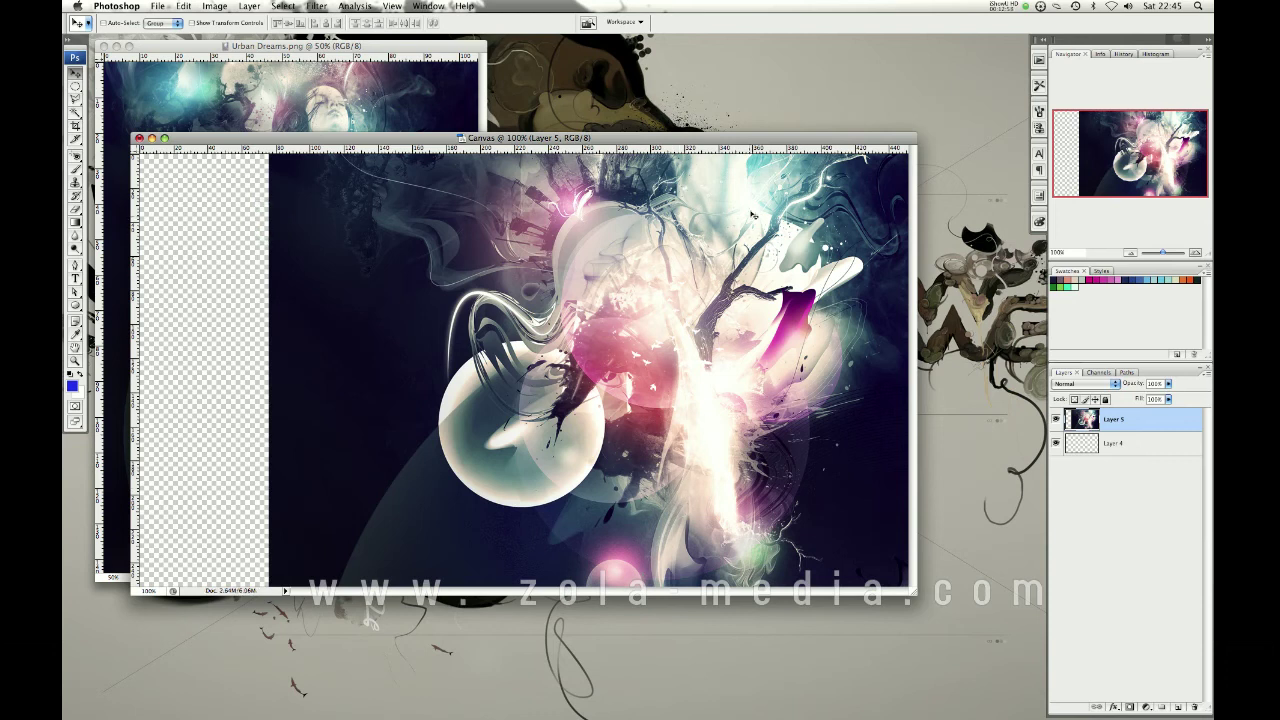
{"action": "left_click_drag", "start_coordinate": [913, 593], "coordinate": [1046, 708]}
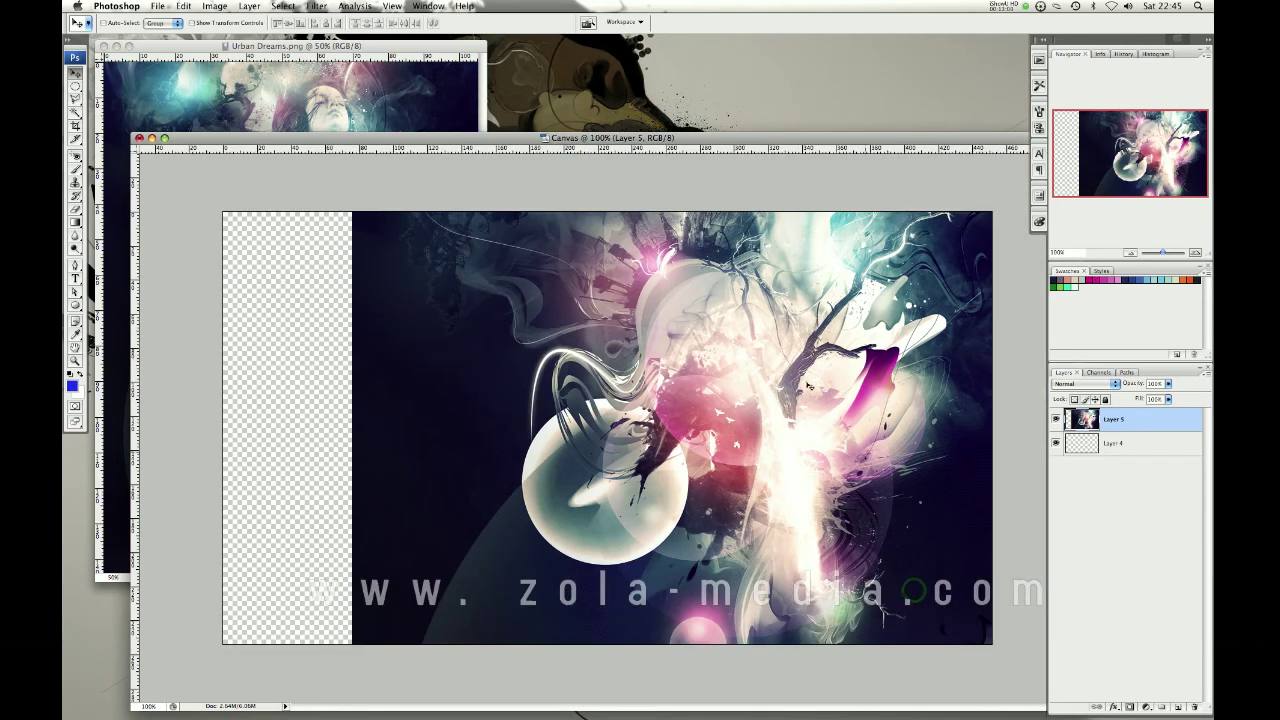
{"action": "left_click_drag", "start_coordinate": [742, 420], "coordinate": [669, 436]}
- Close the Urban Dreams document and move the Canvas window up and left
{"action": "left_click_drag", "start_coordinate": [346, 46], "coordinate": [350, 52]}
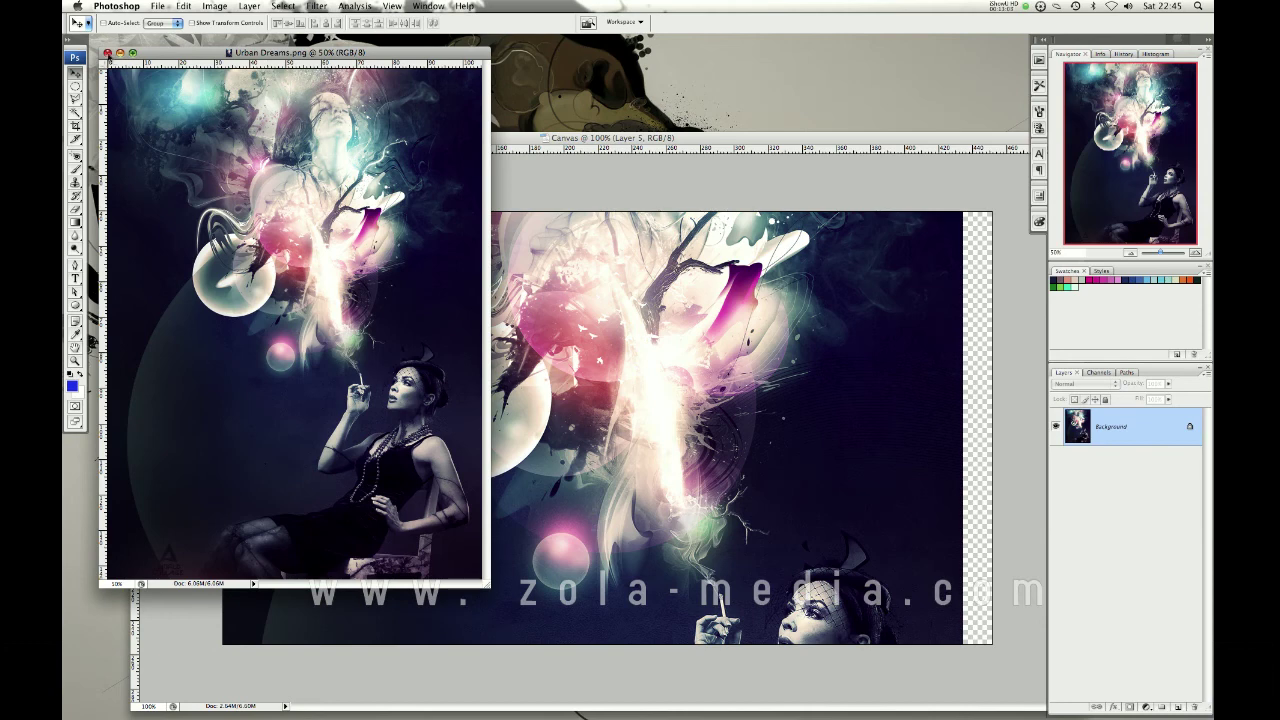
{"action": "left_click", "coordinate": [107, 52]}
{"action": "left_click_drag", "start_coordinate": [522, 147], "coordinate": [505, 116]}
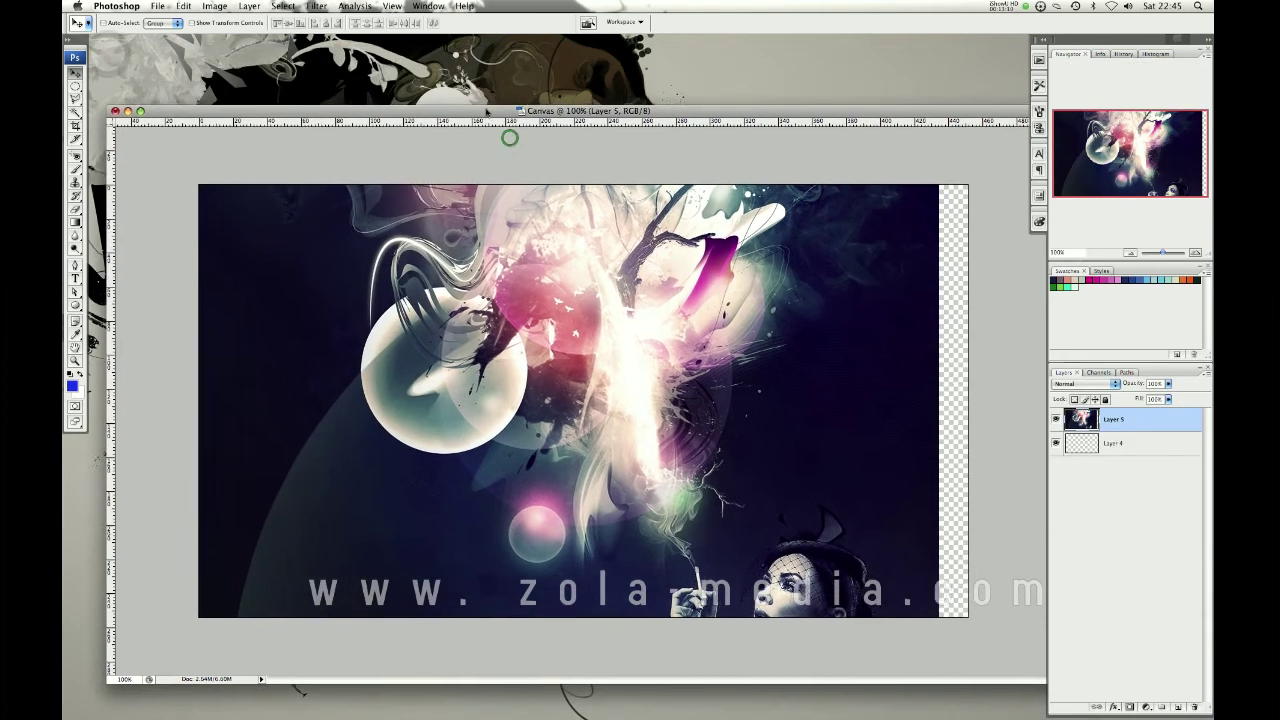
- Go full-screen and zoom the canvas out to 25%, then back in to 50%
{"action": "key", "text": "f"}
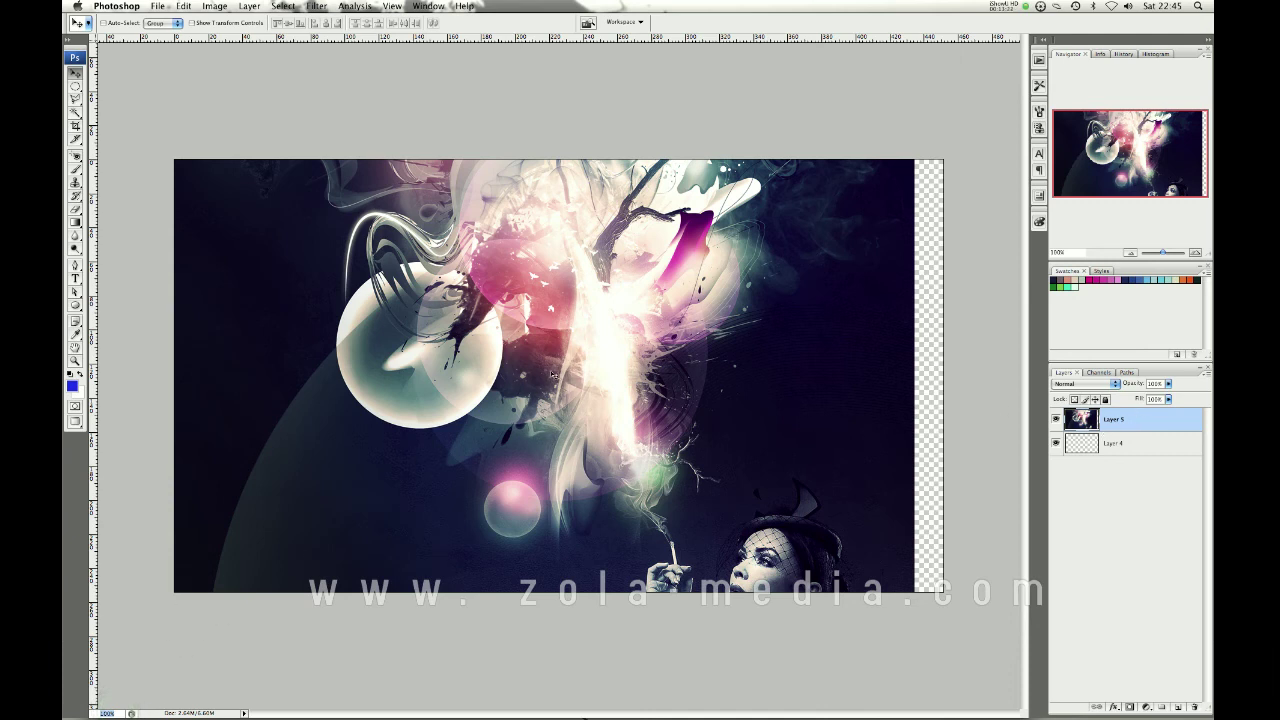
{"action": "key", "text": "super"}
{"action": "key", "text": "super"}
{"action": "key", "text": "super+minus"}
{"action": "key", "text": "super+minus"}
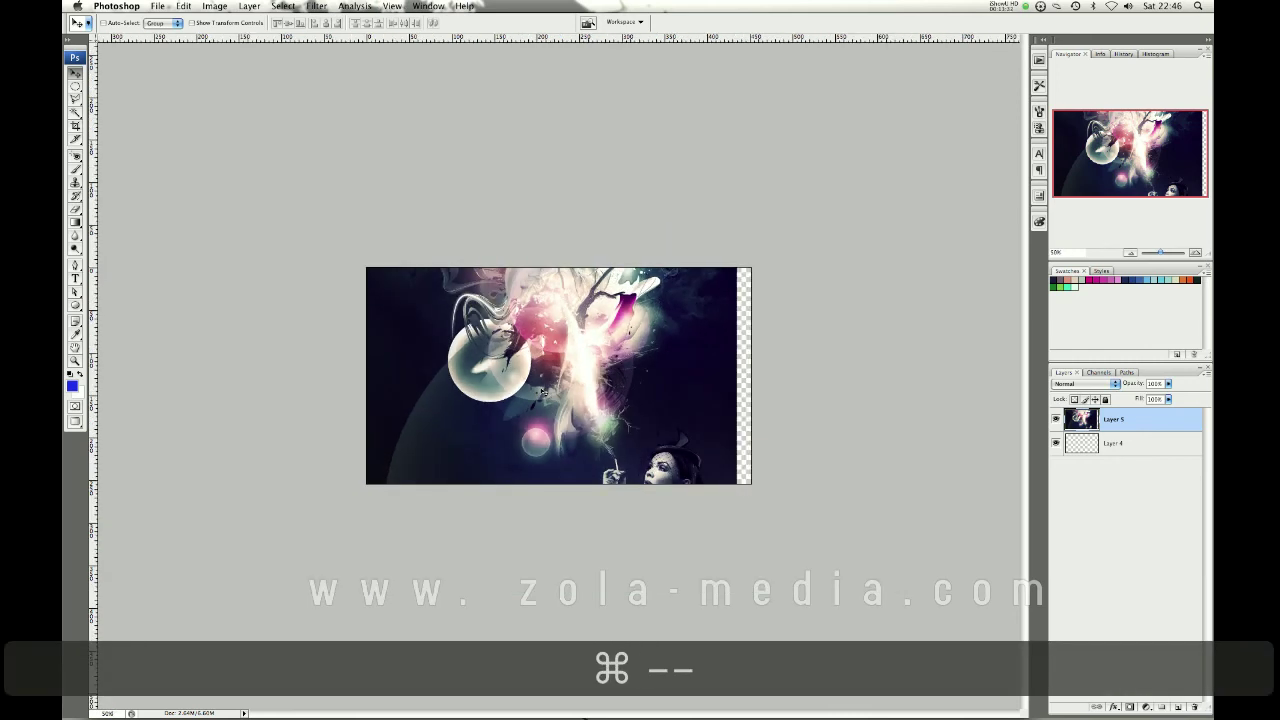
{"action": "key", "text": "super+minus"}
{"action": "key", "text": "super+minus"}
{"action": "key", "text": "super+equal"}
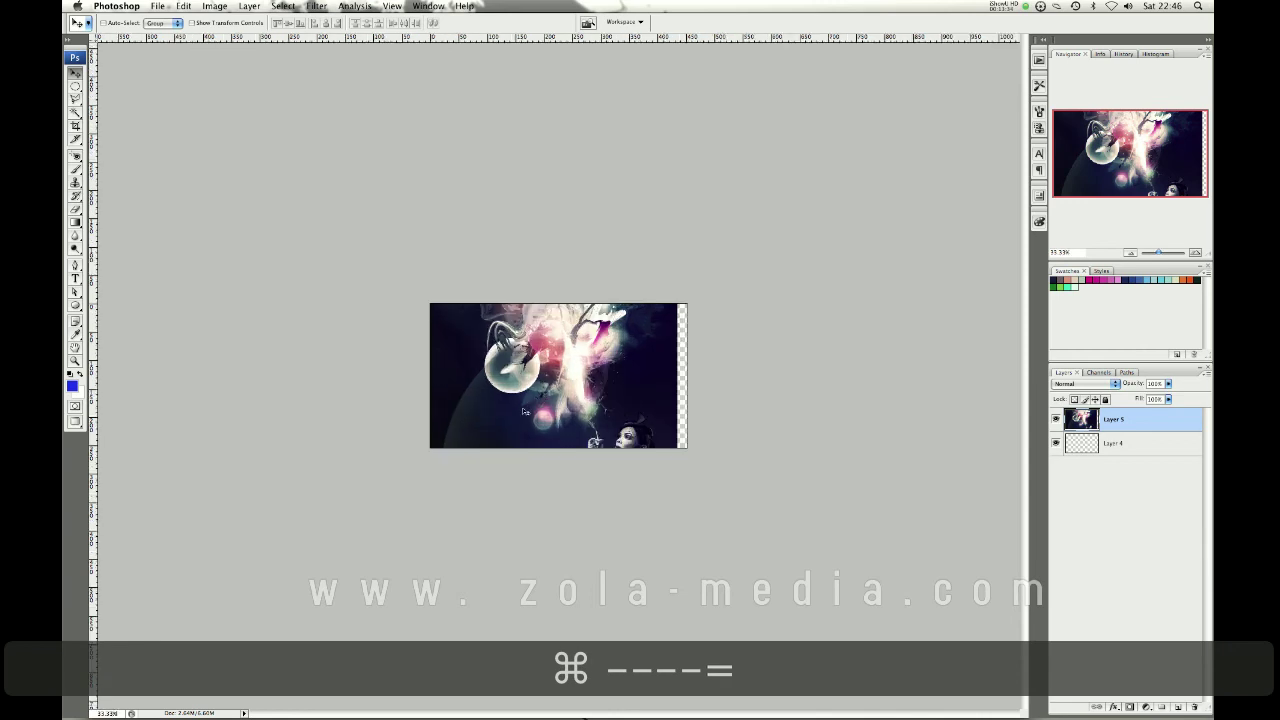
{"action": "key", "text": "super+equal"}
- Zoom to 100%, then to 3200% on the sphere's edge, and reset to 100%
{"action": "left_click", "coordinate": [76, 361]}
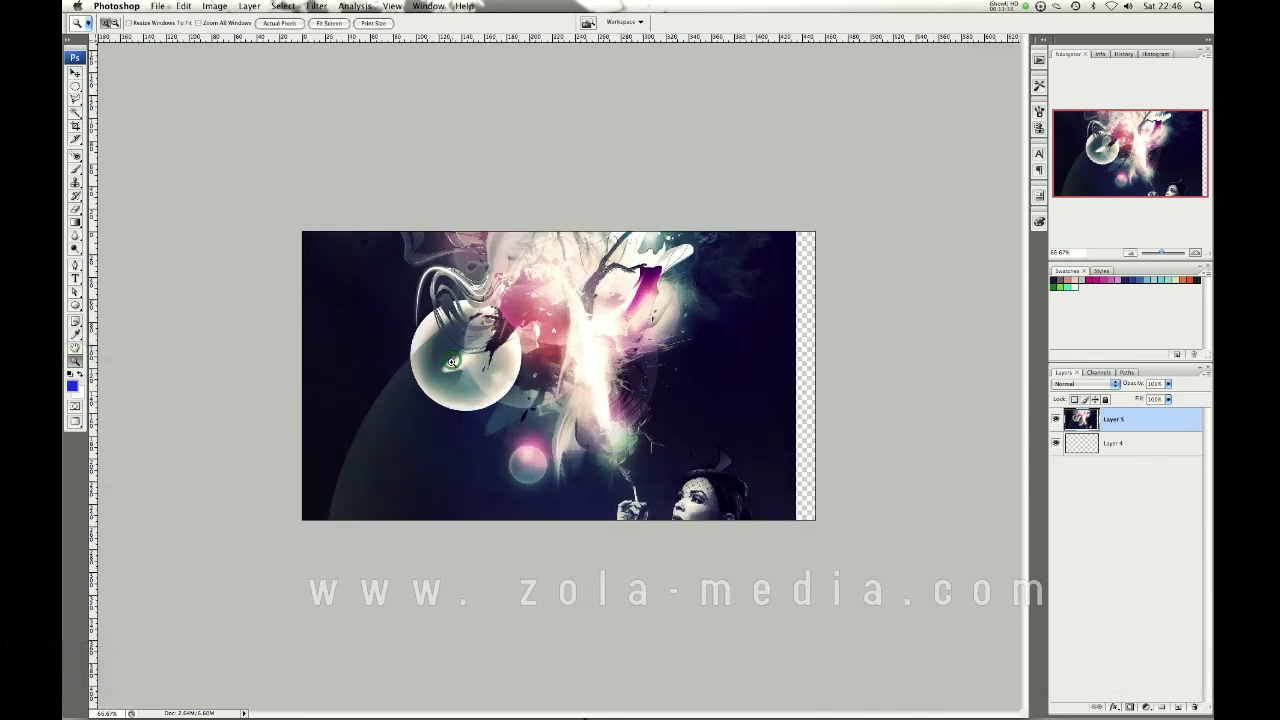
{"action": "left_click", "coordinate": [452, 360]}
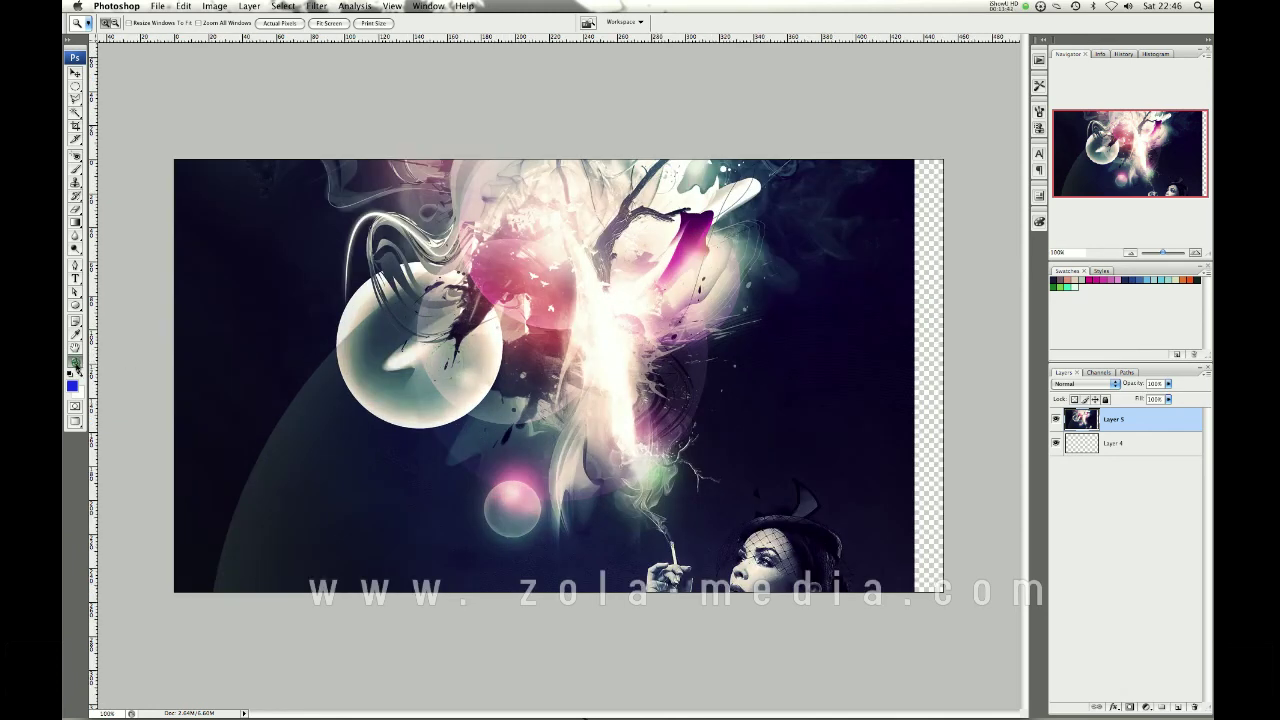
{"action": "left_click_drag", "start_coordinate": [354, 317], "coordinate": [379, 344]}
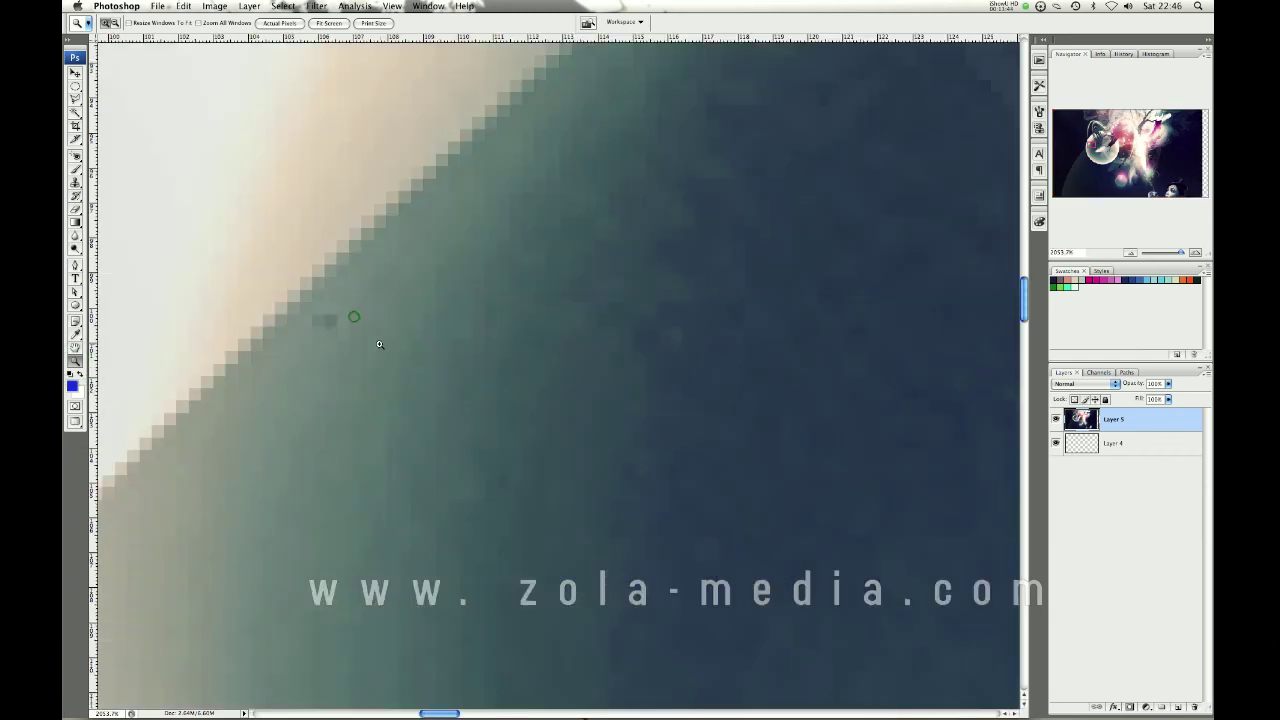
{"action": "left_click", "coordinate": [280, 211]}
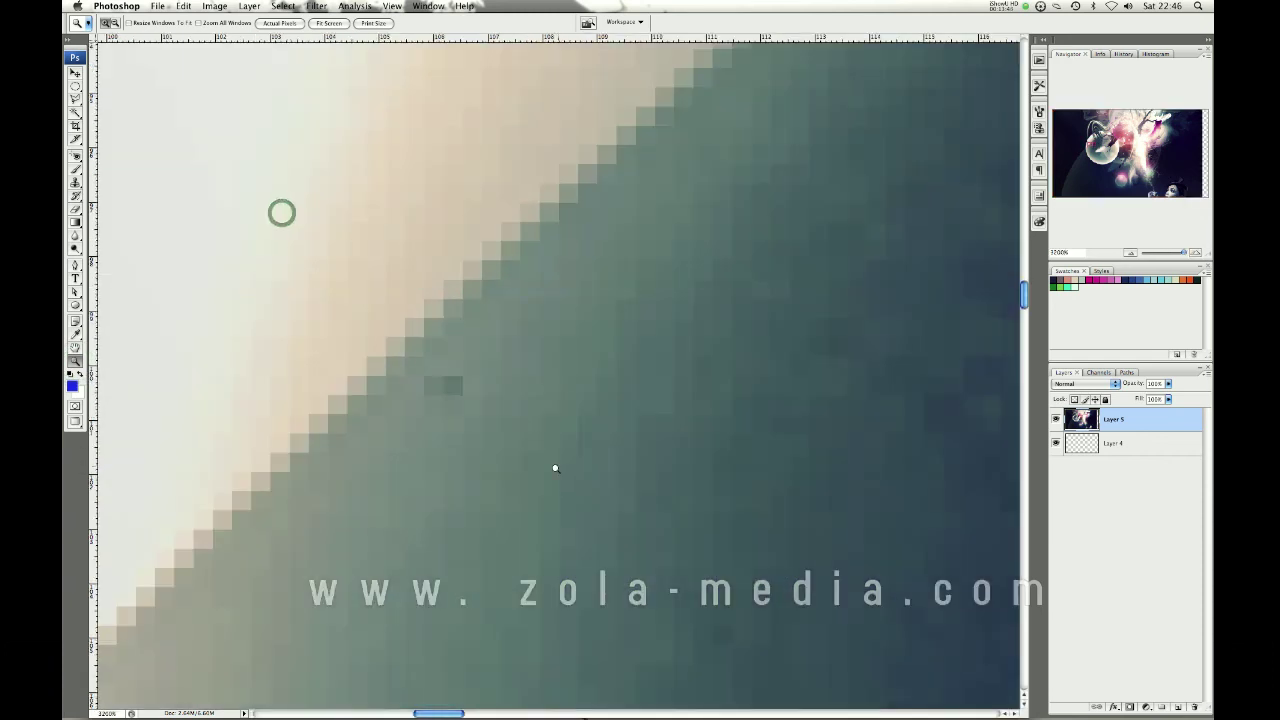
{"action": "double_click", "coordinate": [75, 362]}
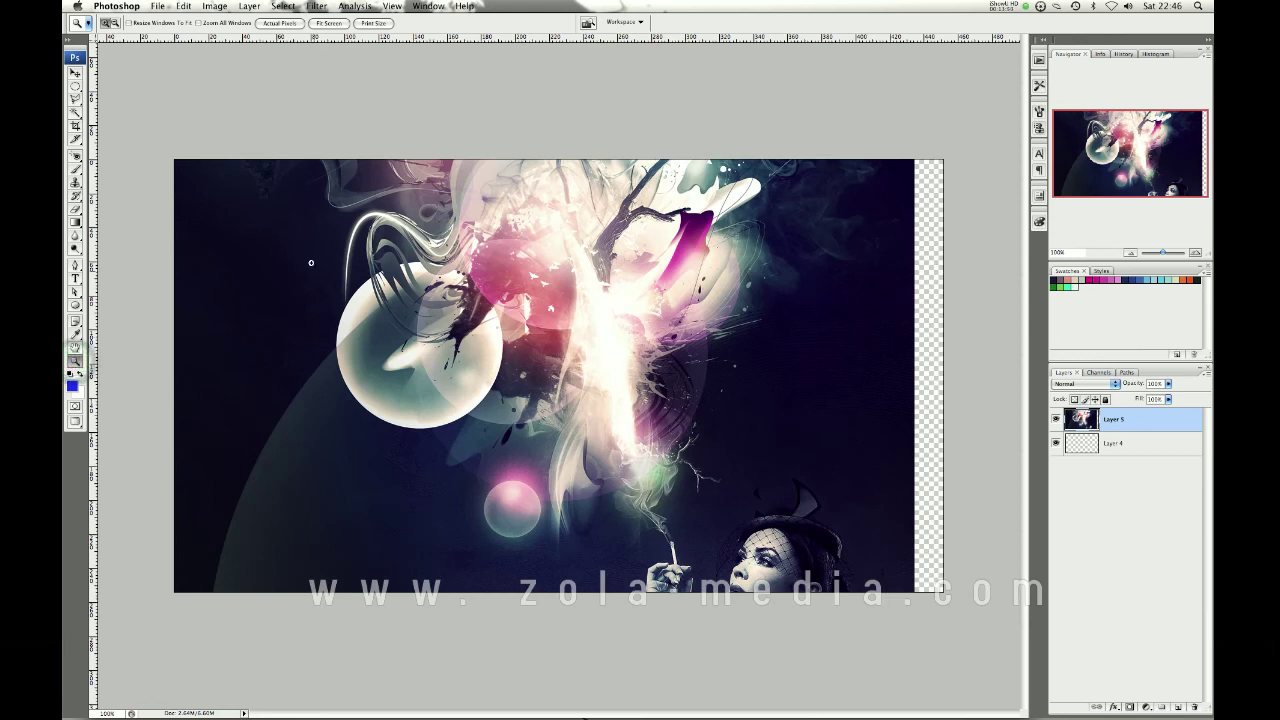
{"action": "left_click_drag", "start_coordinate": [312, 263], "coordinate": [541, 440]}
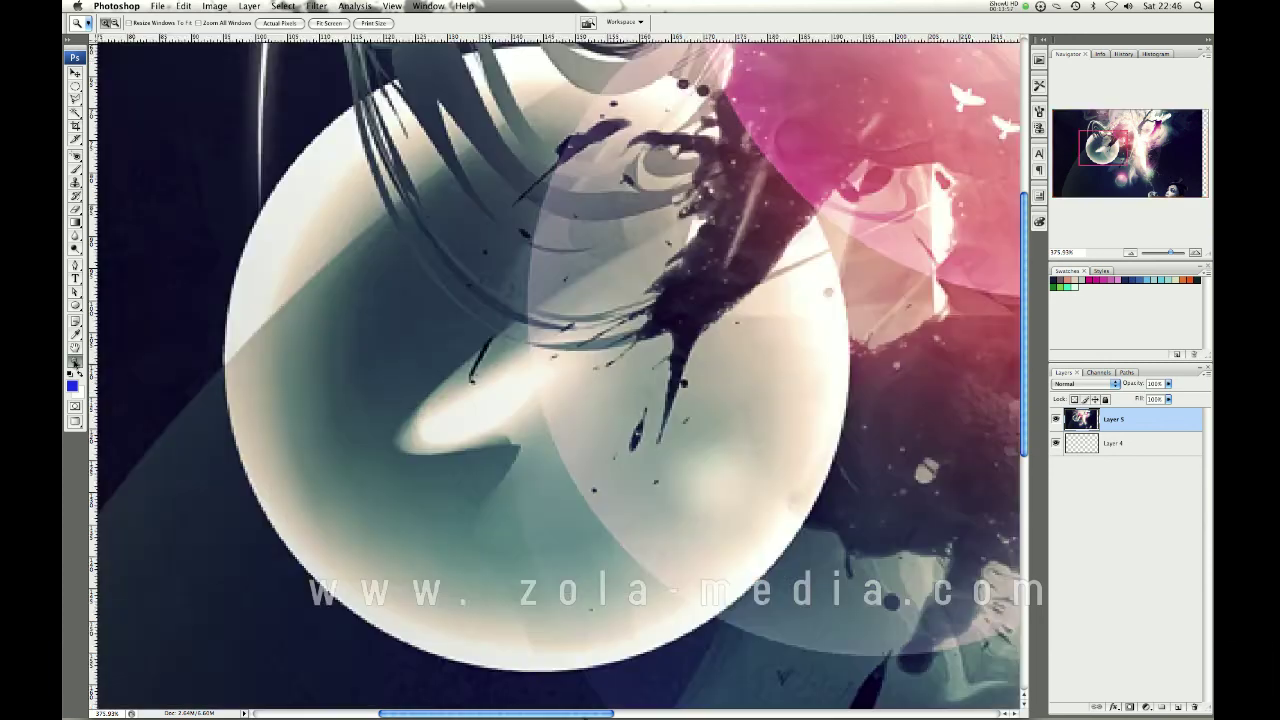
{"action": "double_click", "coordinate": [75, 362]}
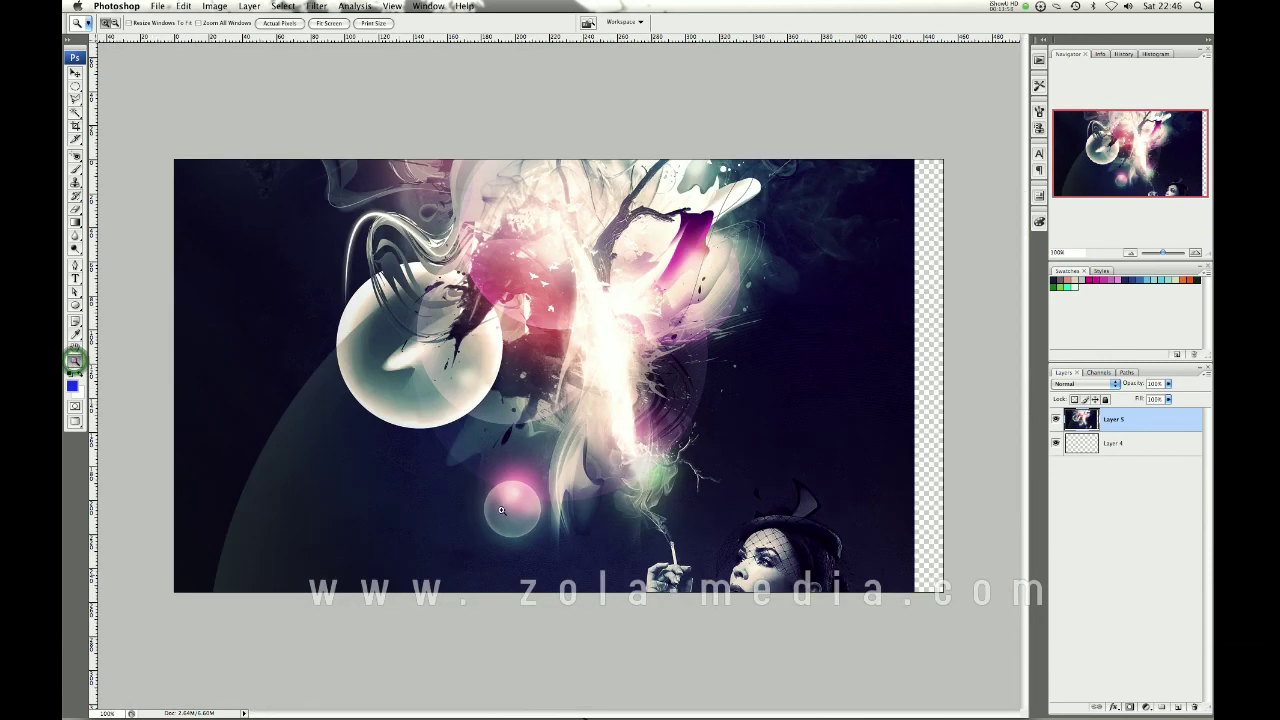
- Nudge the Urban Dreams layer slightly right and up, then show the Image menu
{"action": "key", "text": "v"}
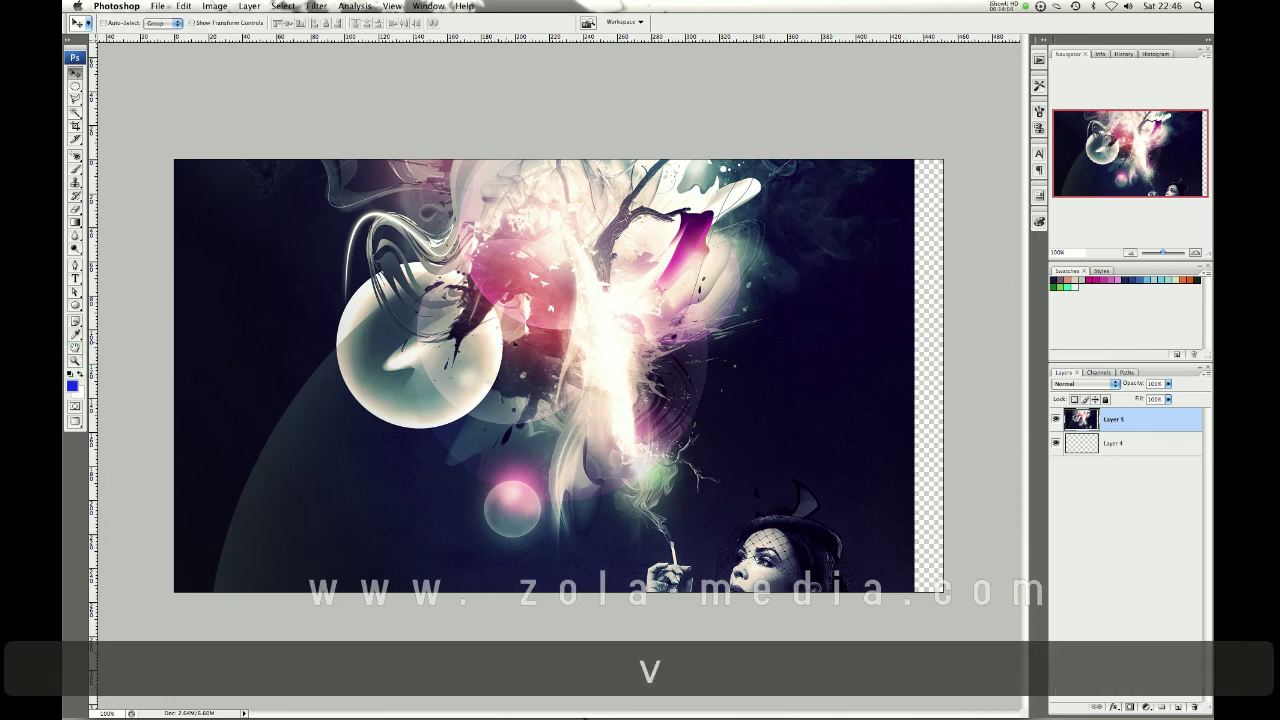
{"action": "mouse_move", "coordinate": [440, 380]}
{"action": "left_mouse_down"}
{"action": "mouse_move", "coordinate": [472, 370]}
{"action": "mouse_move", "coordinate": [453, 370]}
{"action": "left_mouse_up"}
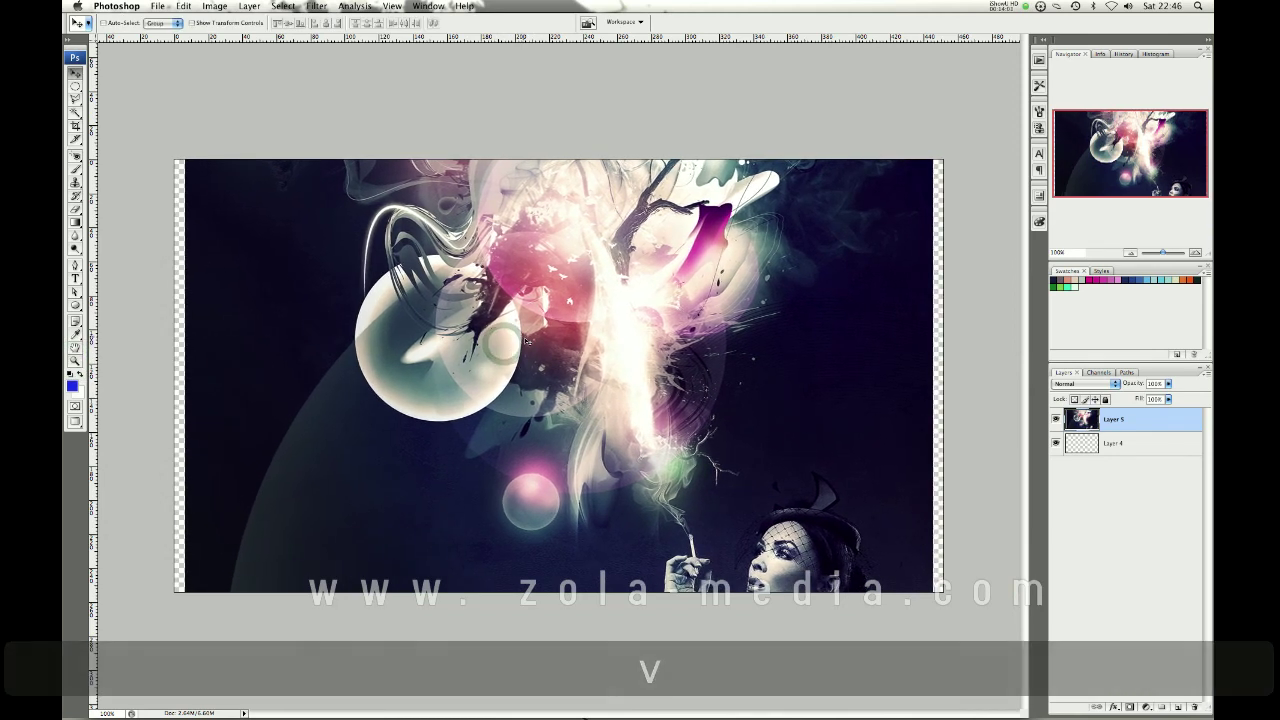
{"action": "left_click", "coordinate": [75, 128]}
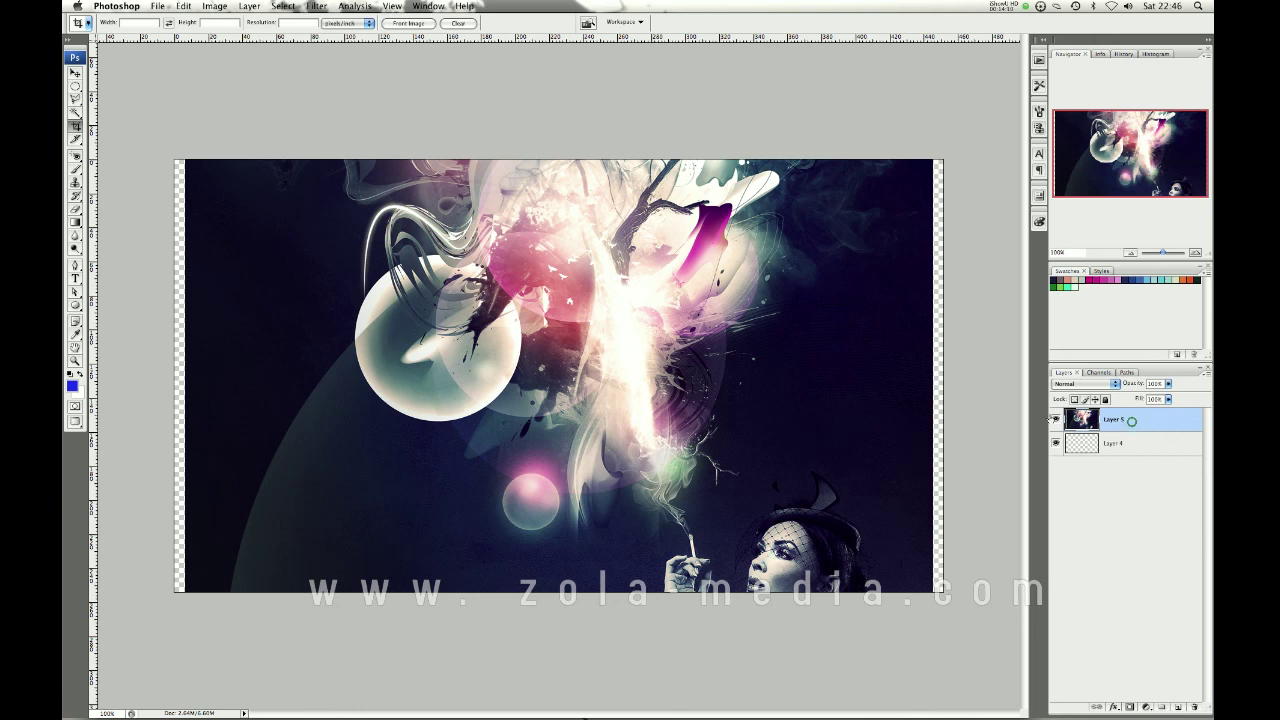
{"action": "left_click", "coordinate": [75, 73]}
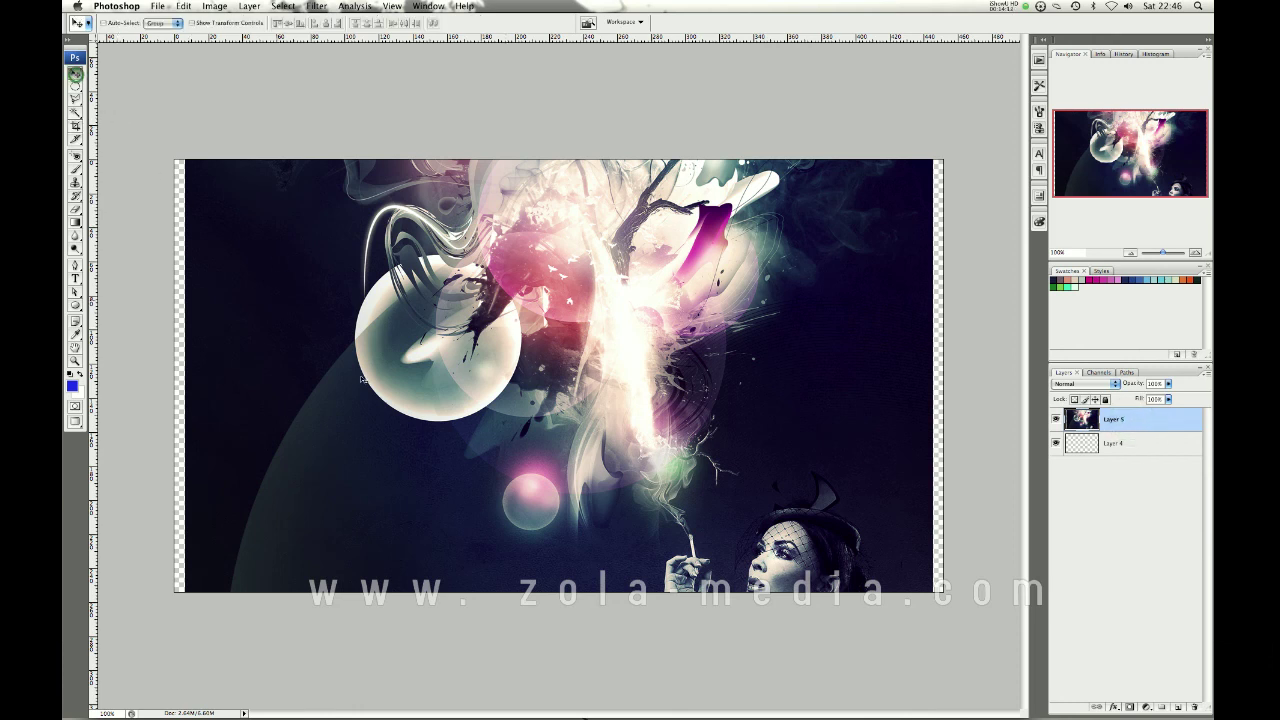
{"action": "left_click", "coordinate": [215, 7]}
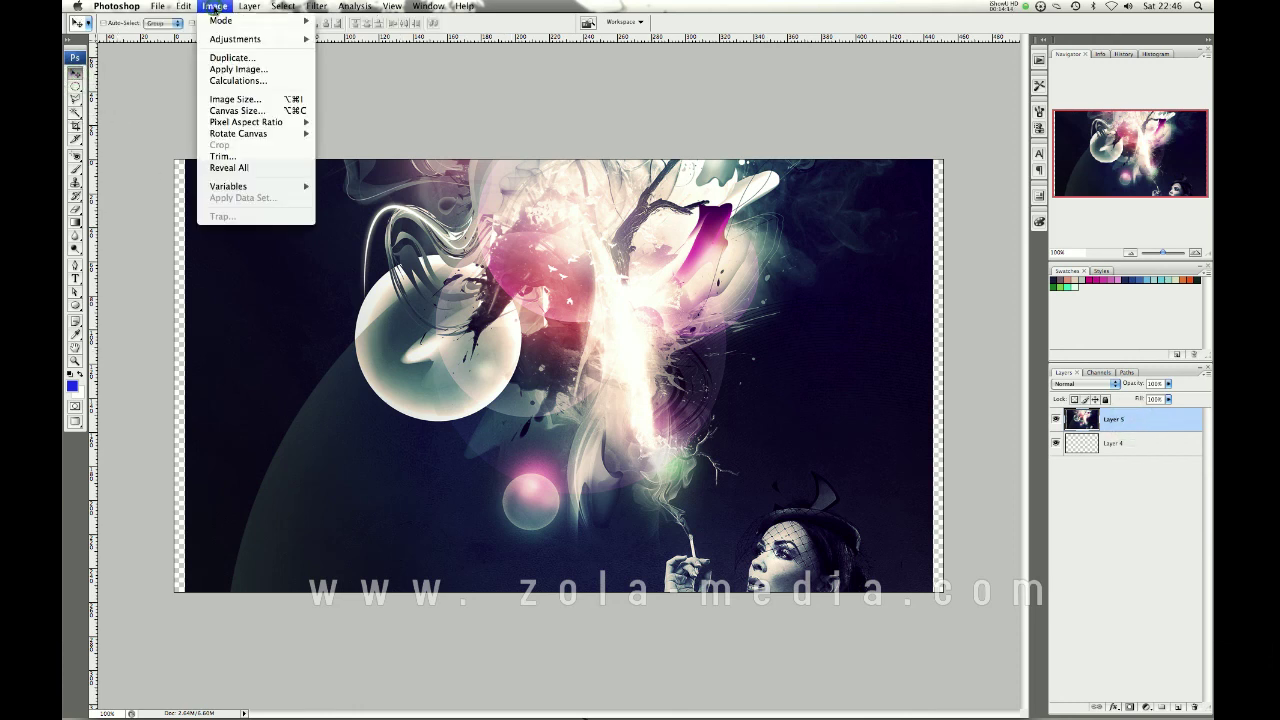
{"action": "left_click", "coordinate": [256, 102]}
{"action": "left_click_drag", "start_coordinate": [625, 188], "coordinate": [482, 398]}
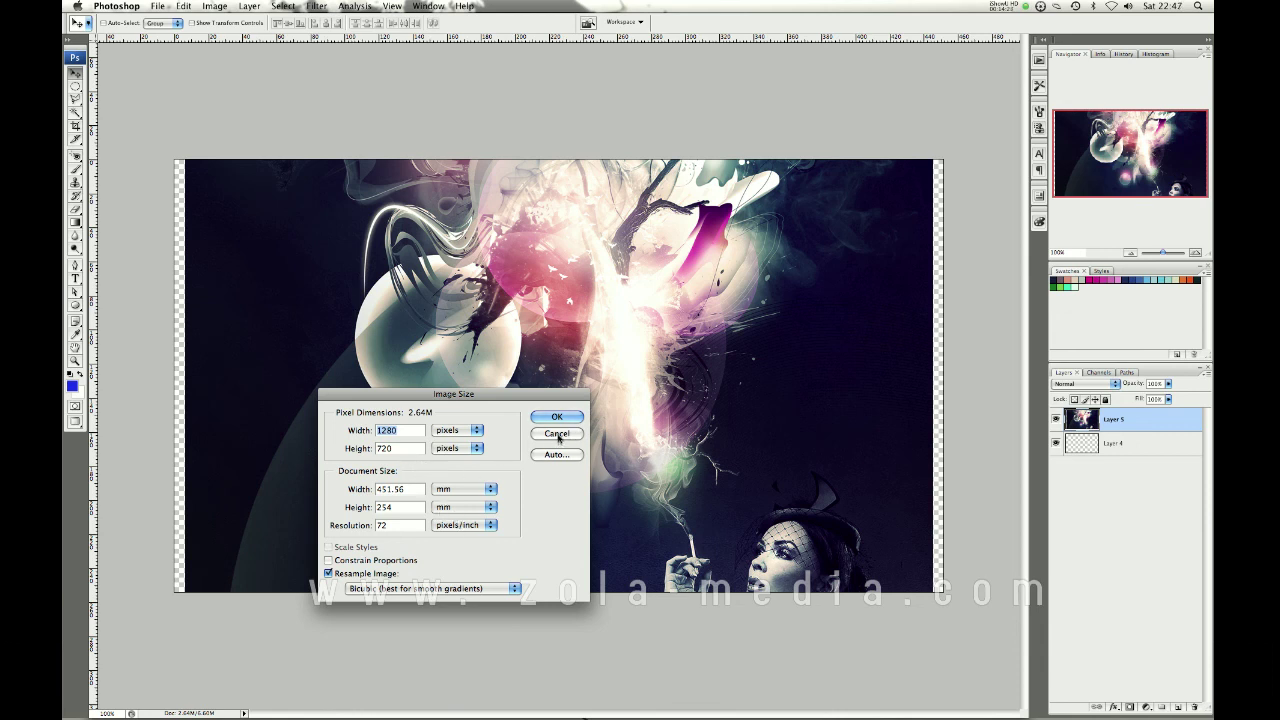
{"action": "left_click_drag", "start_coordinate": [400, 394], "coordinate": [357, 317]}
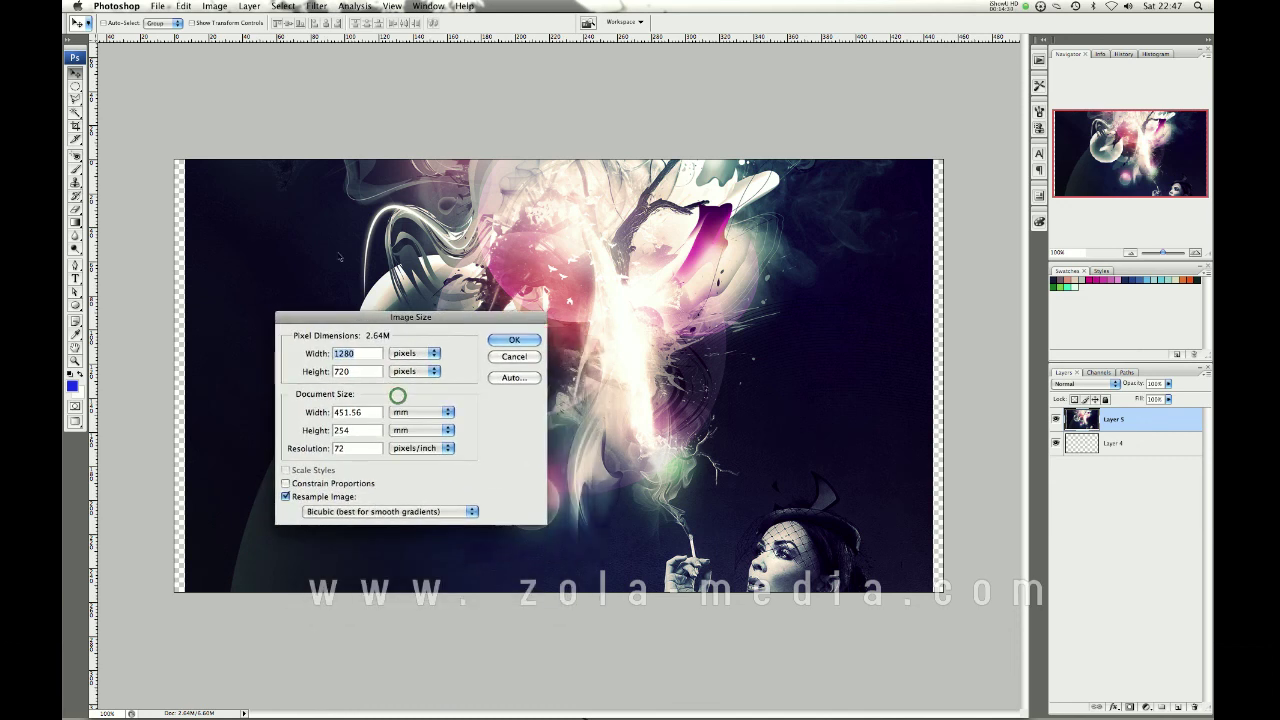
{"action": "left_click", "coordinate": [354, 353]}
{"action": "left_click", "coordinate": [286, 483]}
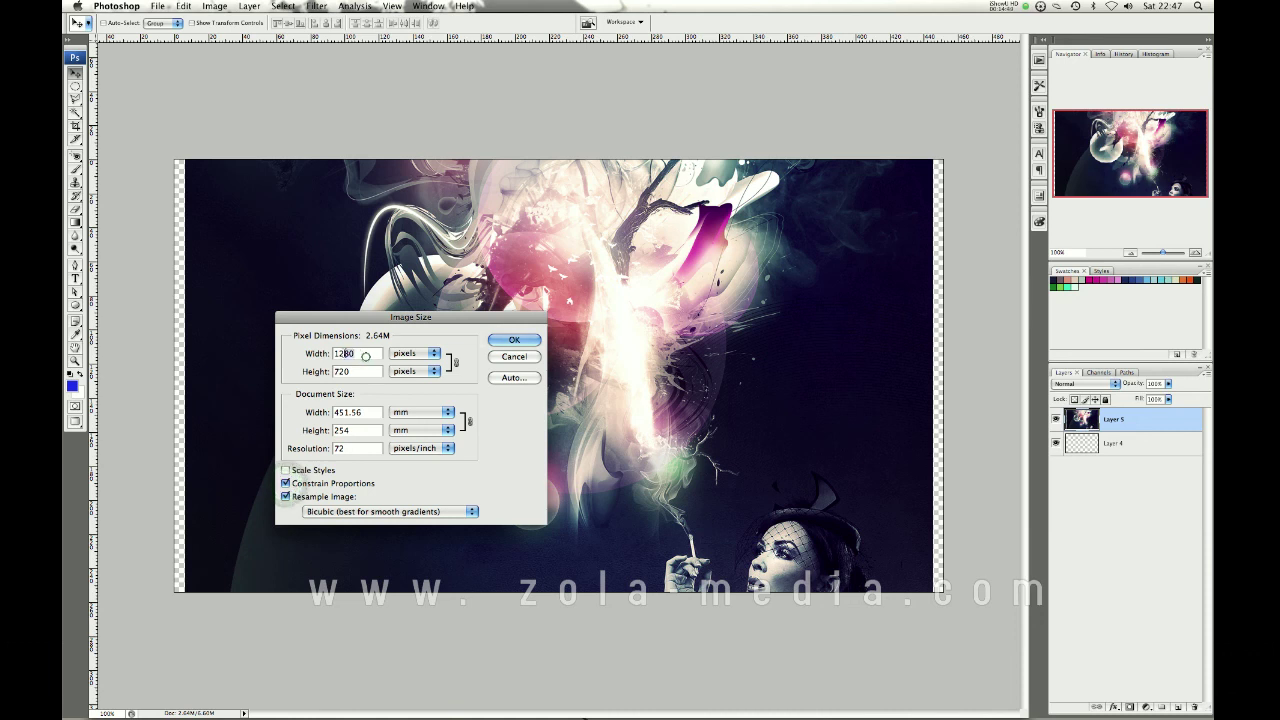
{"action": "double_click", "coordinate": [364, 355]}
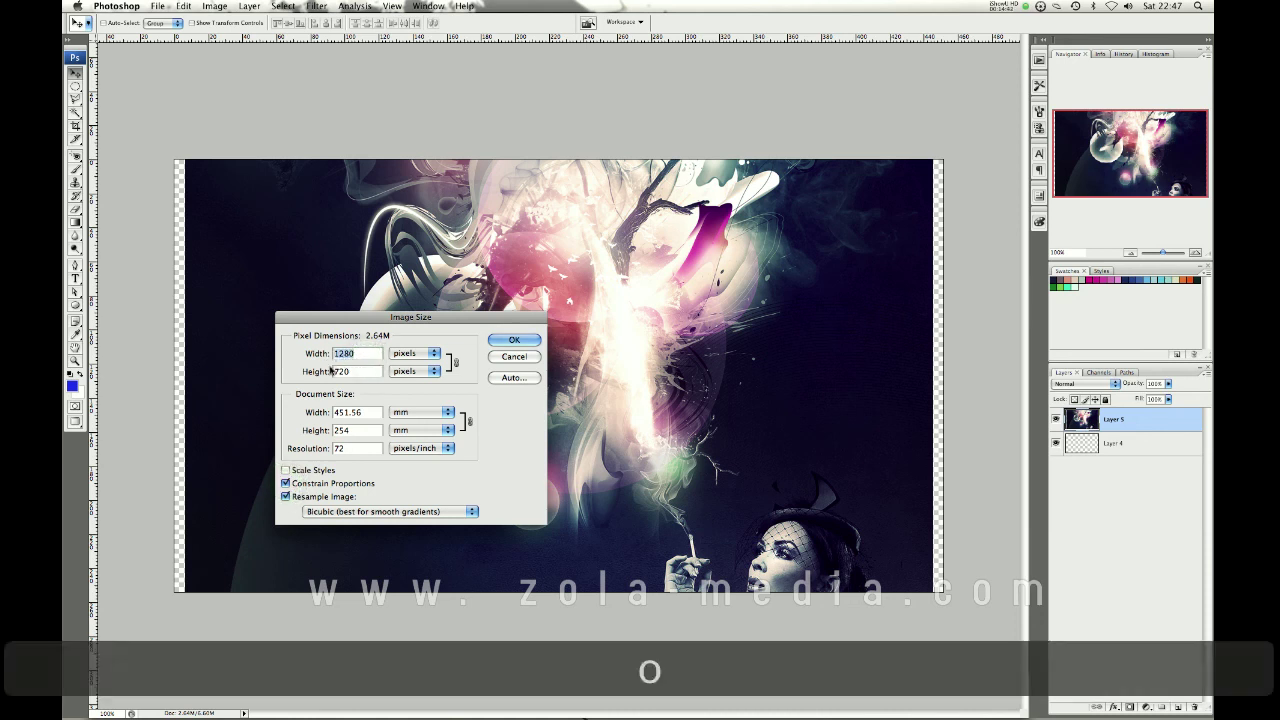
{"action": "type", "text": "640"}
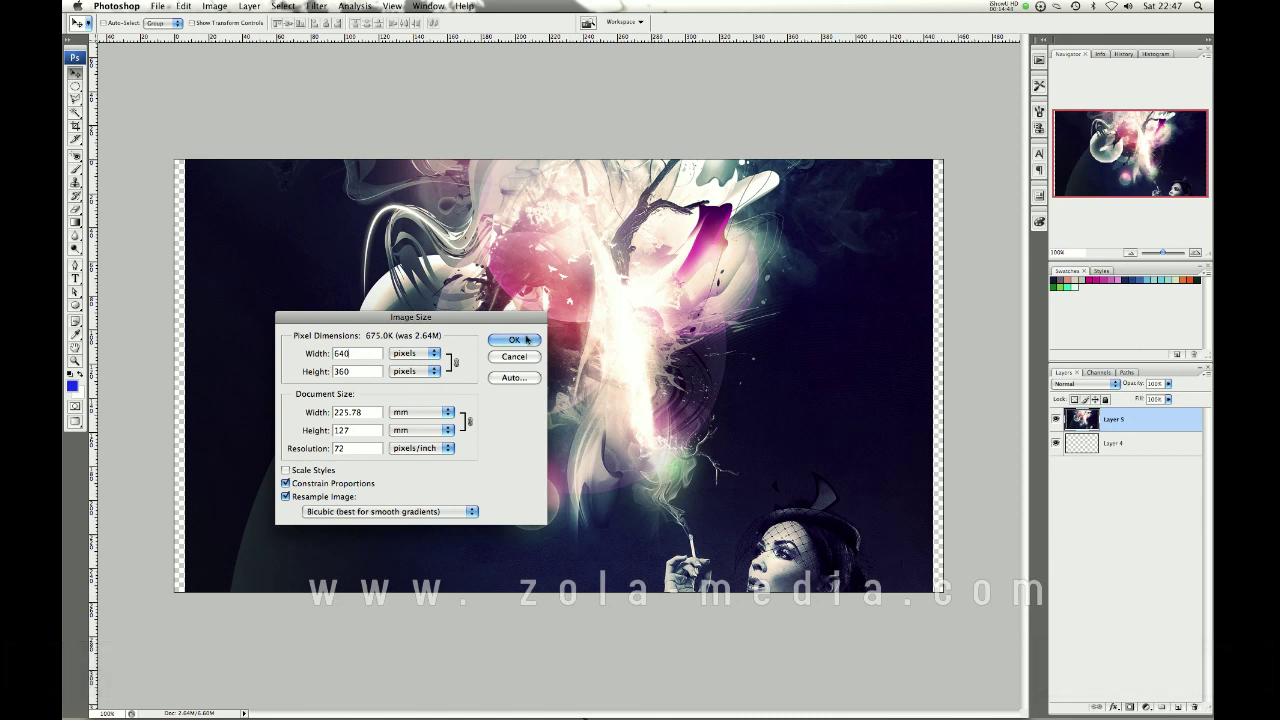
{"action": "key", "text": "Return"}
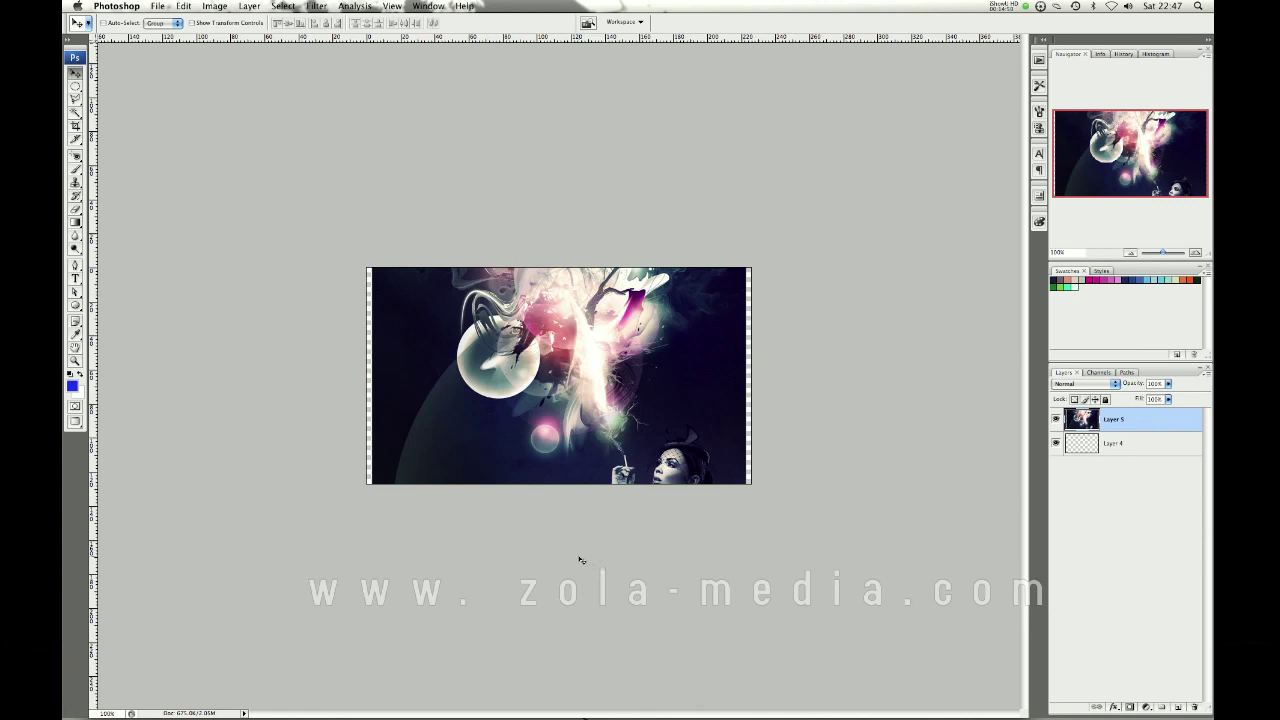
{"action": "key", "text": "super+z"}
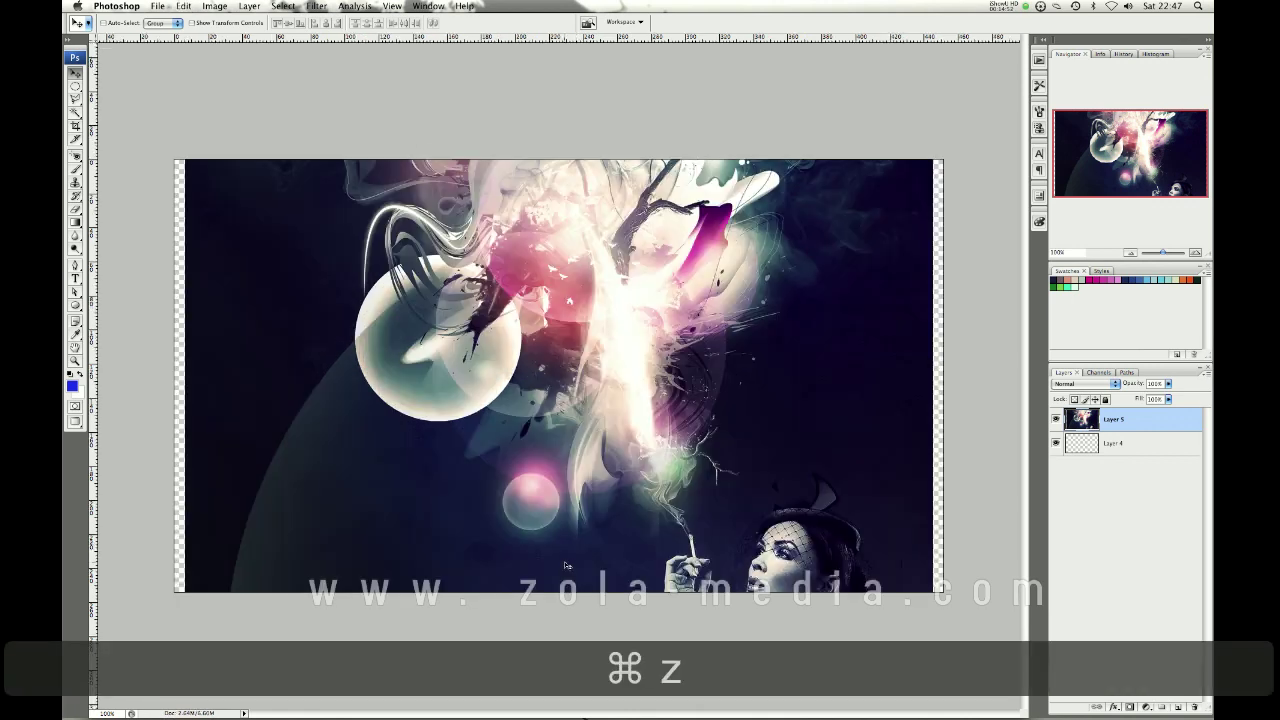